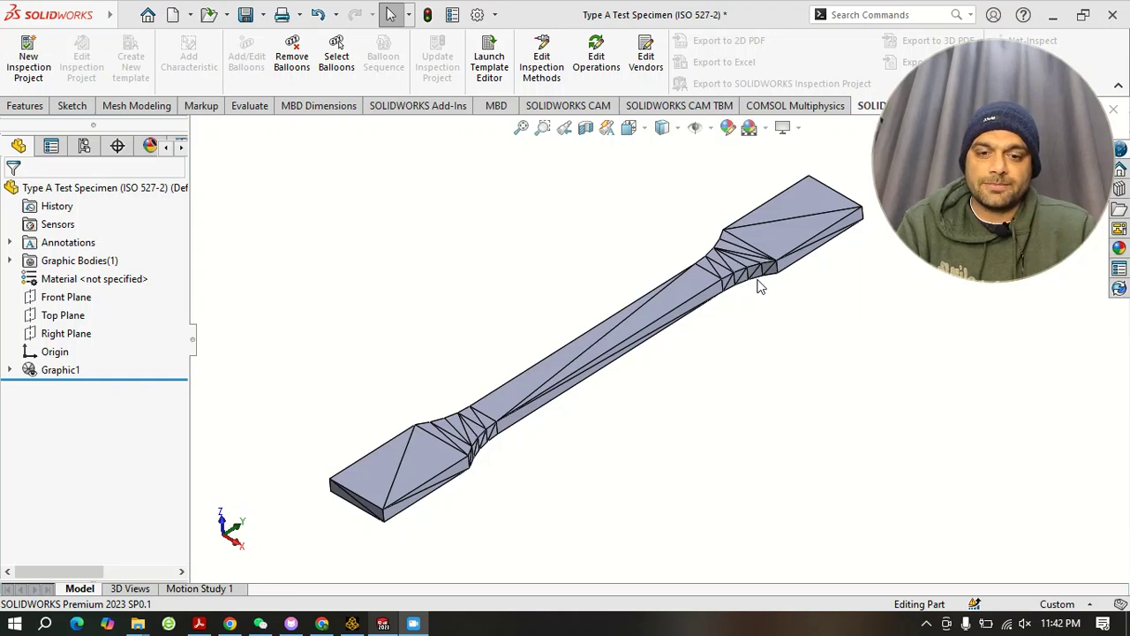
# Examine the faceted tensile test specimen from several distances and angles.
pyautogui.scroll(2, 739, 345)
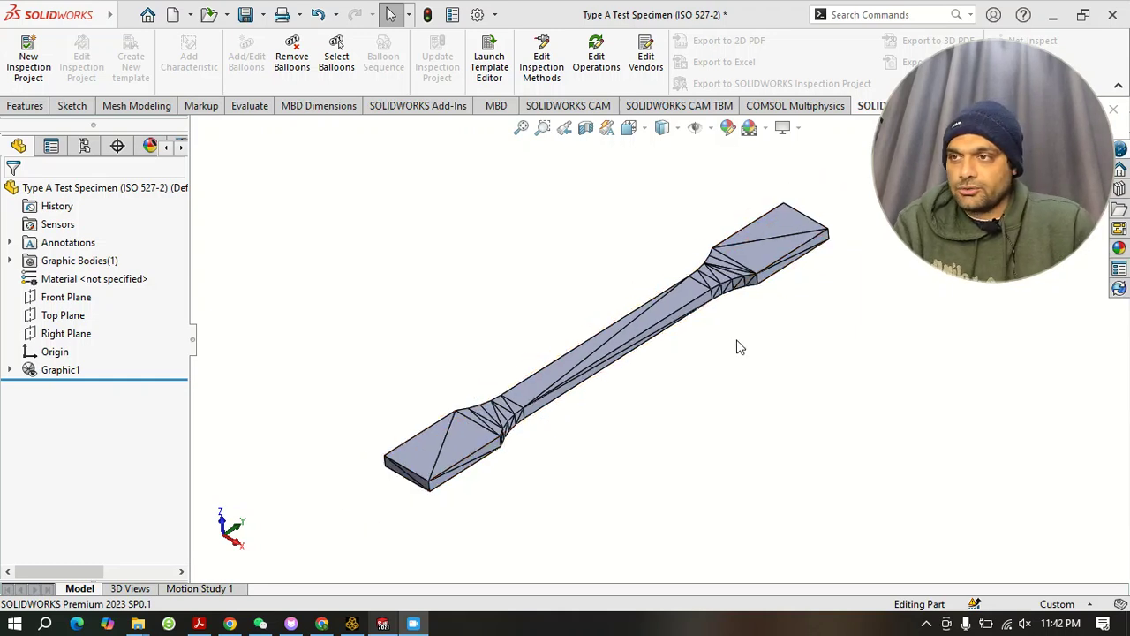
pyautogui.click(606, 264)
pyautogui.scroll(-2, 651, 327)
pyautogui.scroll(2, 651, 327)
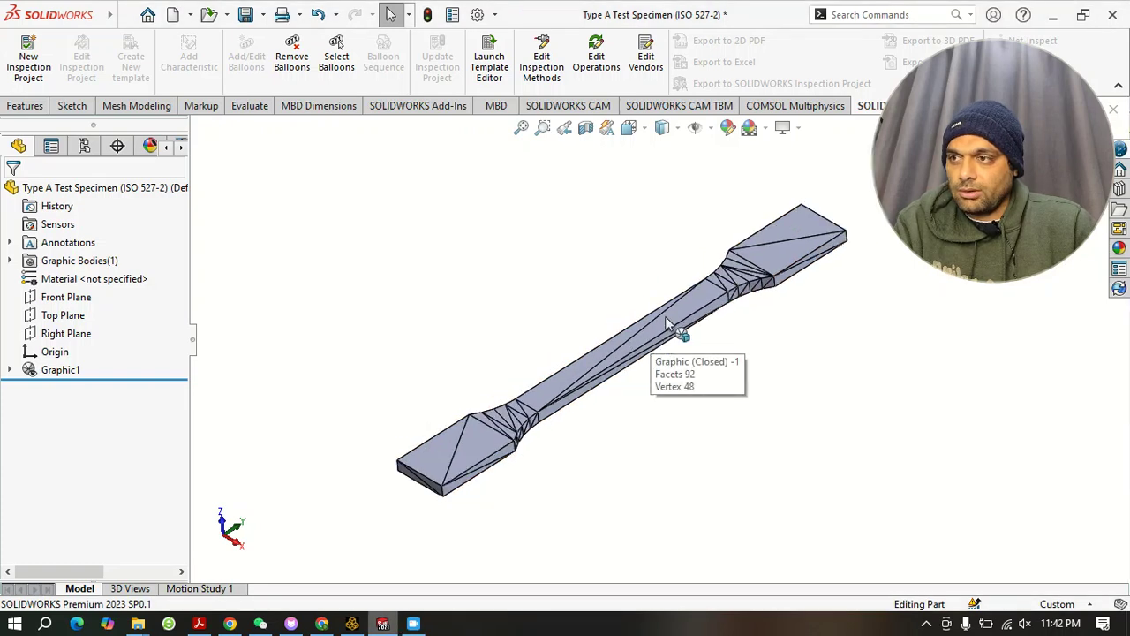
pyautogui.scroll(-1, 805, 258)
pyautogui.scroll(1, 745, 296)
pyautogui.moveTo(745, 301); pyautogui.dragTo(609, 416, button='middle')
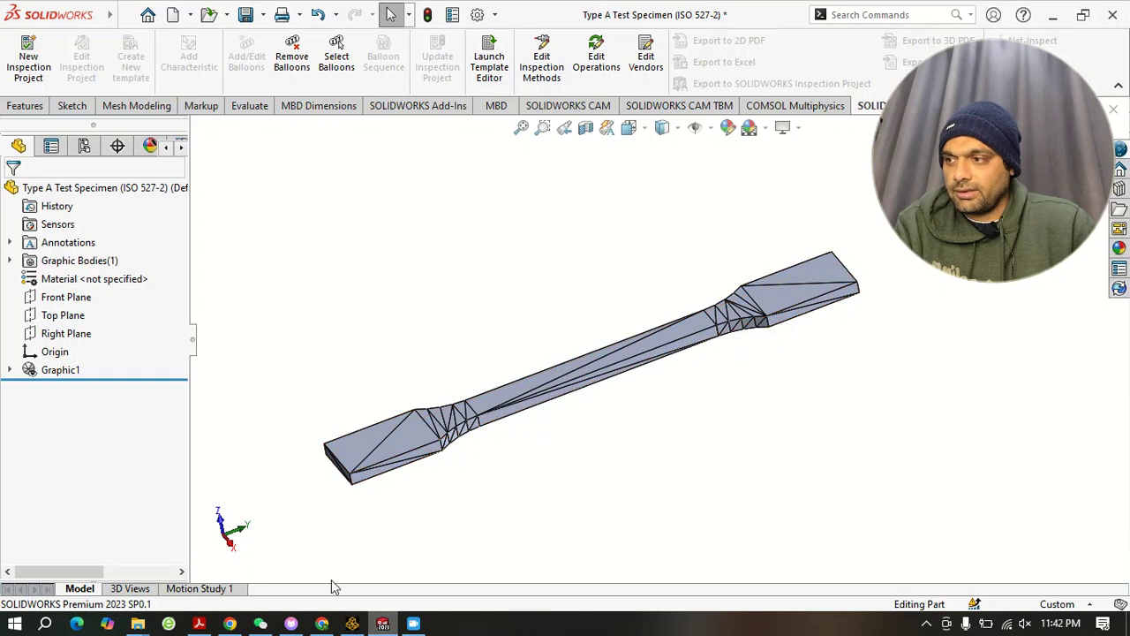
# Switch to Ansys Workbench and add a Static Structural analysis system to the empty project schematic.
pyautogui.click(351, 623)
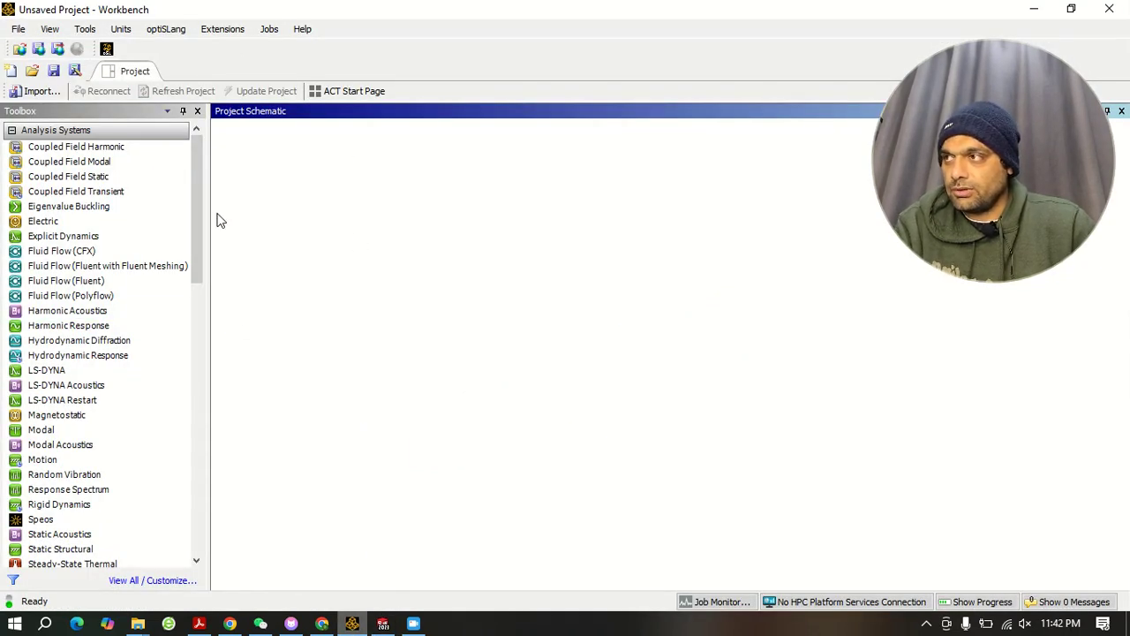
pyautogui.scroll(-6, 115, 443)
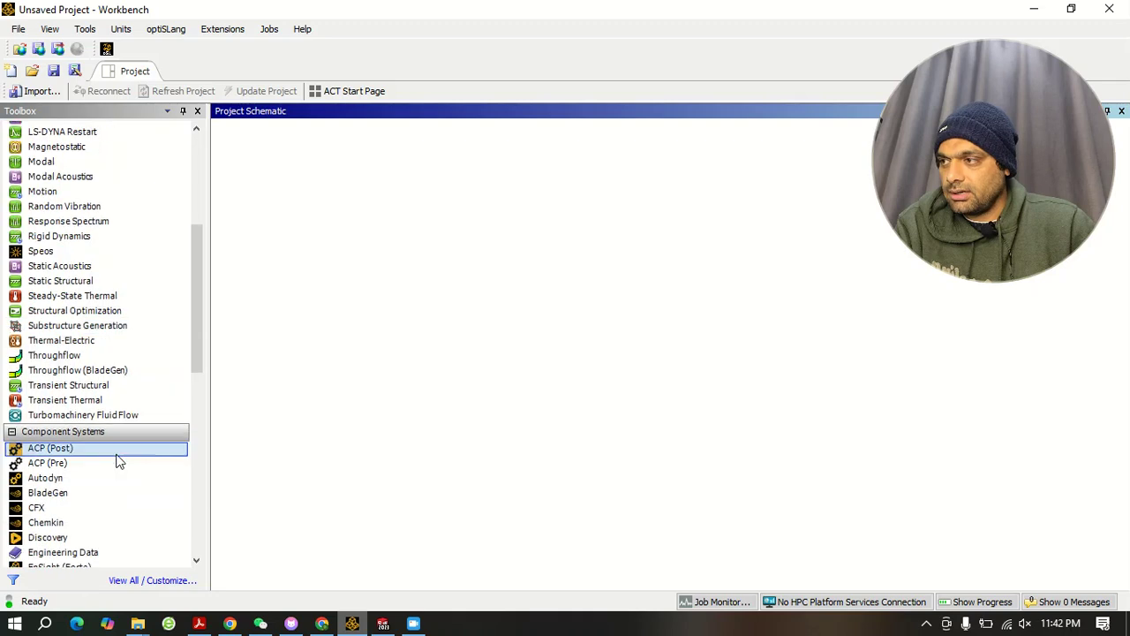
pyautogui.scroll(2, 91, 424)
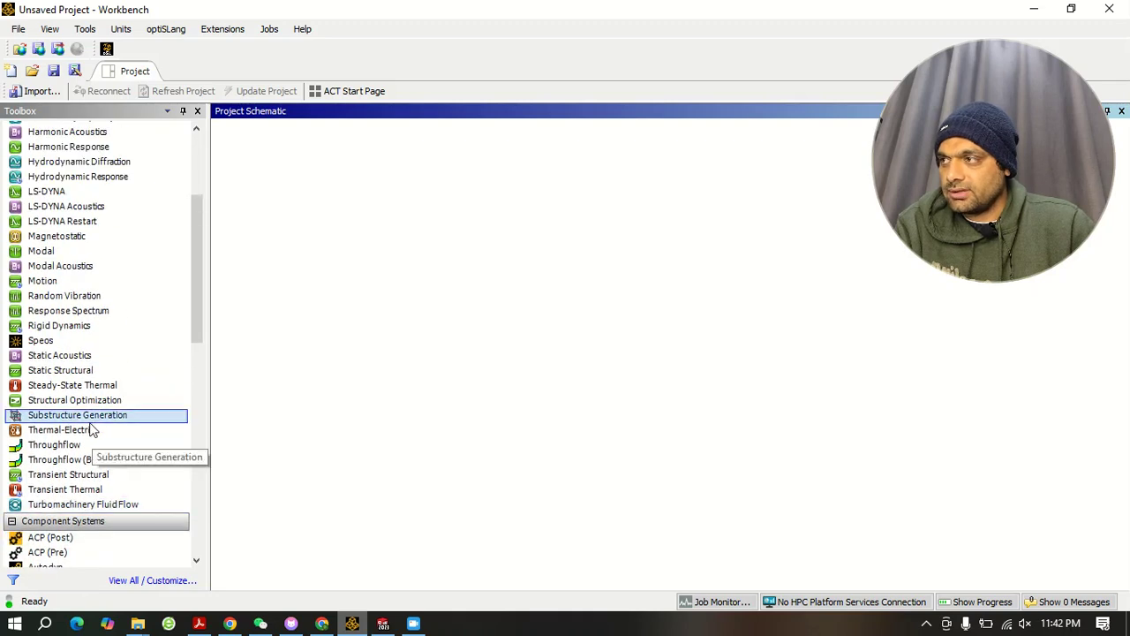
pyautogui.scroll(4, 92, 429)
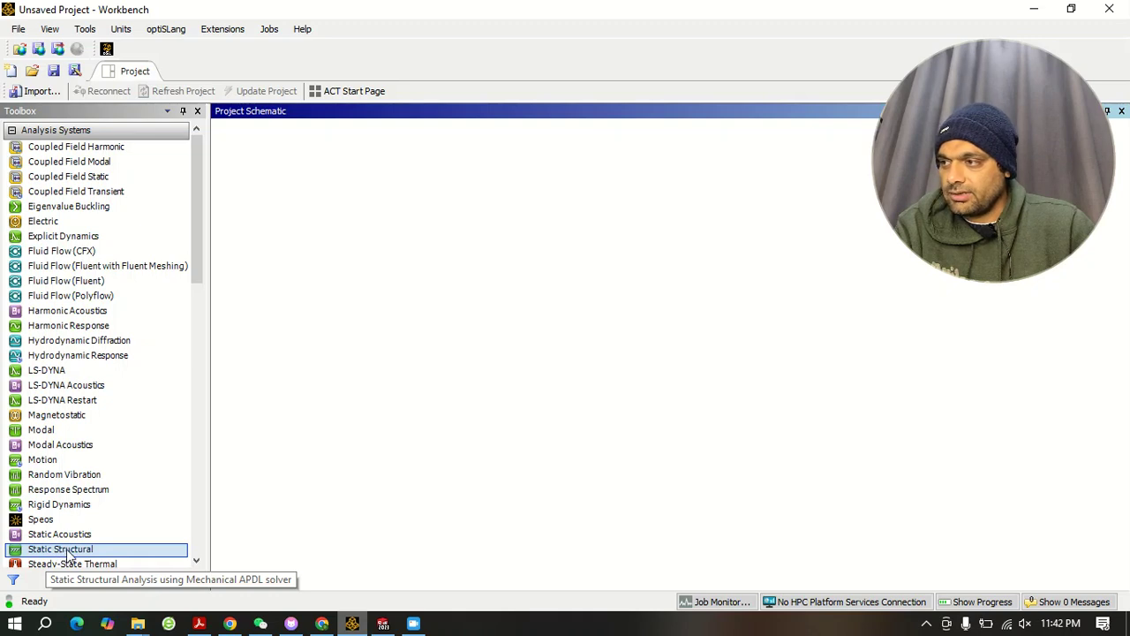
pyautogui.moveTo(73, 553); pyautogui.dragTo(305, 181)
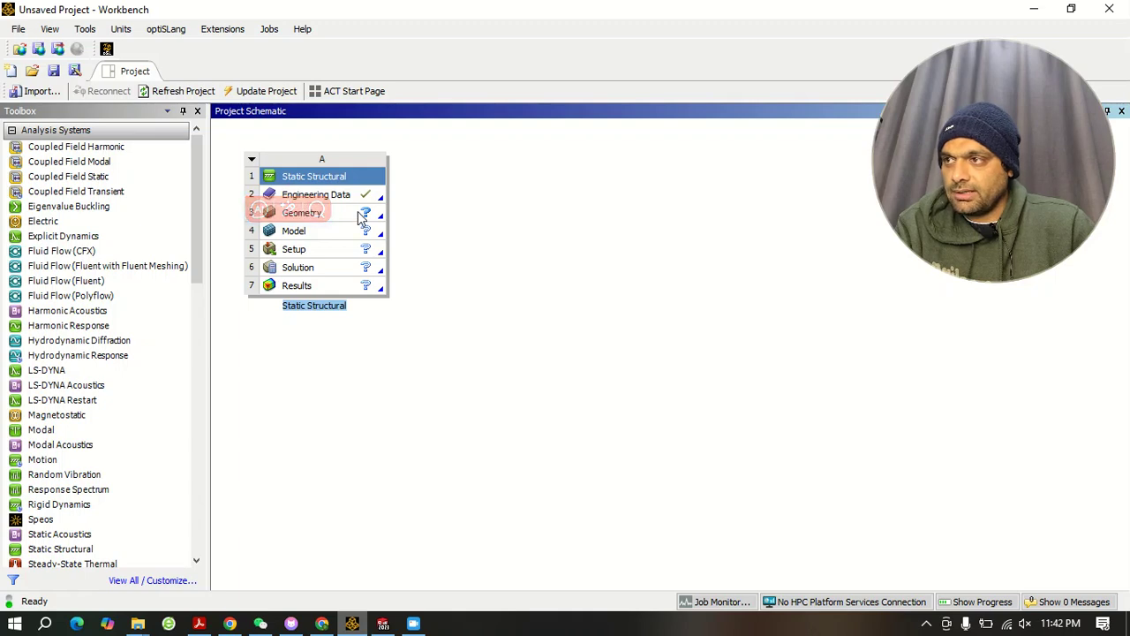
# Import the STL file Type A Test Specimen (ISO 527-2) from the Desktop as the Static Structural system's geometry.
pyautogui.click(360, 219)
pyautogui.rightClick(359, 219)
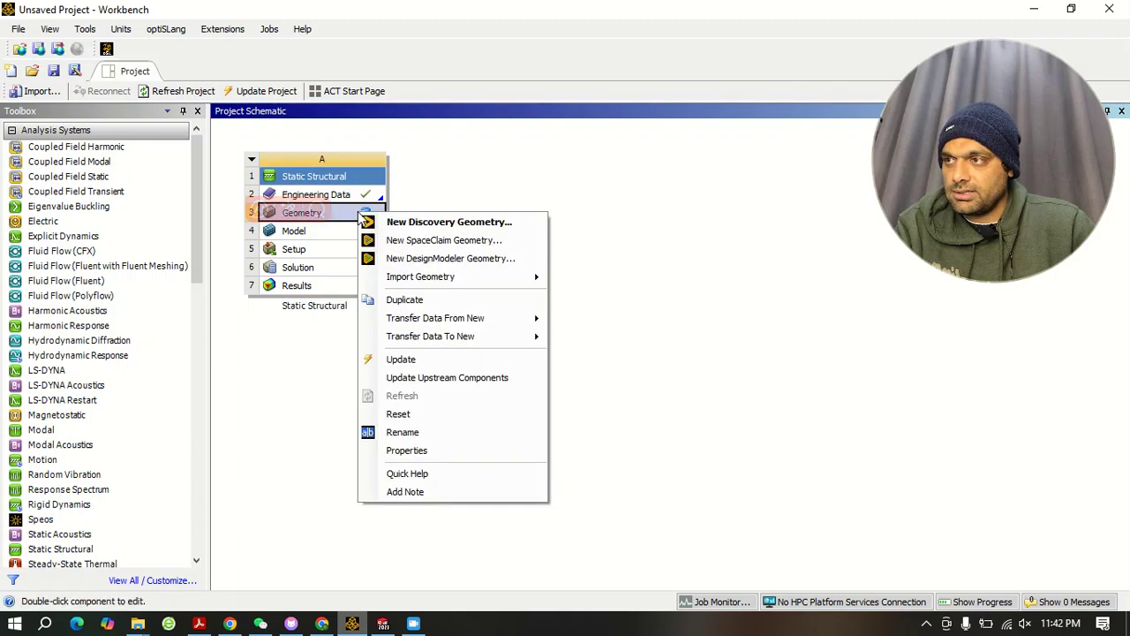
pyautogui.moveTo(421, 281)
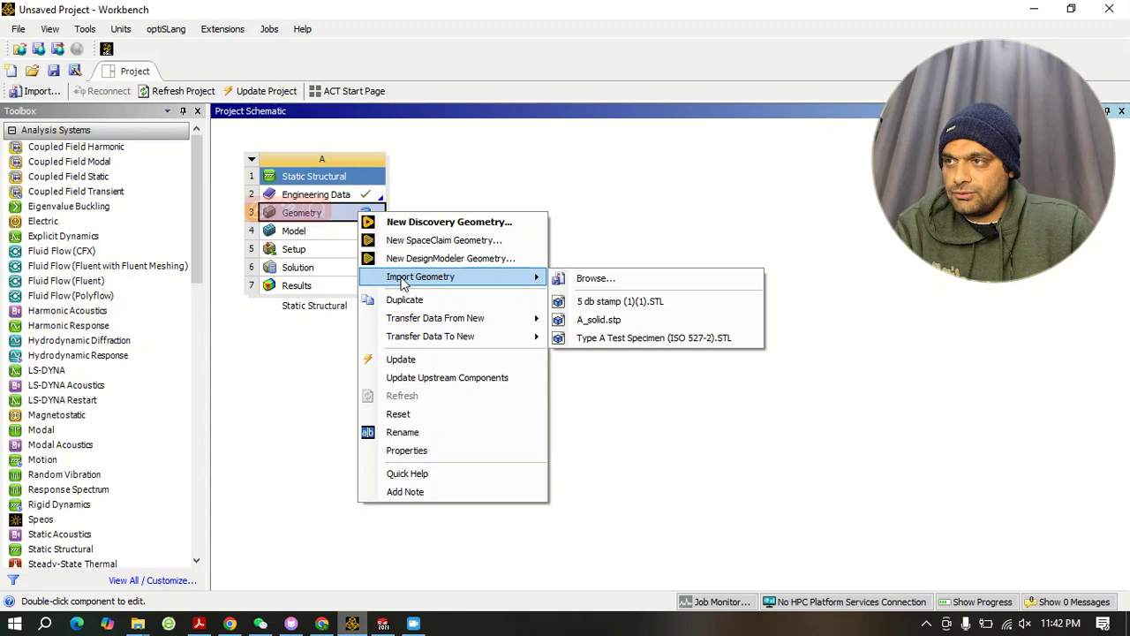
pyautogui.click(601, 281)
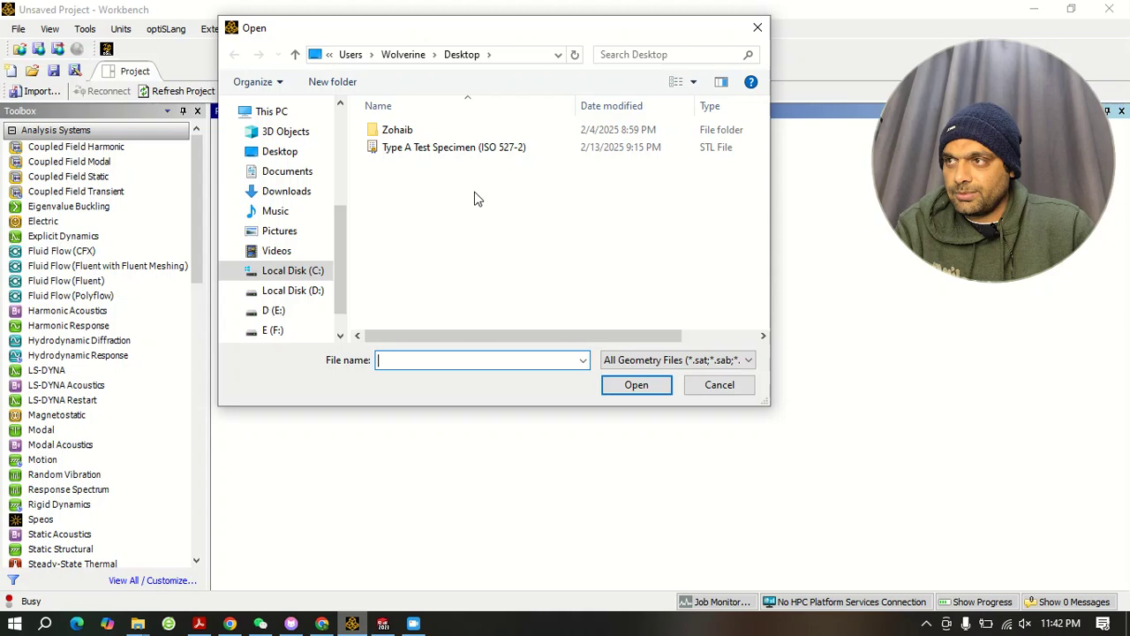
pyautogui.click(459, 148)
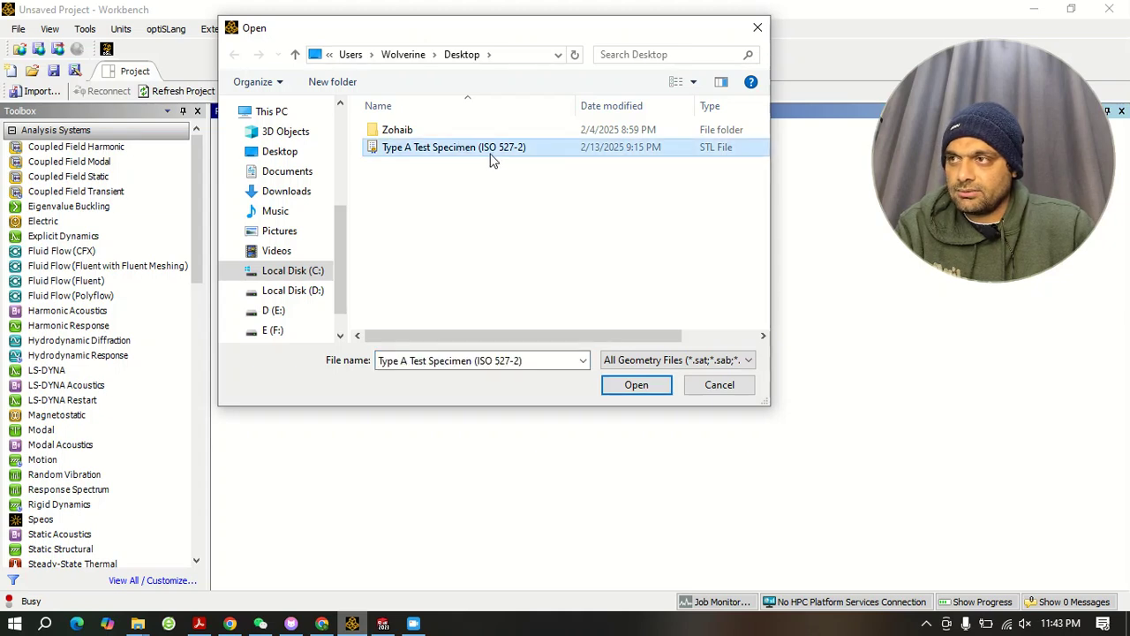
pyautogui.click(635, 385)
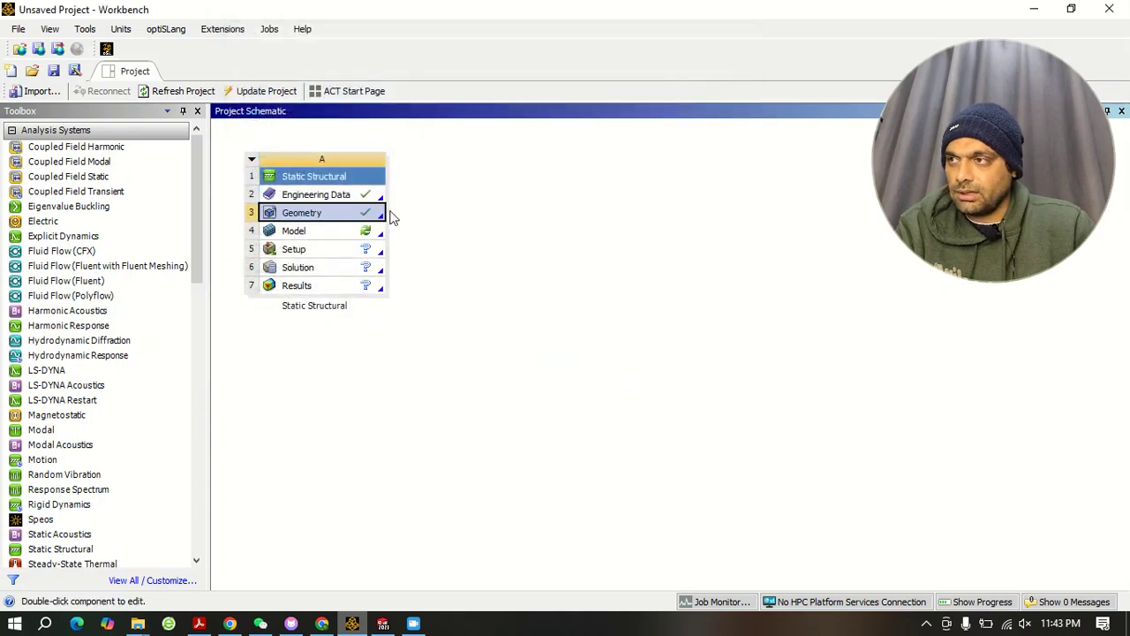
# Open the imported geometry in SpaceClaim and inspect the whole faceted specimen from an angled view.
pyautogui.rightClick(334, 217)
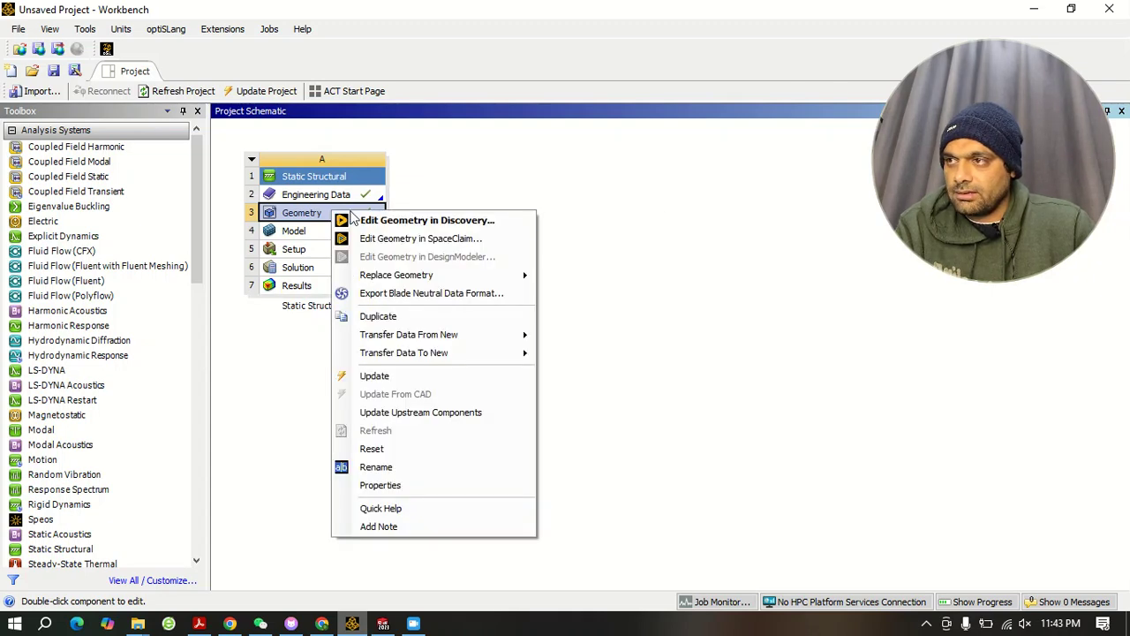
pyautogui.click(465, 239)
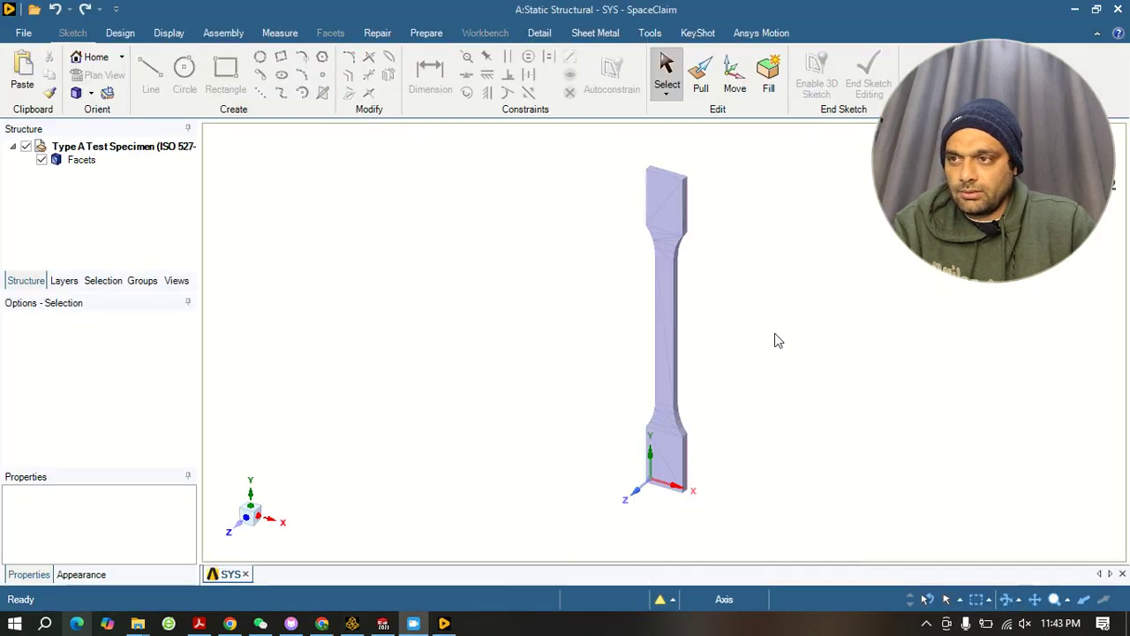
pyautogui.scroll(-2, 770, 309)
pyautogui.moveTo(769, 309)
pyautogui.mouseDown(button='middle')
pyautogui.moveTo(754, 330)
pyautogui.moveTo(772, 279)
pyautogui.moveTo(749, 171)
pyautogui.moveTo(648, 169)
pyautogui.moveTo(764, 235)
pyautogui.mouseUp(button='middle')
pyautogui.scroll(2, 746, 273)
pyautogui.scroll(3, 719, 394)
pyautogui.moveTo(697, 391); pyautogui.dragTo(603, 355, button='middle')
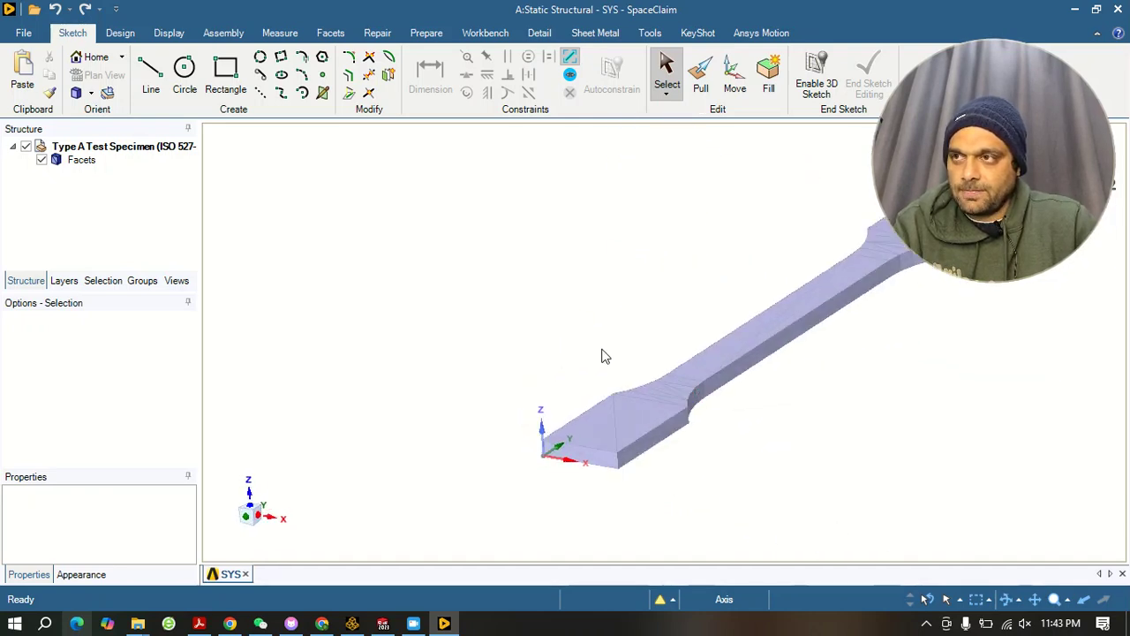
pyautogui.scroll(-2, 662, 326)
pyautogui.scroll(2, 713, 372)
pyautogui.scroll(2, 497, 397)
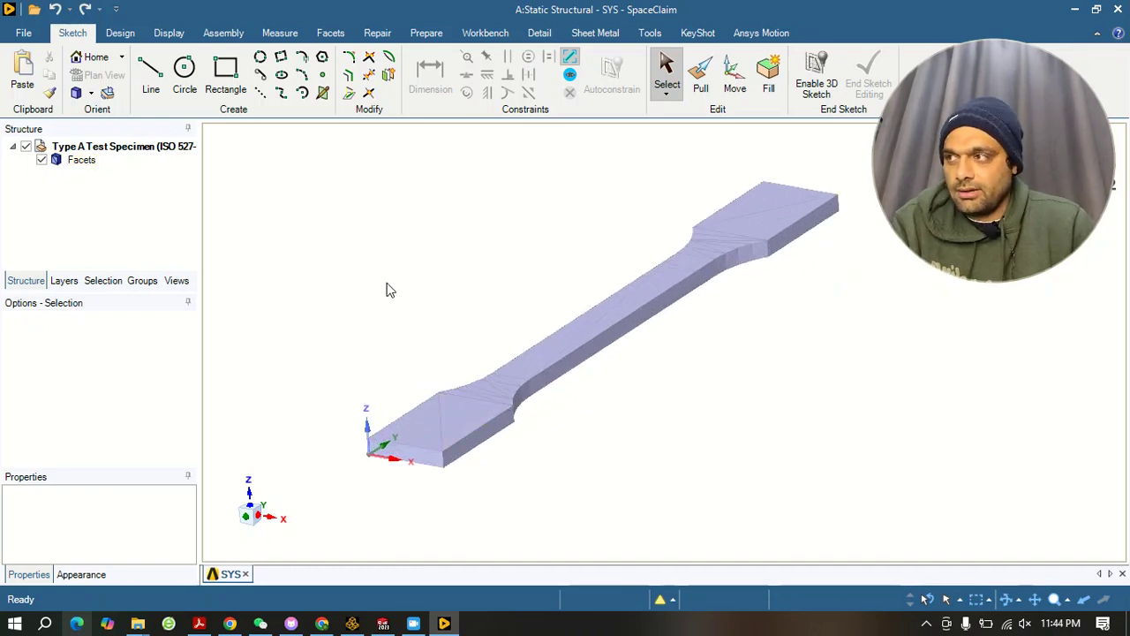
# Convert the specimen's Facets body to a solid with the Merge faces option.
pyautogui.click(81, 162)
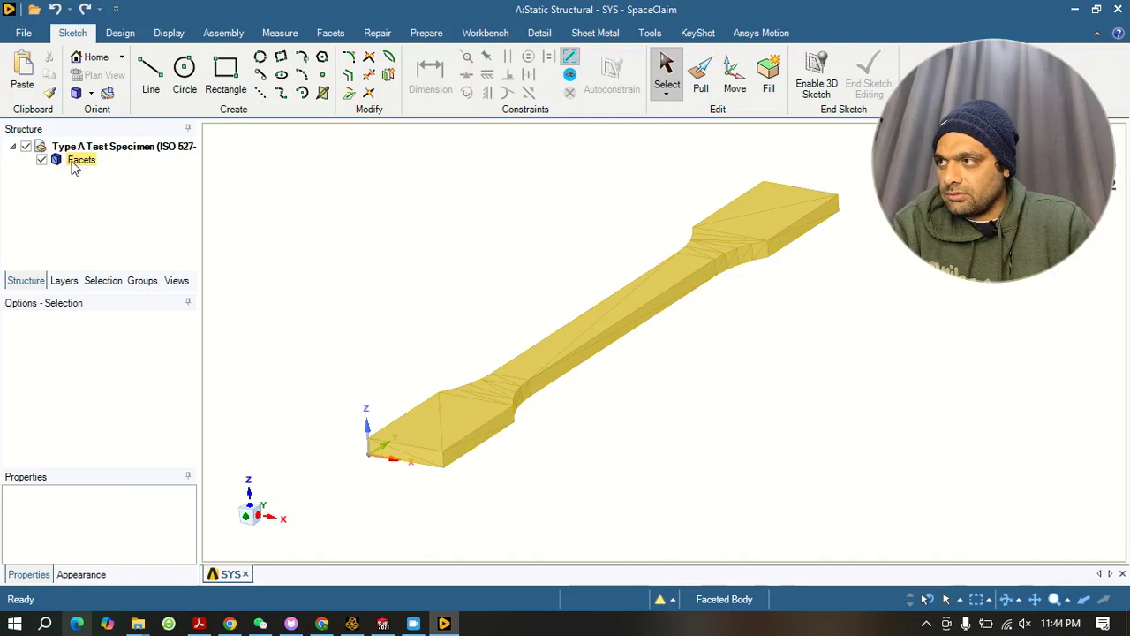
pyautogui.rightClick(75, 167)
pyautogui.moveTo(150, 173)
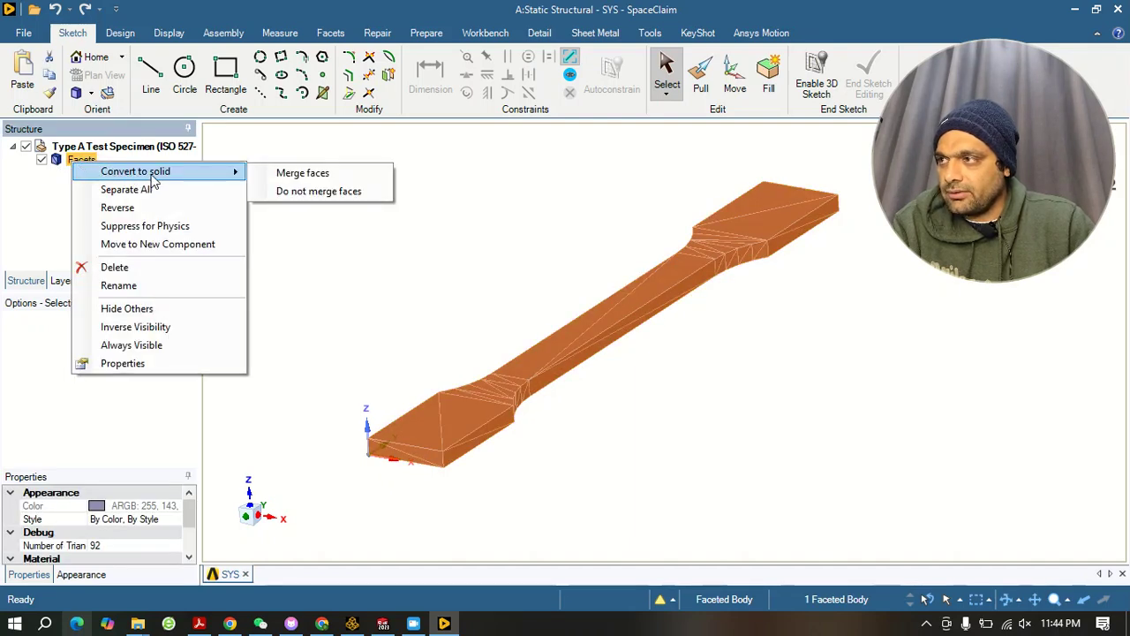
pyautogui.click(337, 179)
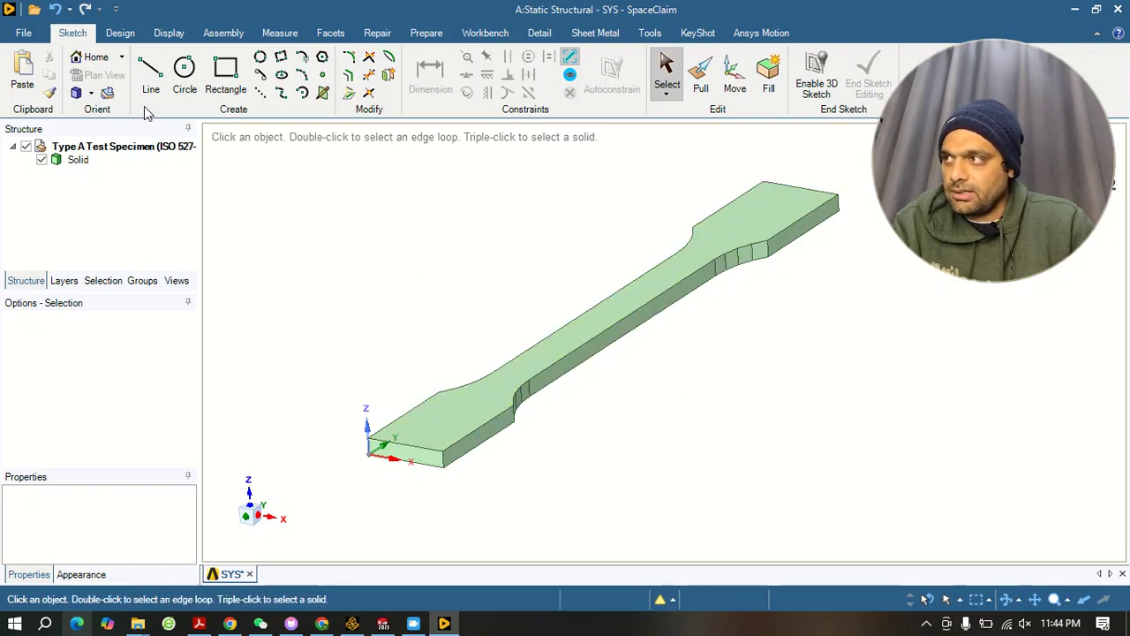
# Save the solid specimen to the Desktop as a STEP file named Solidfile1.
pyautogui.click(22, 33)
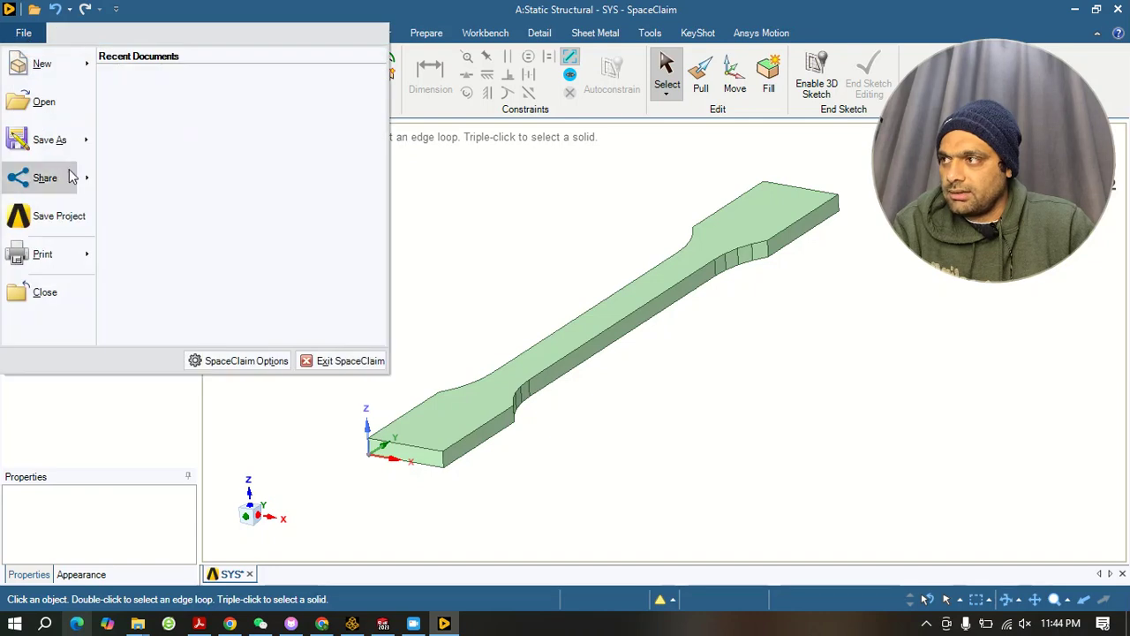
pyautogui.click(48, 139)
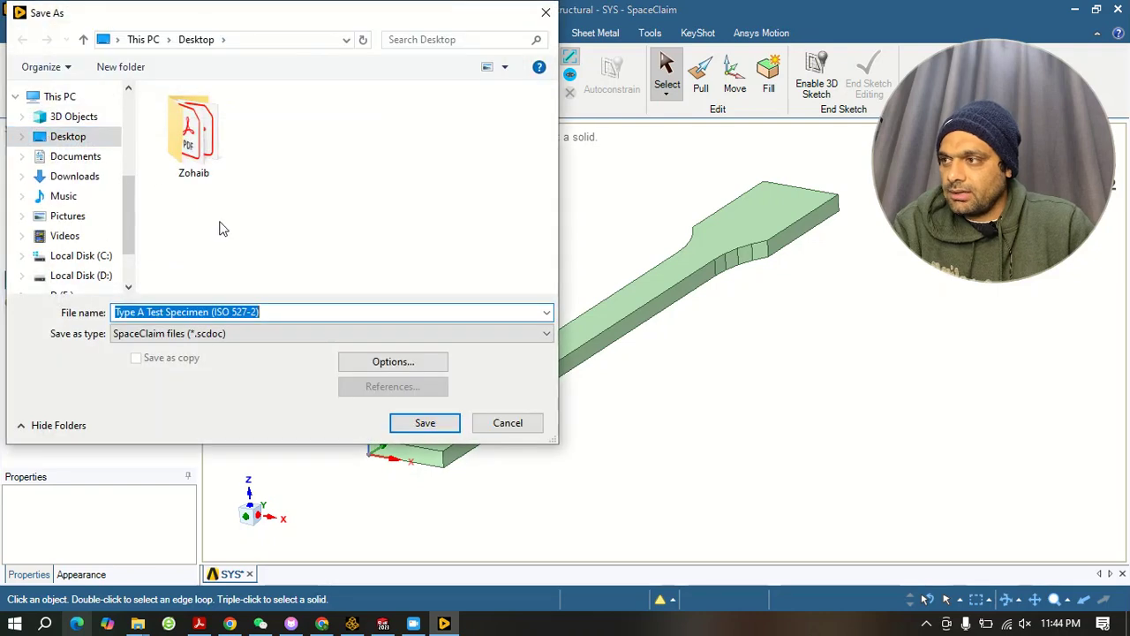
pyautogui.click(253, 334)
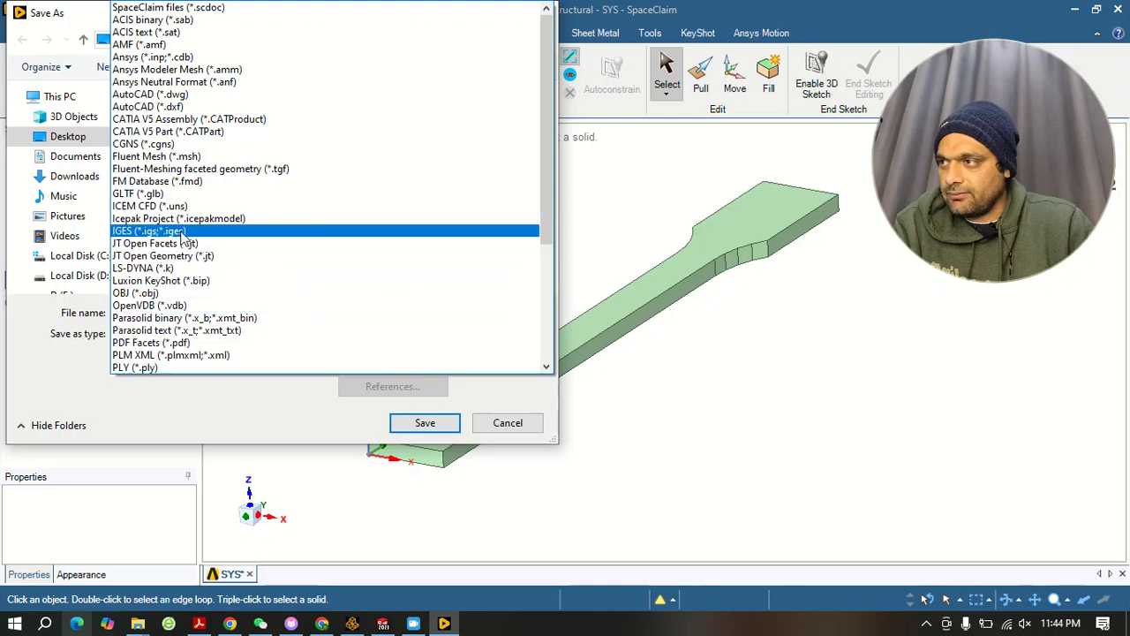
pyautogui.scroll(-5, 203, 256)
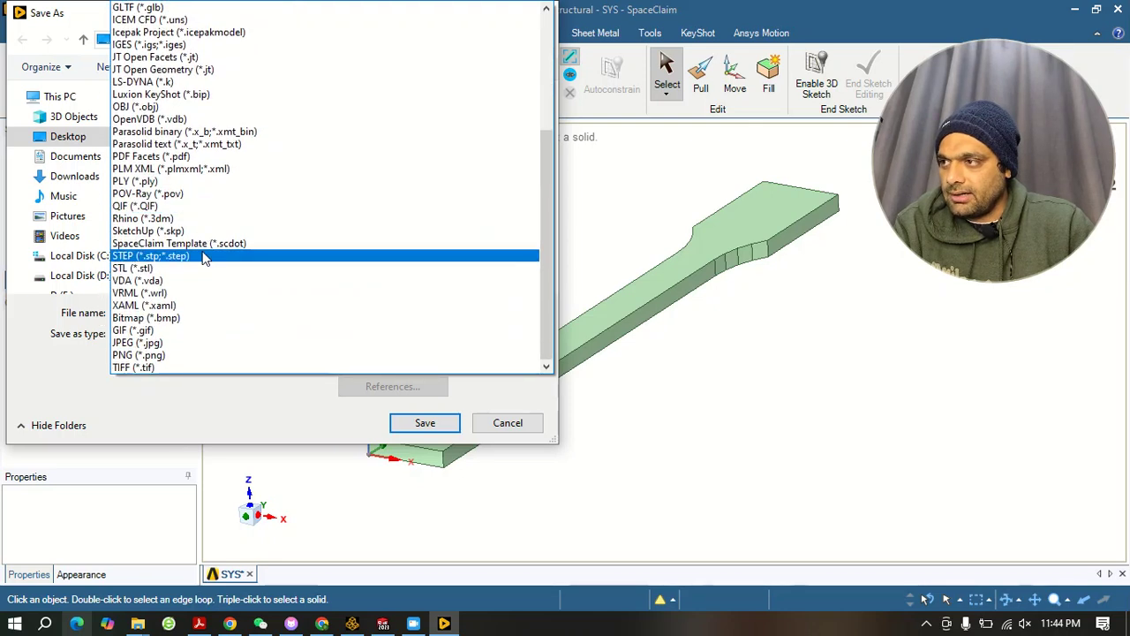
pyautogui.click(146, 256)
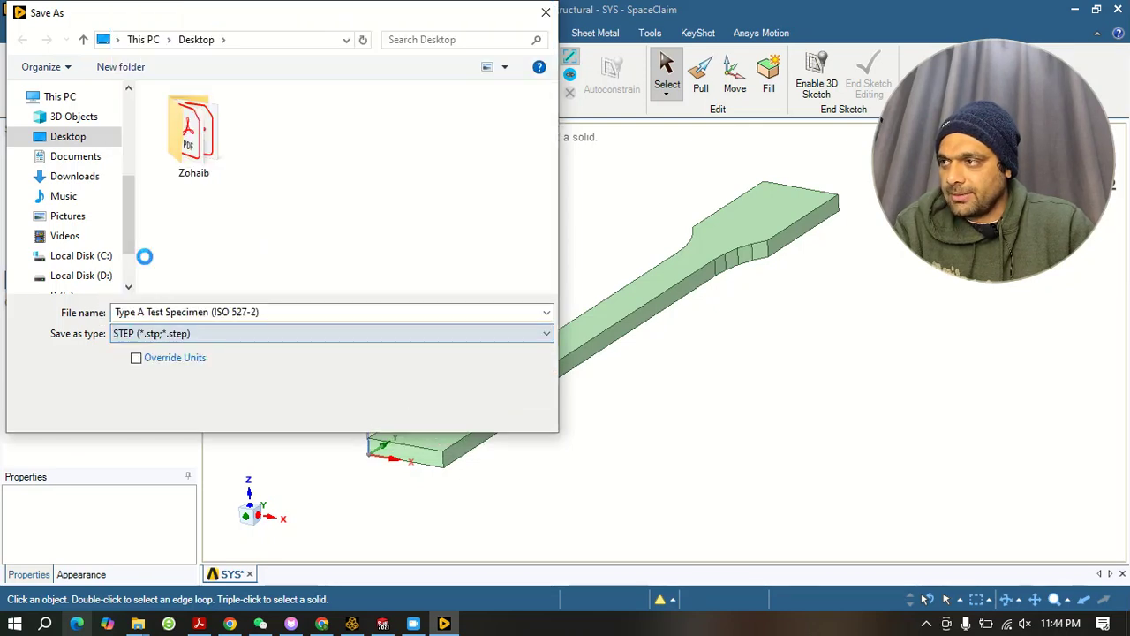
pyautogui.click(304, 312)
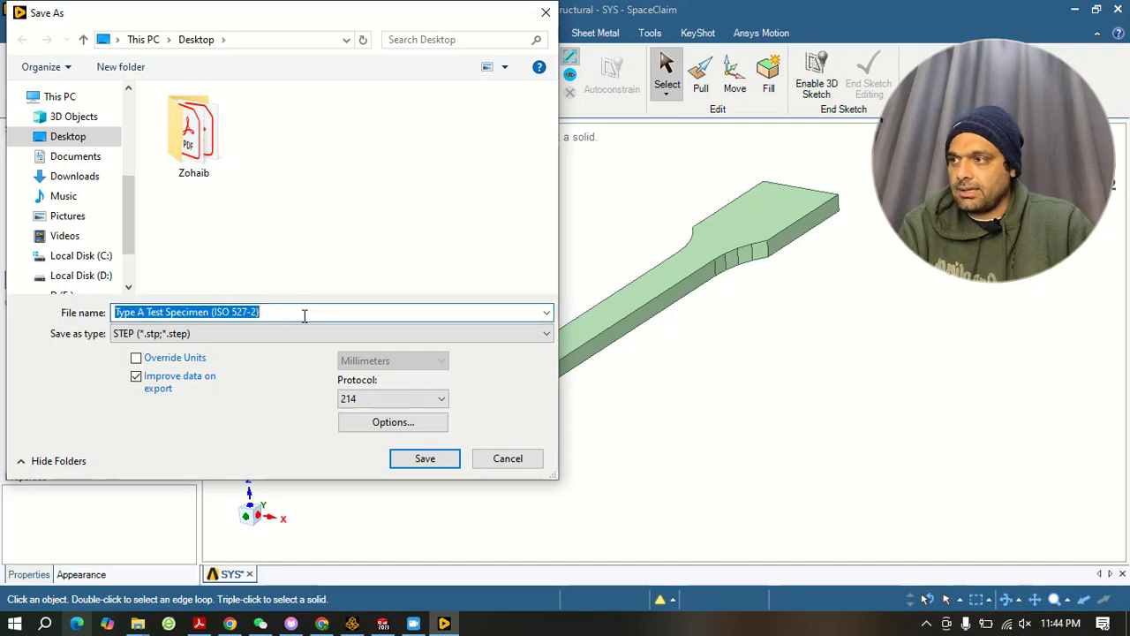
pyautogui.press('BackSpace')
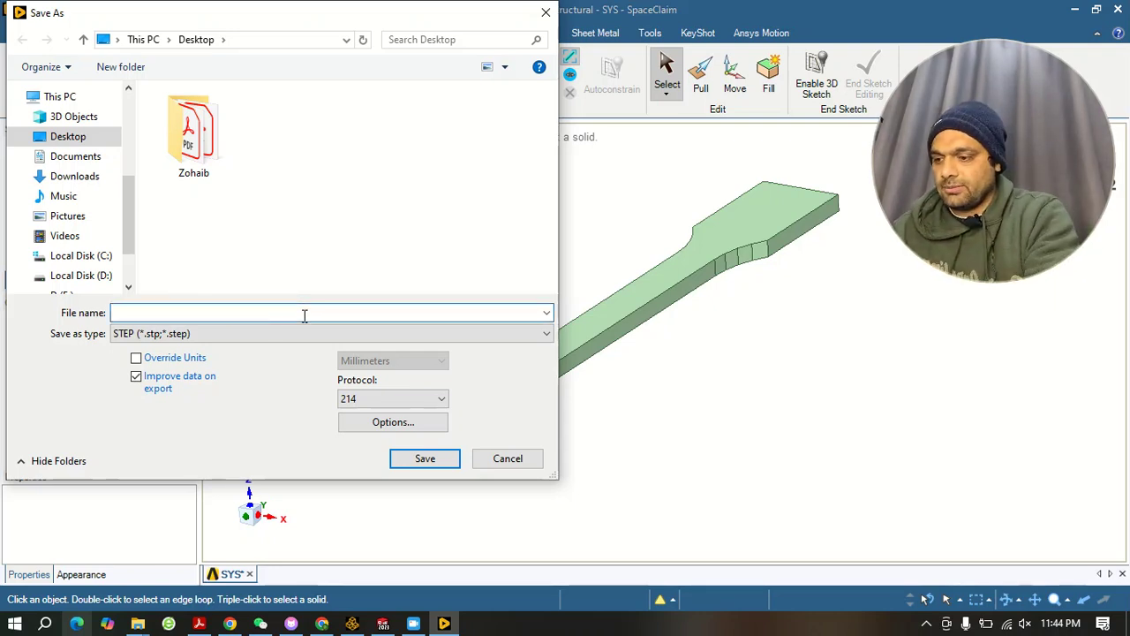
pyautogui.write('A')
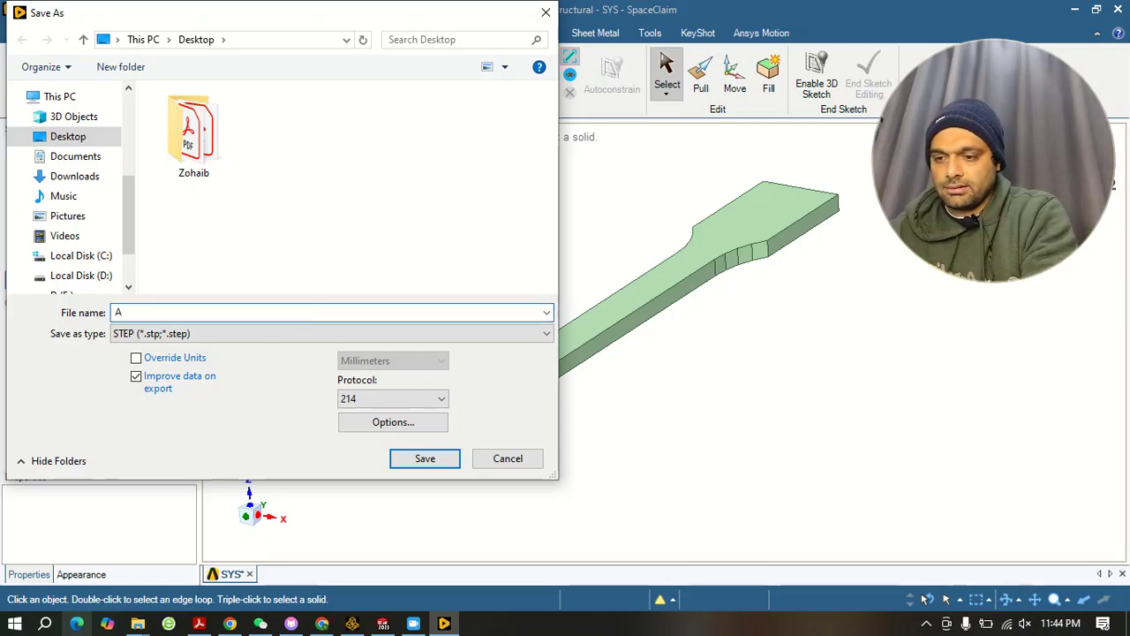
pyautogui.press('BackSpace')
pyautogui.write('Soli')
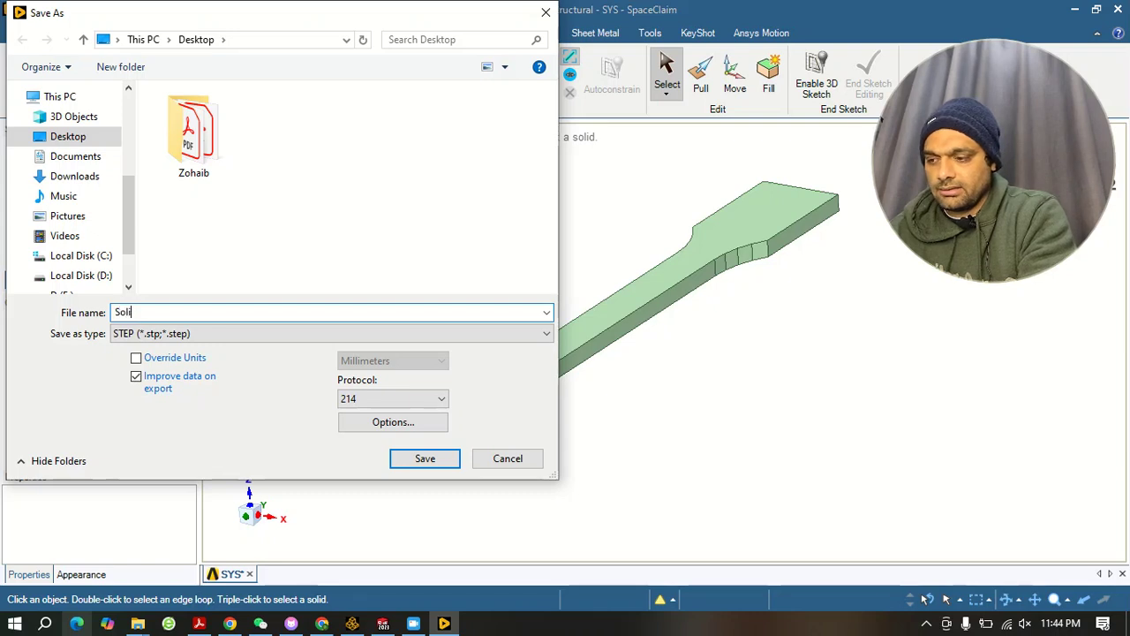
pyautogui.write('dfile1')
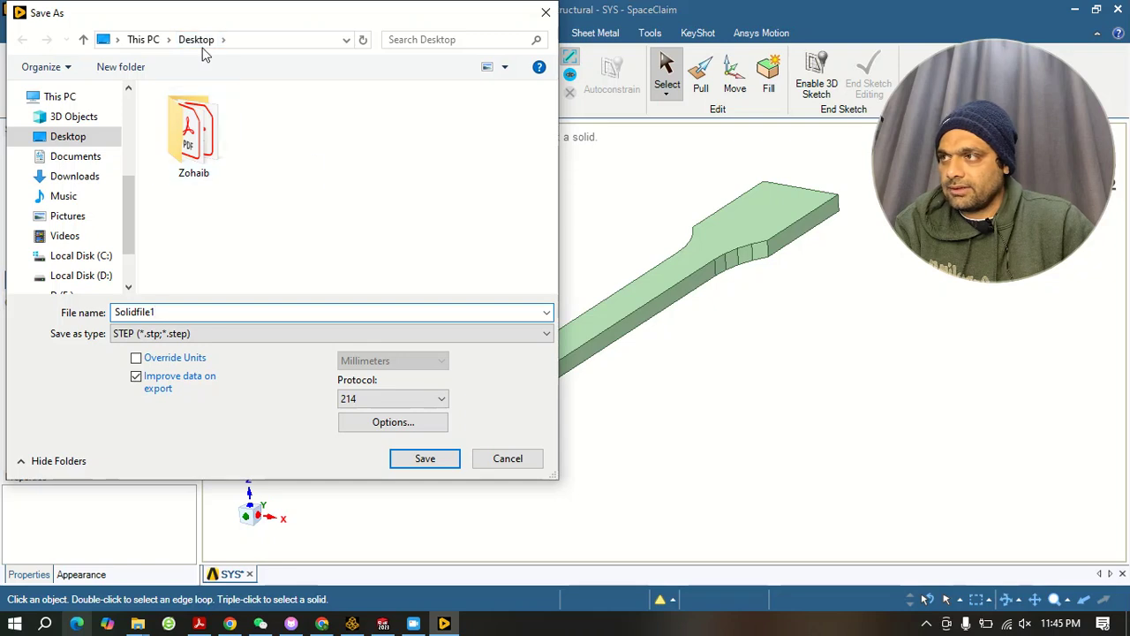
pyautogui.click(422, 465)
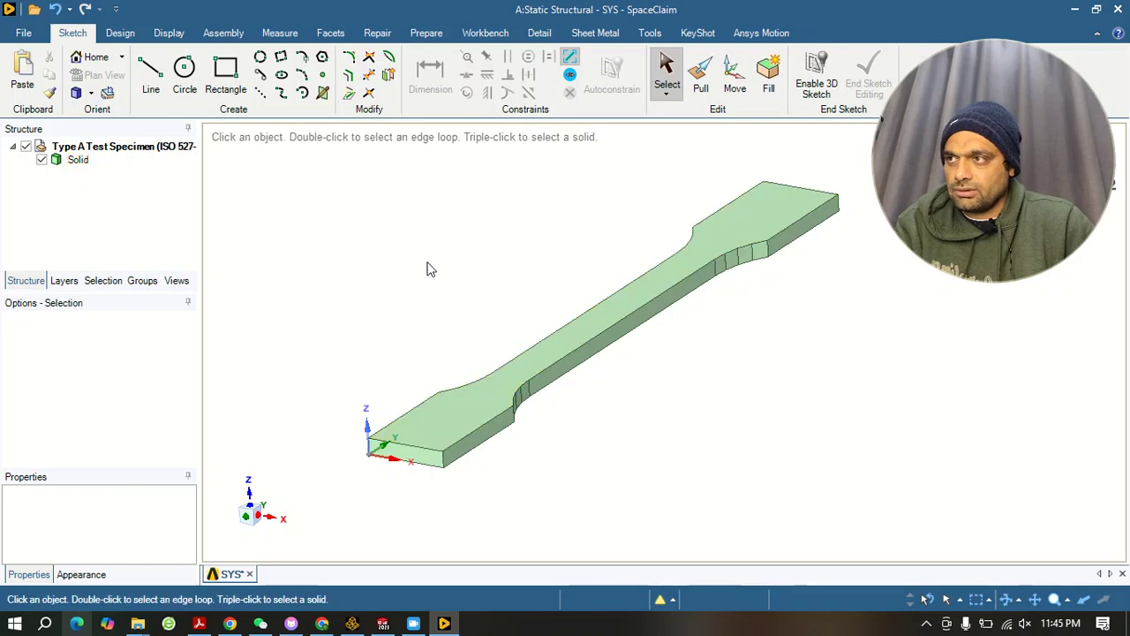
# Close SpaceClaim and return to the Workbench project schematic.
pyautogui.scroll(-2, 481, 279)
pyautogui.scroll(2, 499, 365)
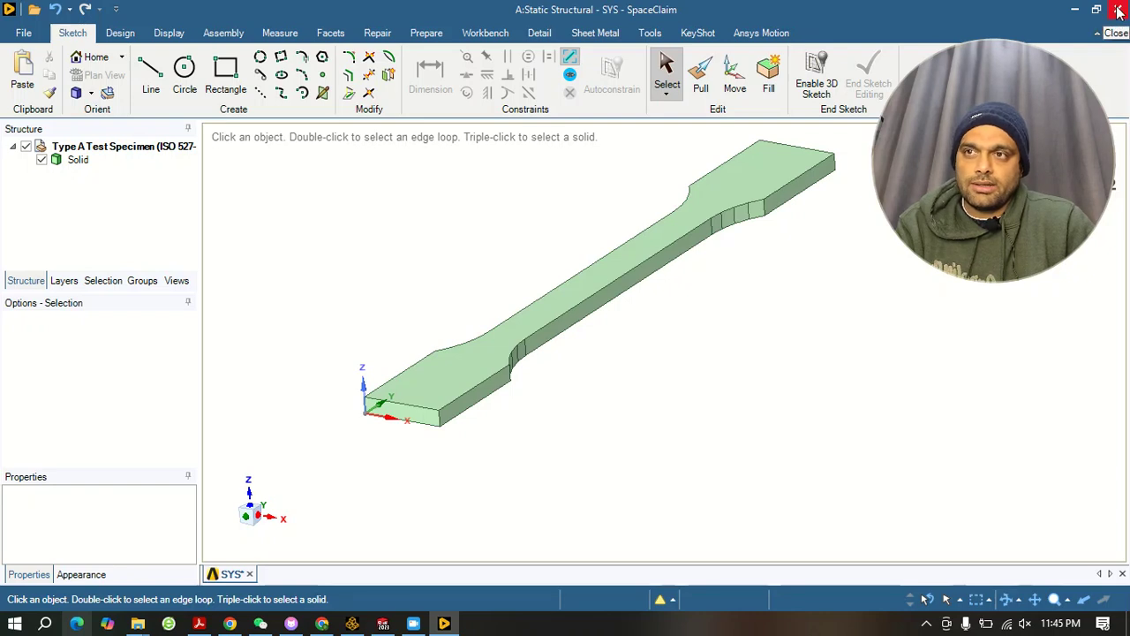
pyautogui.hotkey('ctrl', 's')
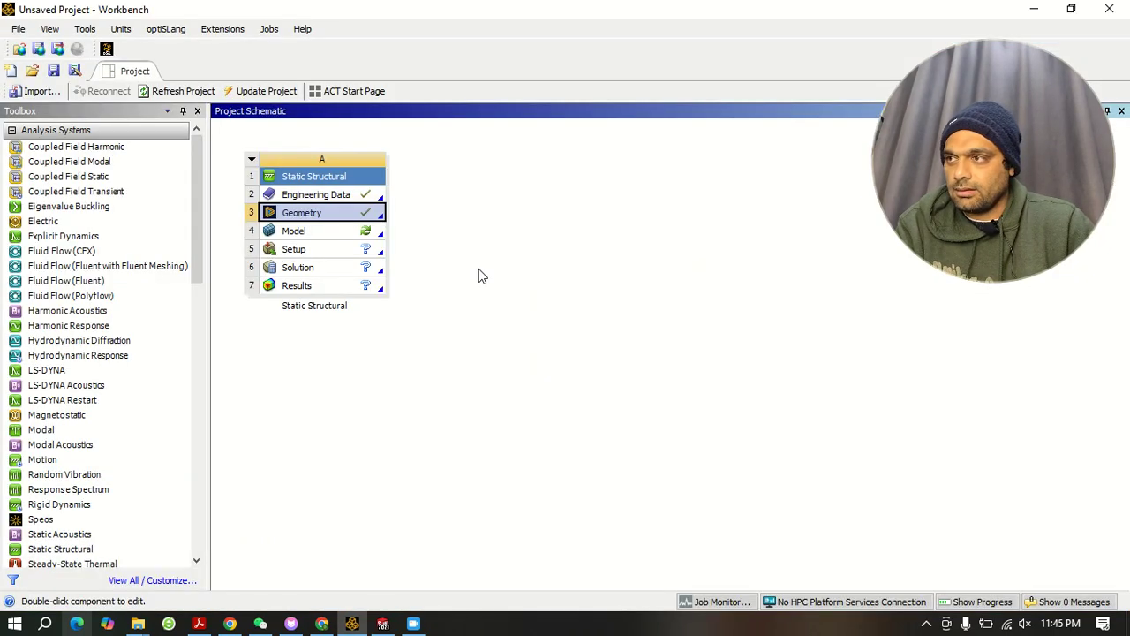
# Replace the Static Structural system's geometry with the Solidfile1 file from the Desktop.
pyautogui.rightClick(301, 217)
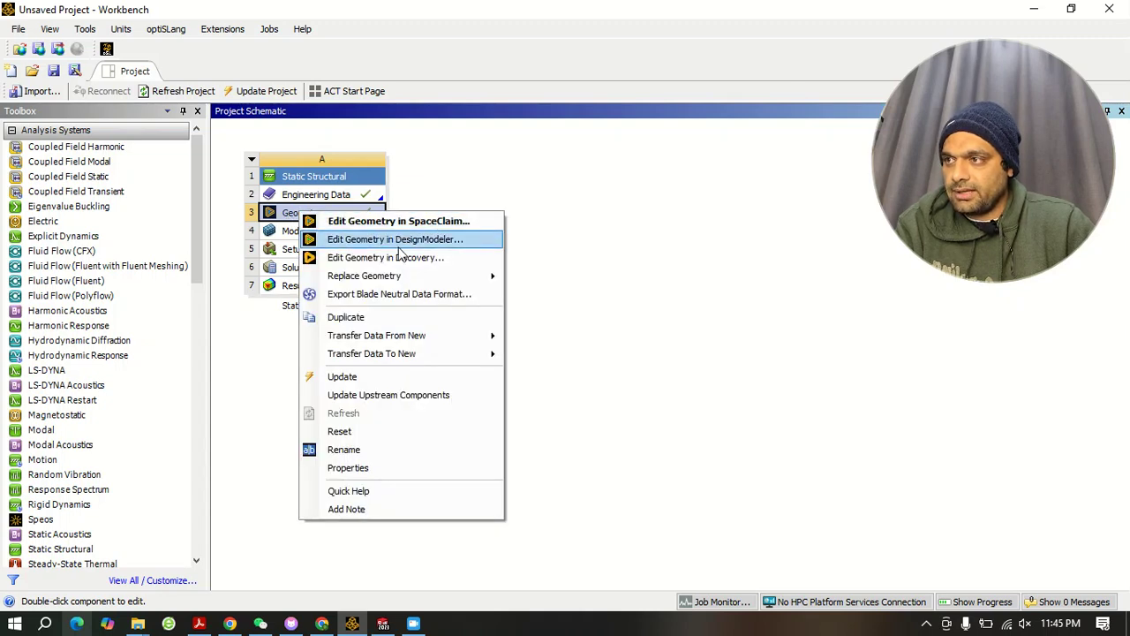
pyautogui.moveTo(374, 281)
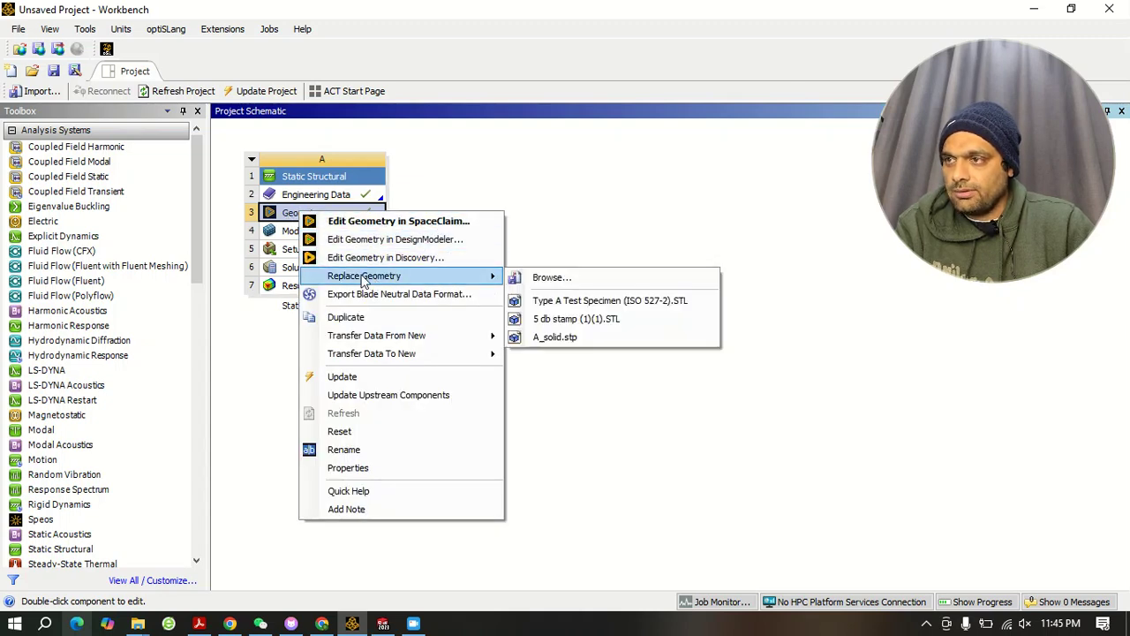
pyautogui.click(552, 281)
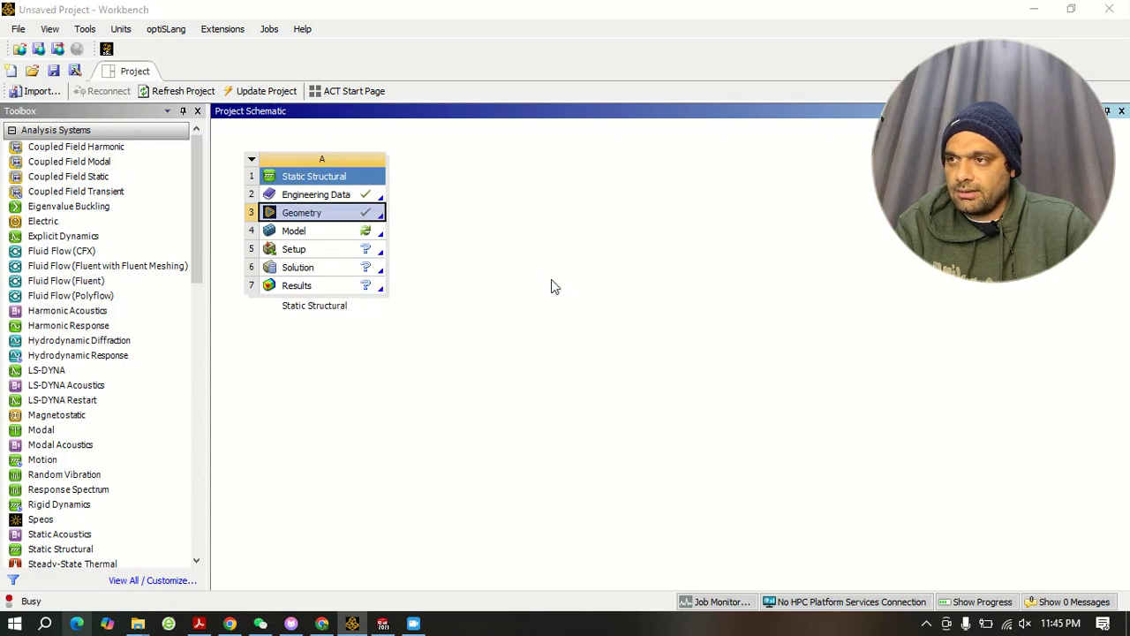
pyautogui.click(429, 150)
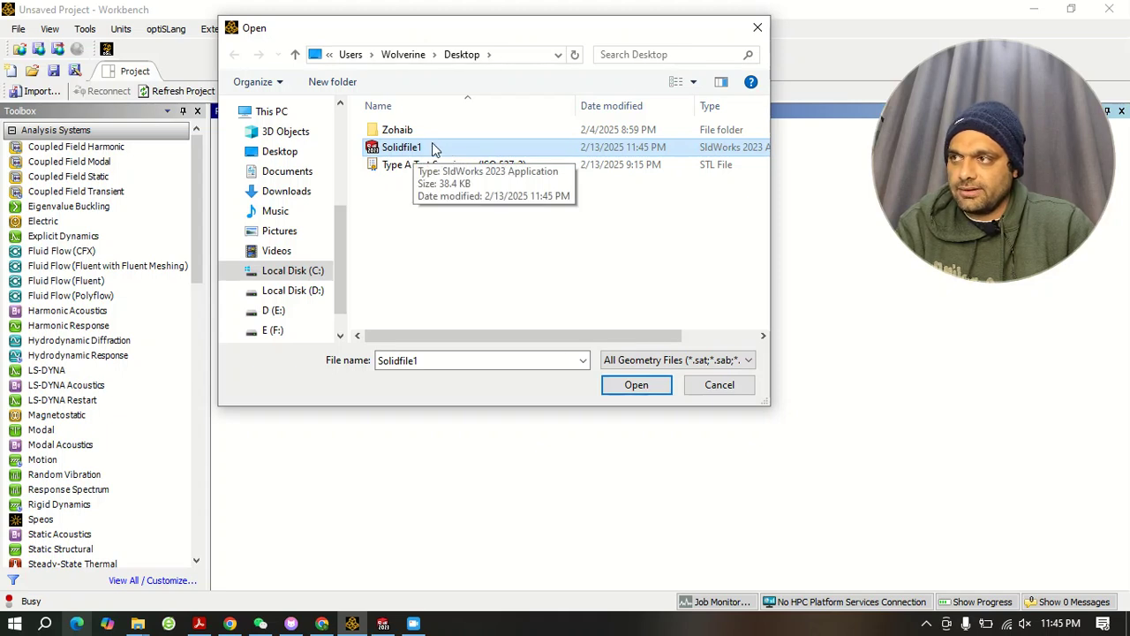
pyautogui.click(634, 386)
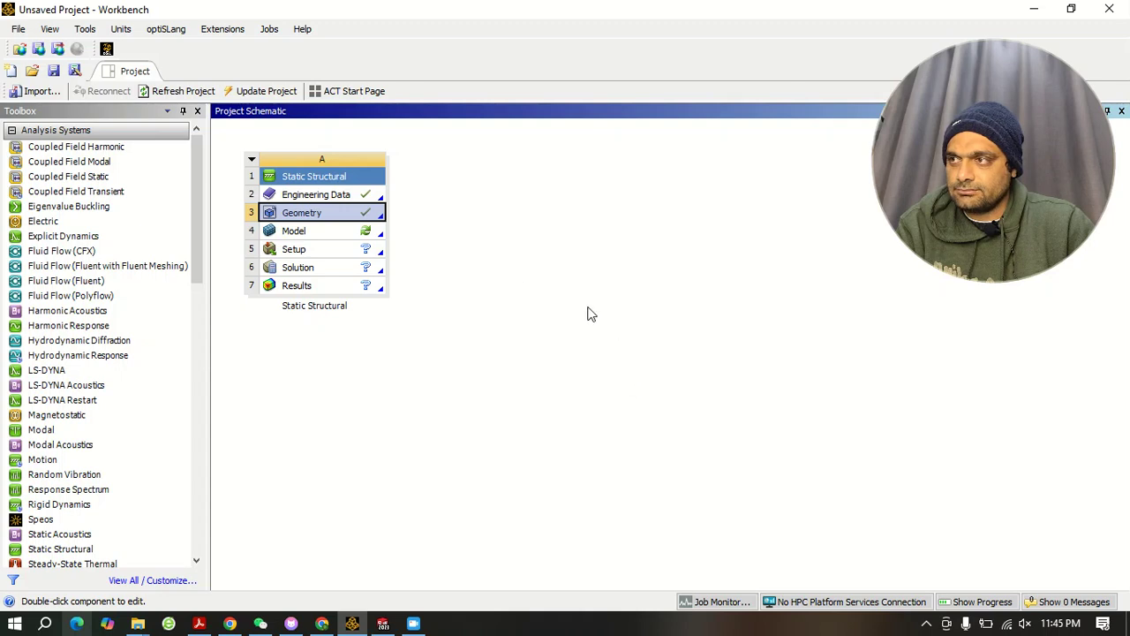
# Open the Static Structural system's Model in Mechanical and bring the whole specimen into view.
pyautogui.rightClick(326, 219)
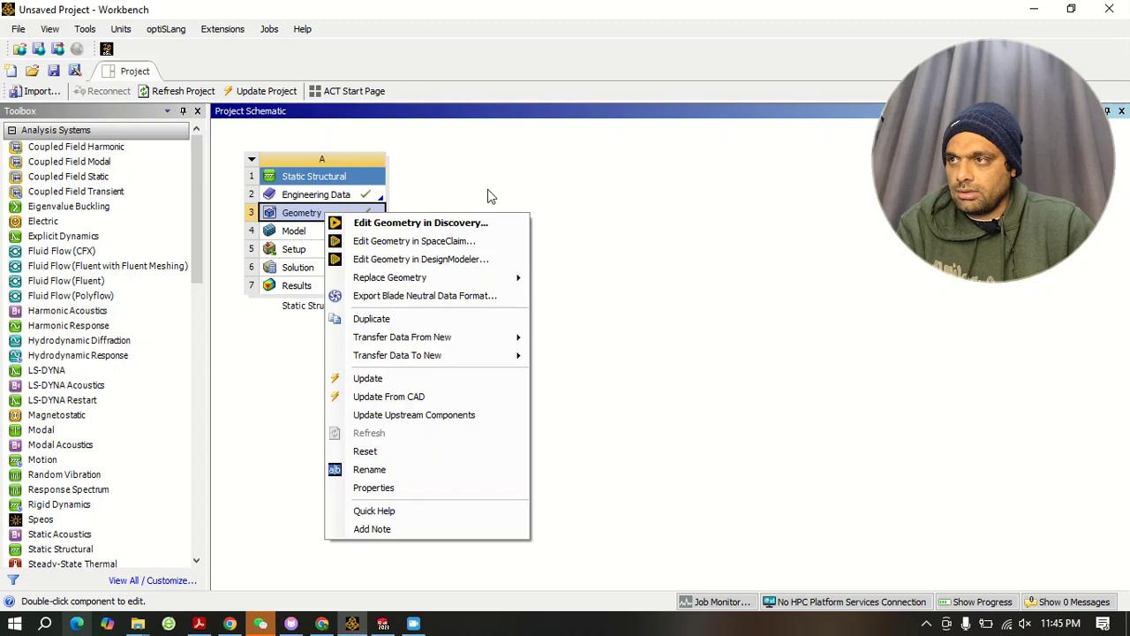
pyautogui.click(491, 198)
pyautogui.rightClick(314, 234)
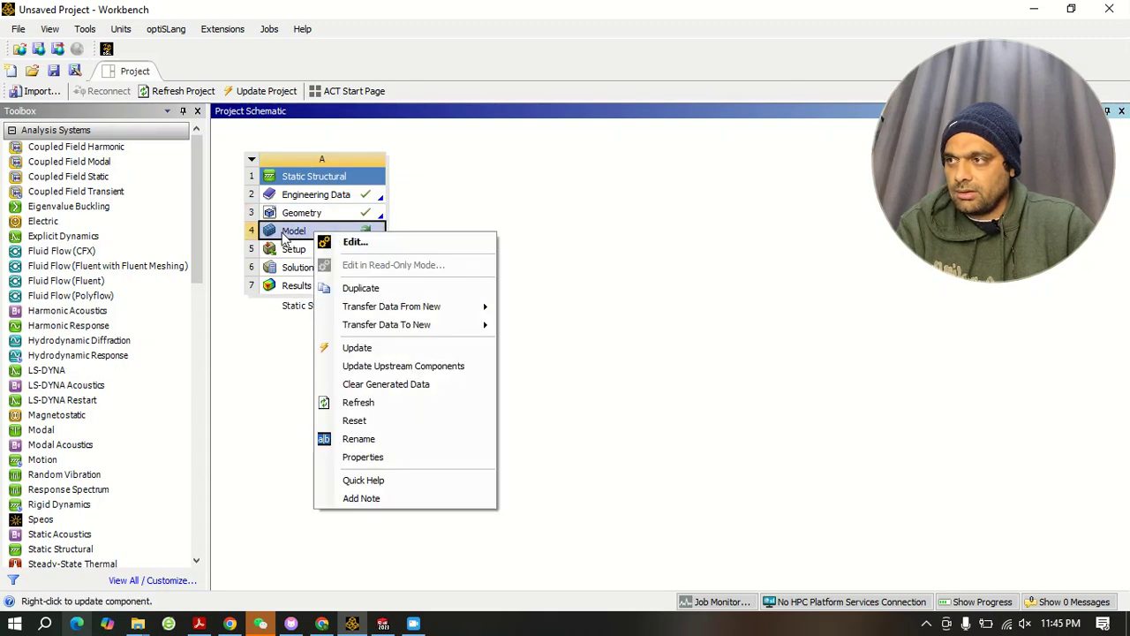
pyautogui.click(354, 243)
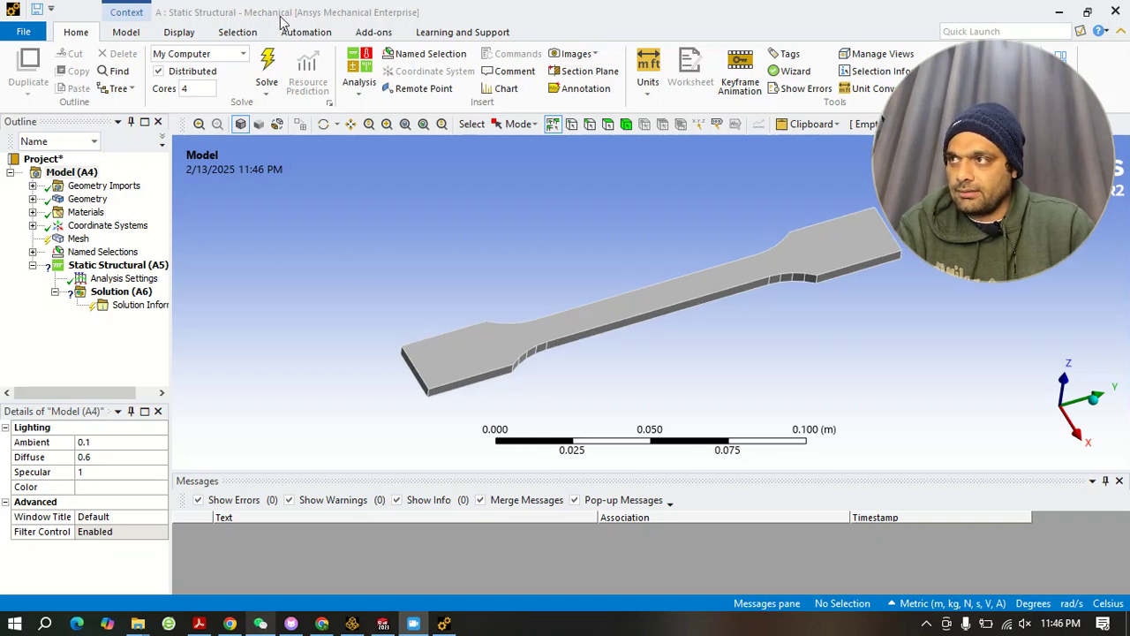
pyautogui.scroll(2, 554, 276)
pyautogui.scroll(-3, 555, 278)
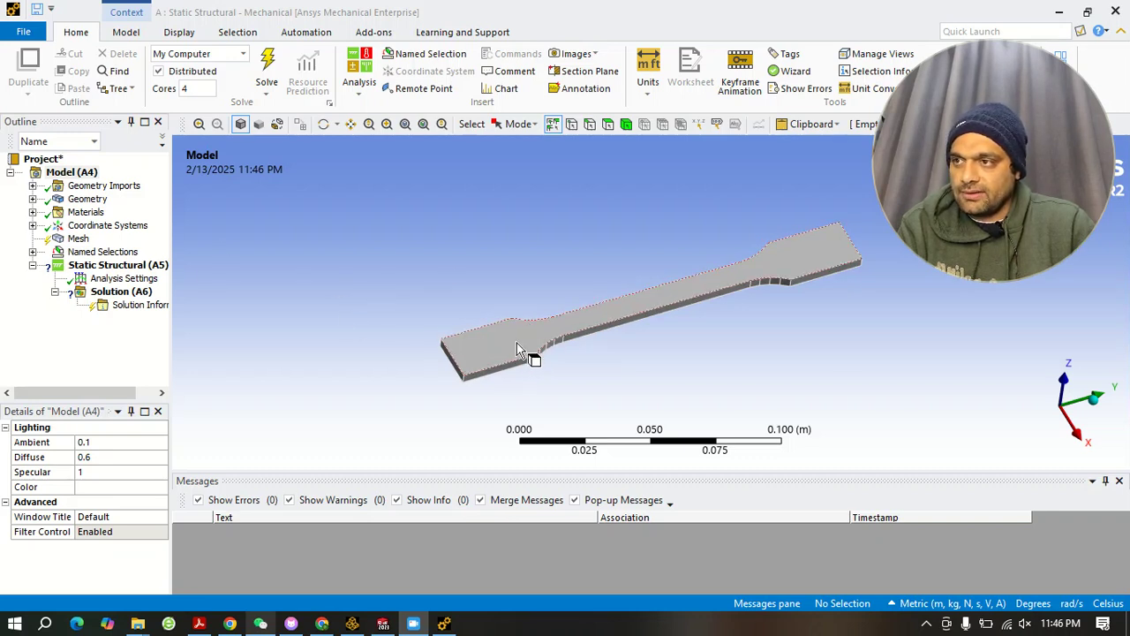
# Assign Structural Steel from the favourite materials to the Solidfile1 solid body under Geometry.
pyautogui.click(32, 200)
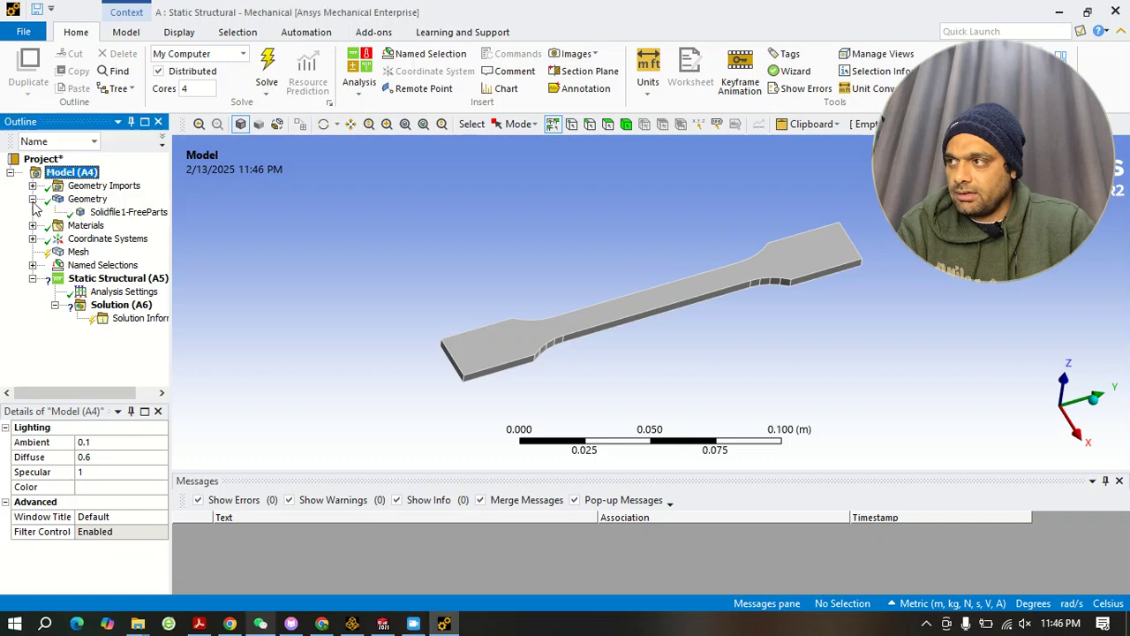
pyautogui.click(138, 214)
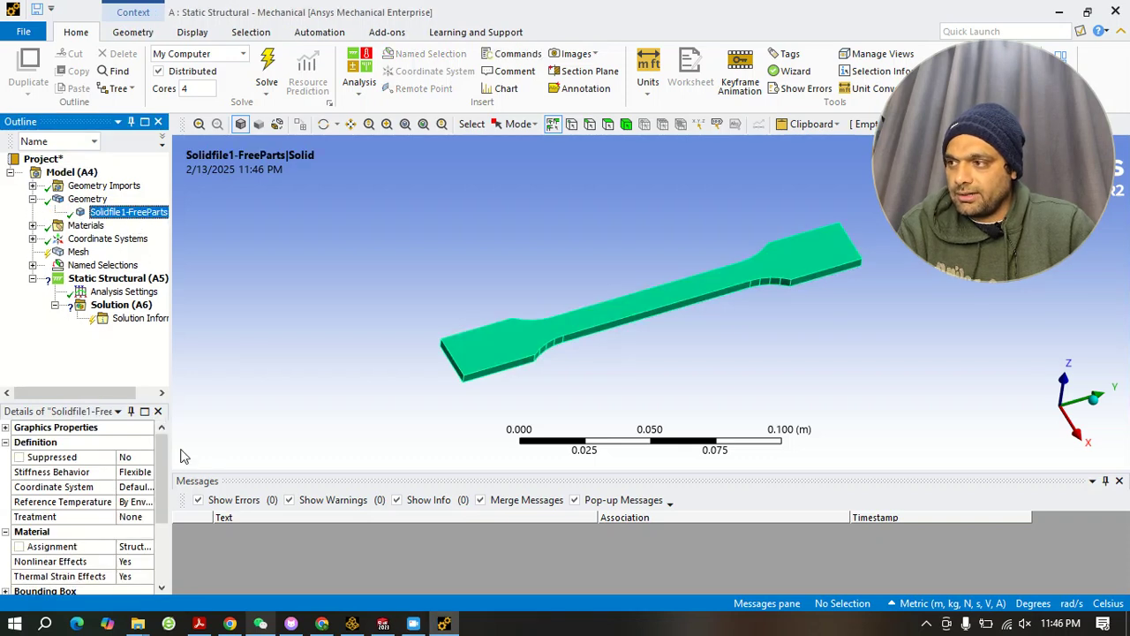
pyautogui.moveTo(171, 378); pyautogui.dragTo(238, 378)
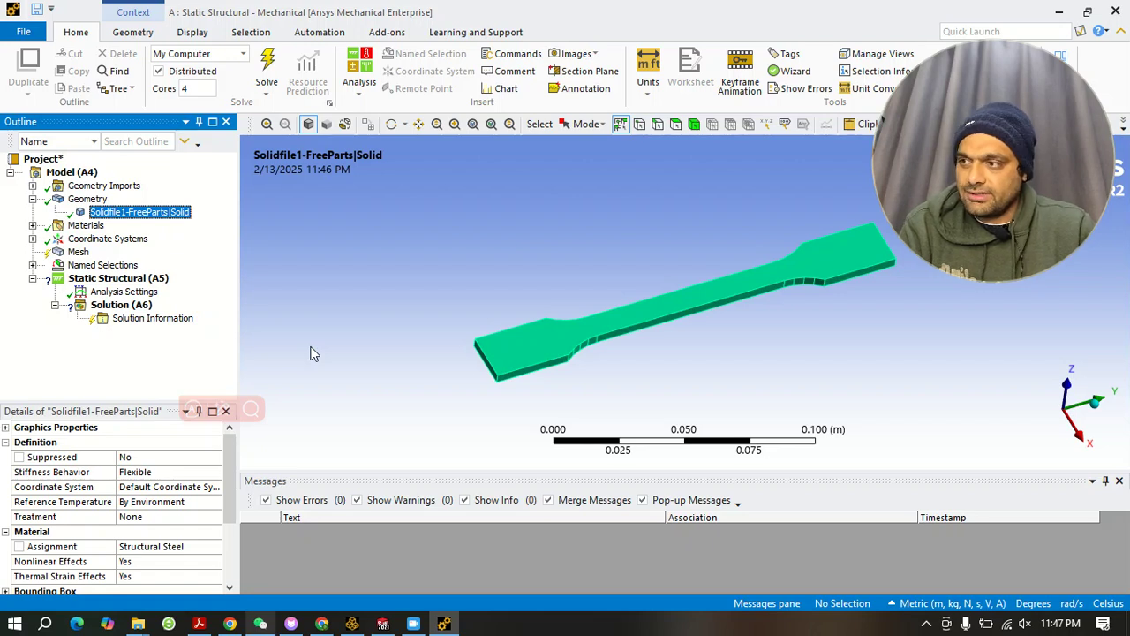
pyautogui.click(218, 553)
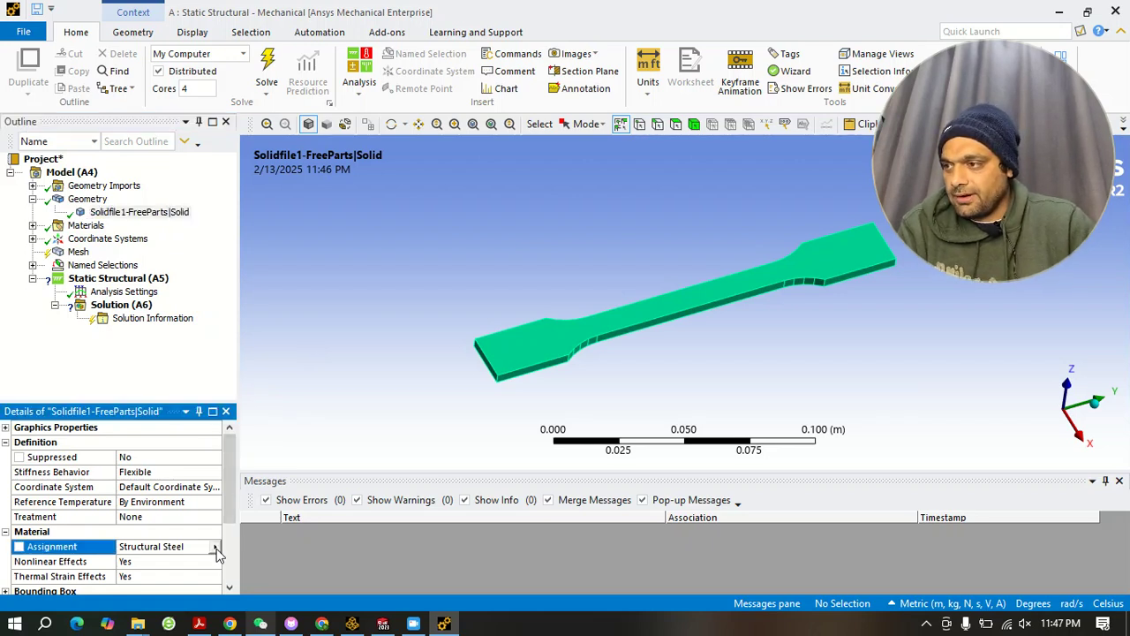
pyautogui.click(218, 553)
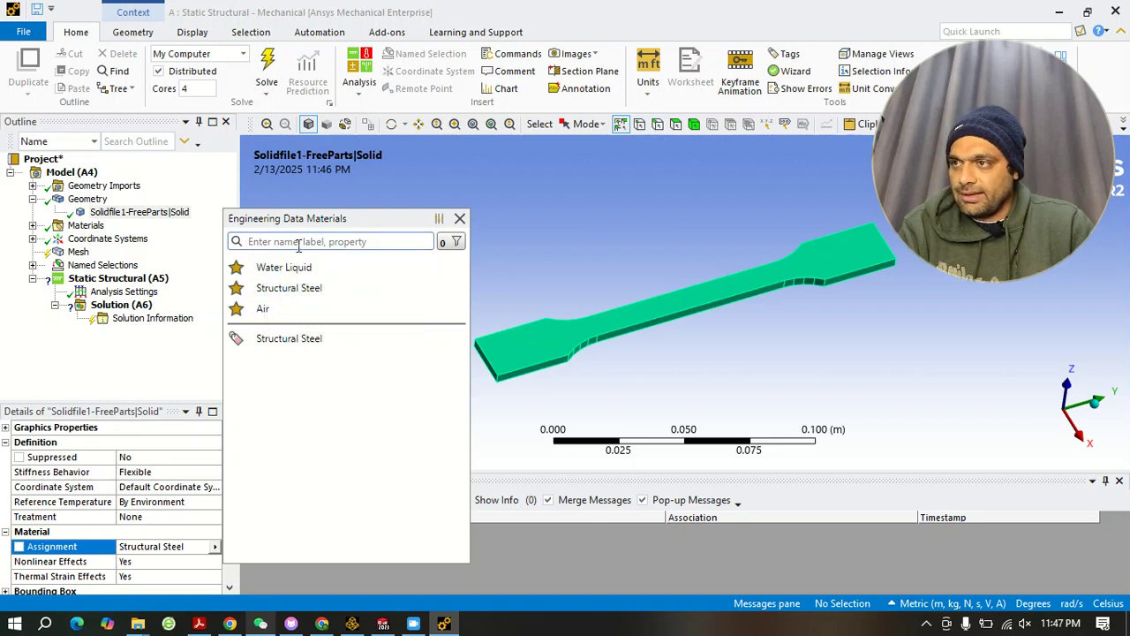
pyautogui.click(304, 288)
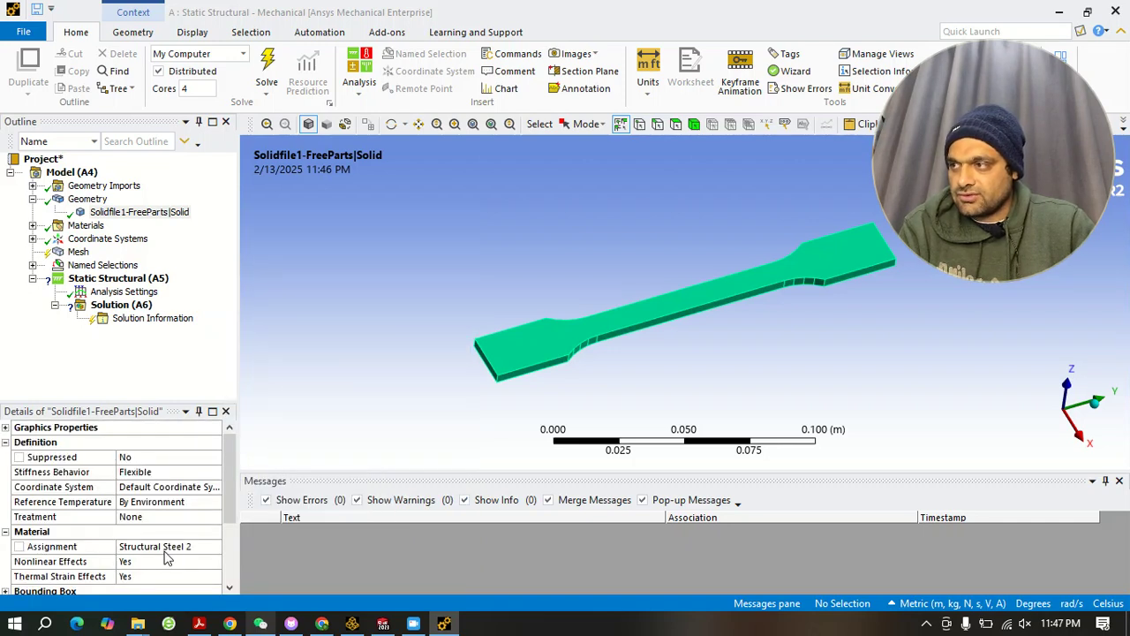
# Generate the specimen's mesh with the default element size.
pyautogui.click(78, 252)
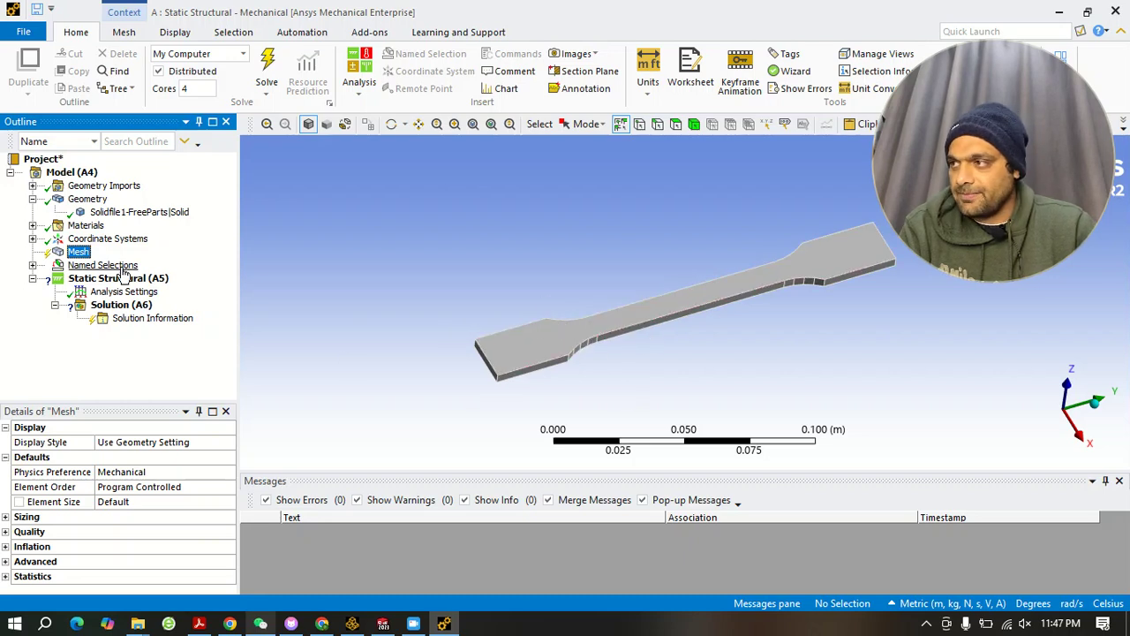
pyautogui.rightClick(79, 254)
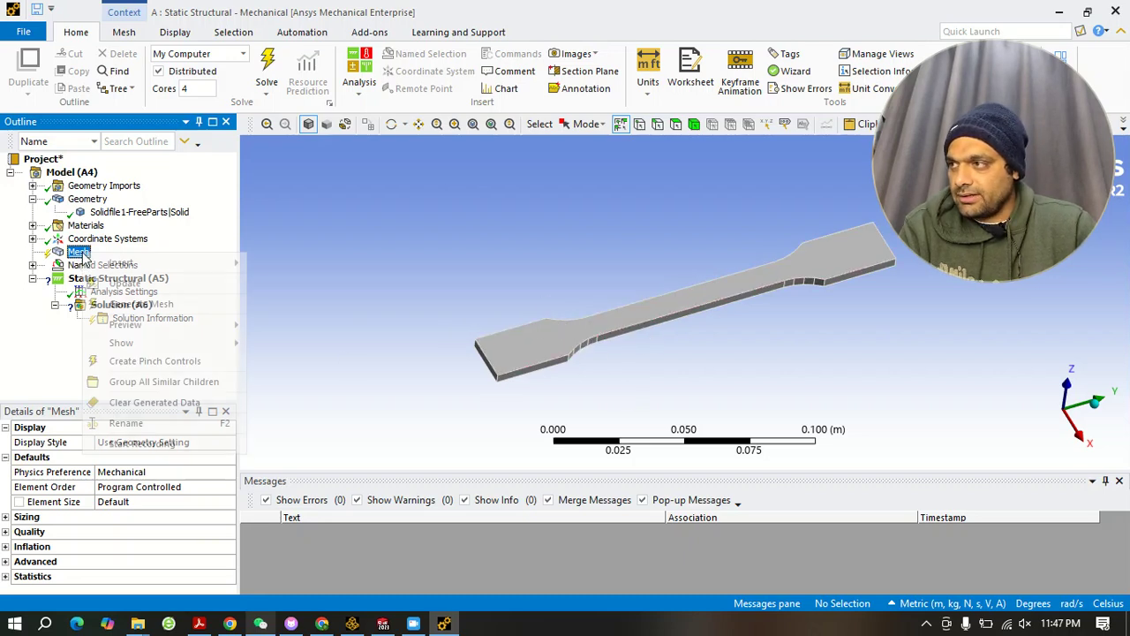
pyautogui.click(159, 305)
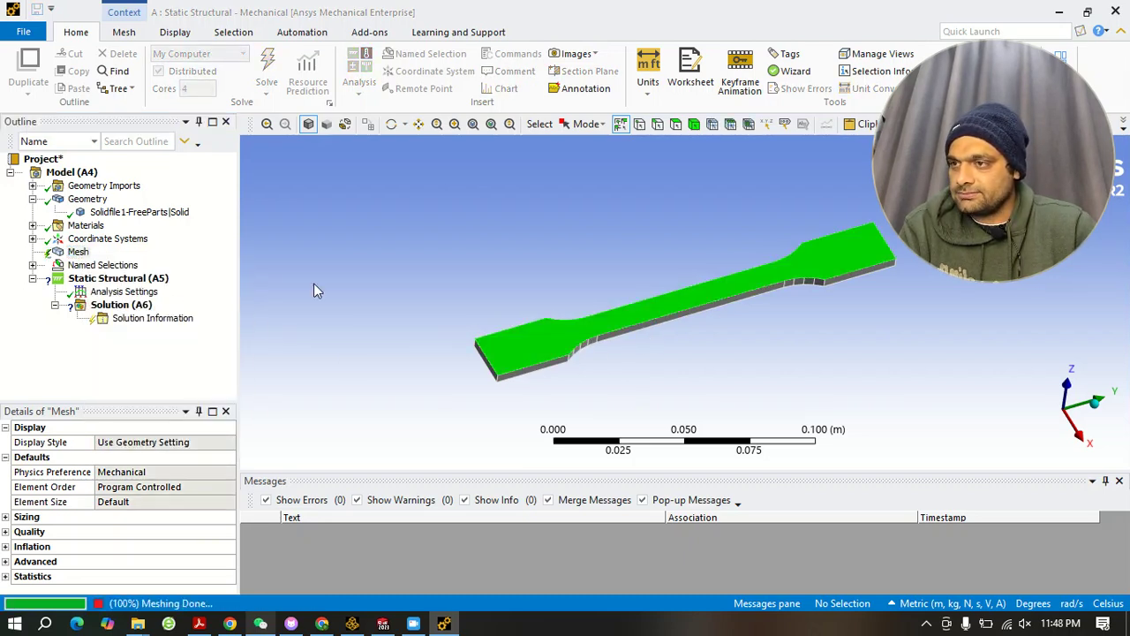
pyautogui.scroll(2, 678, 341)
pyautogui.scroll(-2, 679, 341)
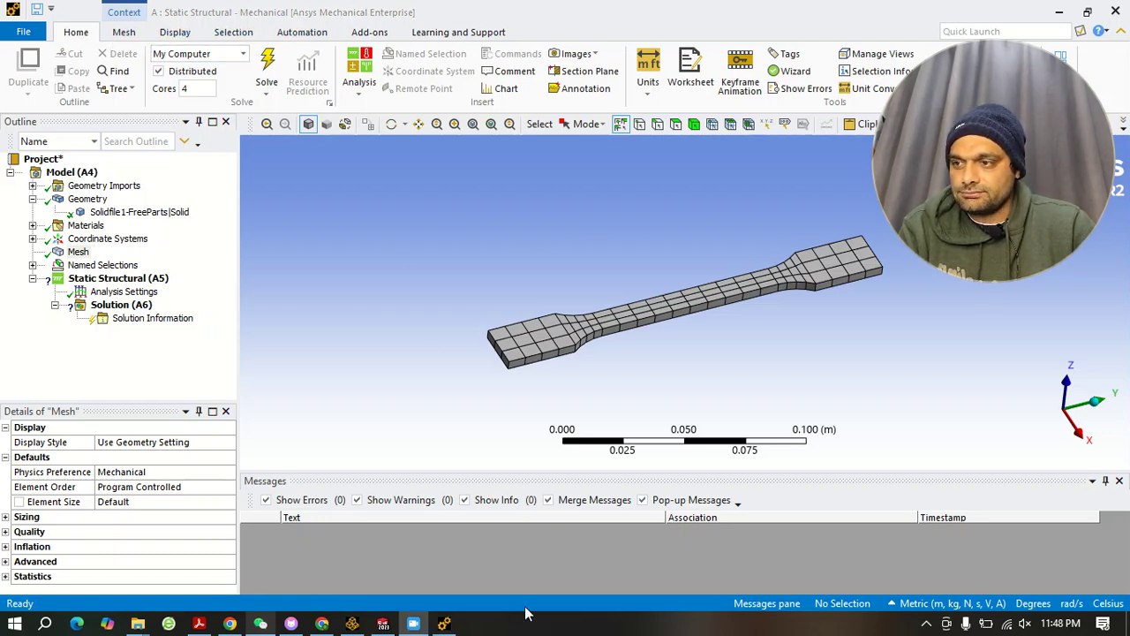
# Switch the unit system to Metric (mm, kg, N, s, mV, mA) and regenerate the mesh with a 1 mm element size.
pyautogui.click(648, 84)
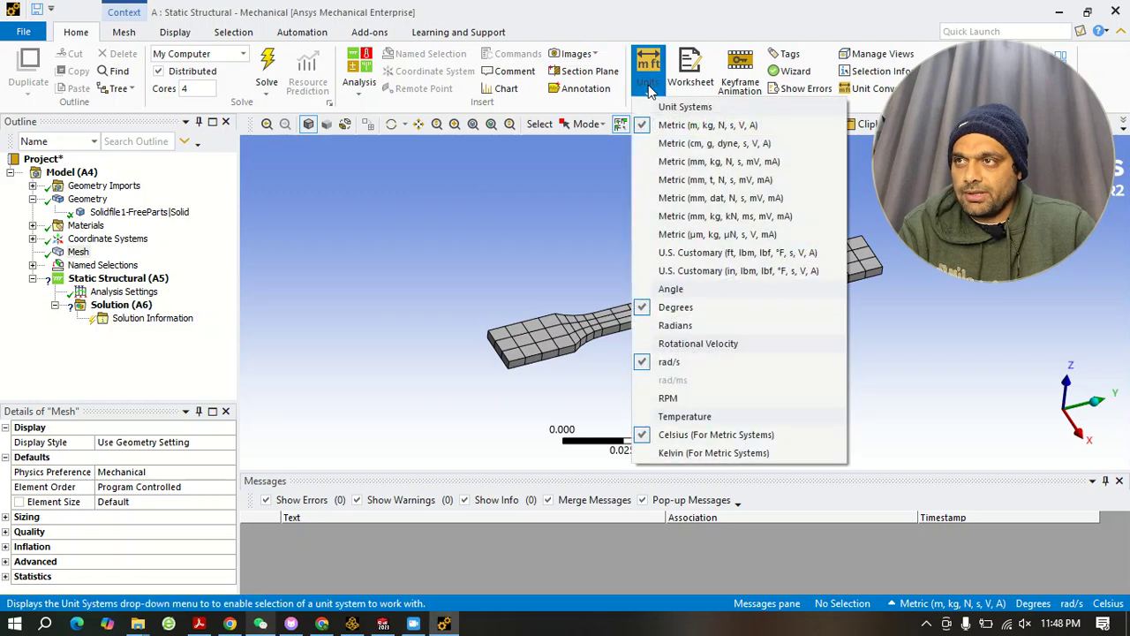
pyautogui.click(682, 165)
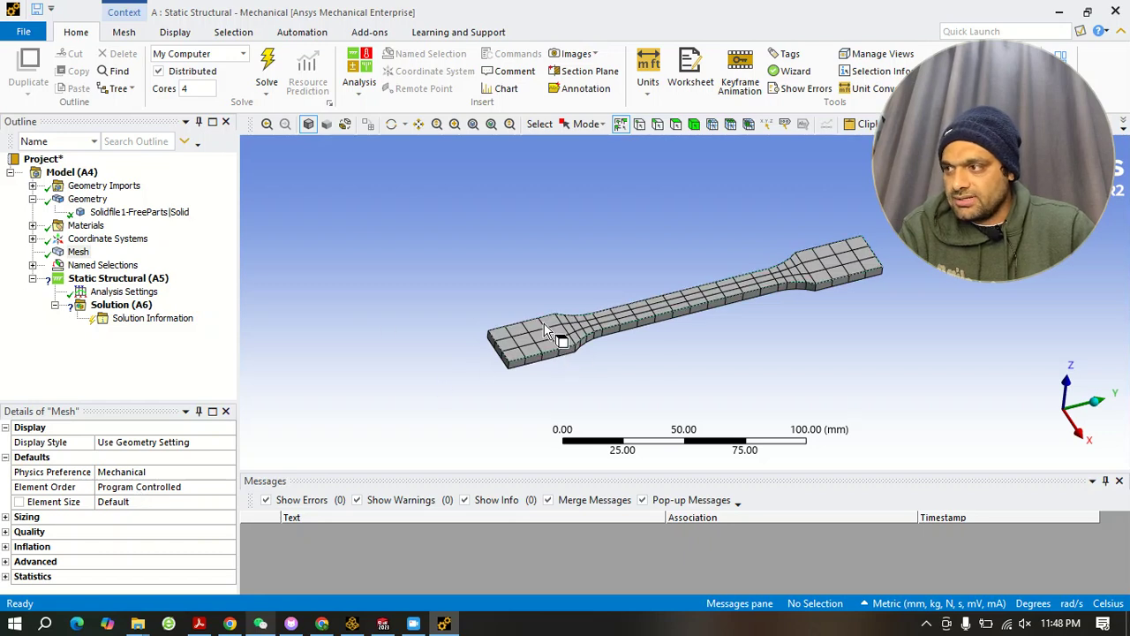
pyautogui.click(154, 502)
pyautogui.write('1')
pyautogui.click(331, 306)
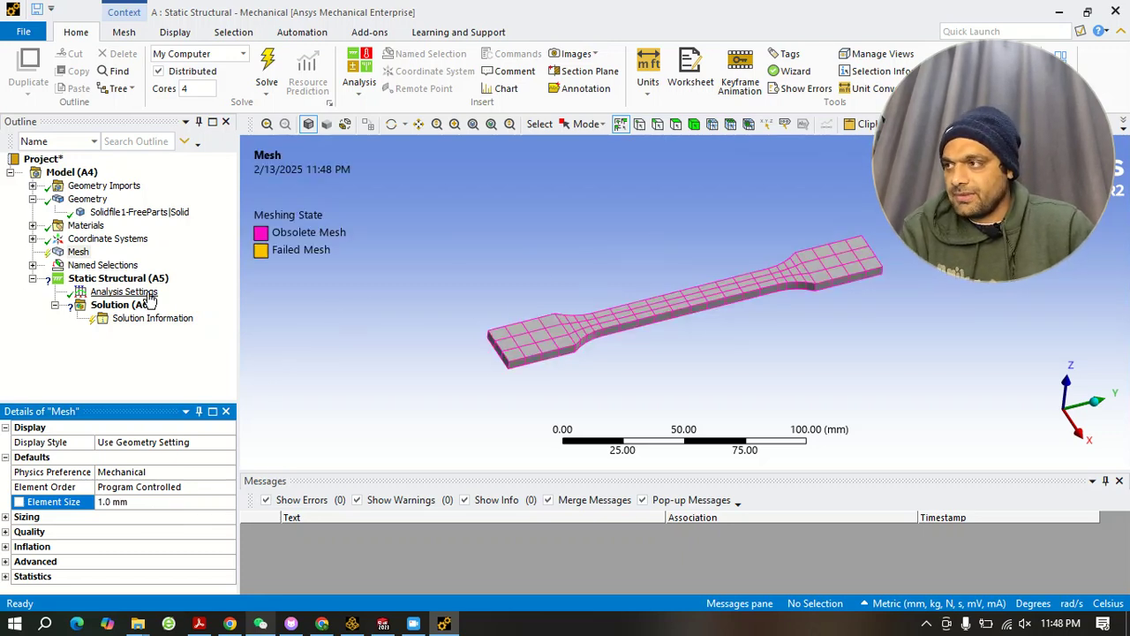
pyautogui.rightClick(78, 254)
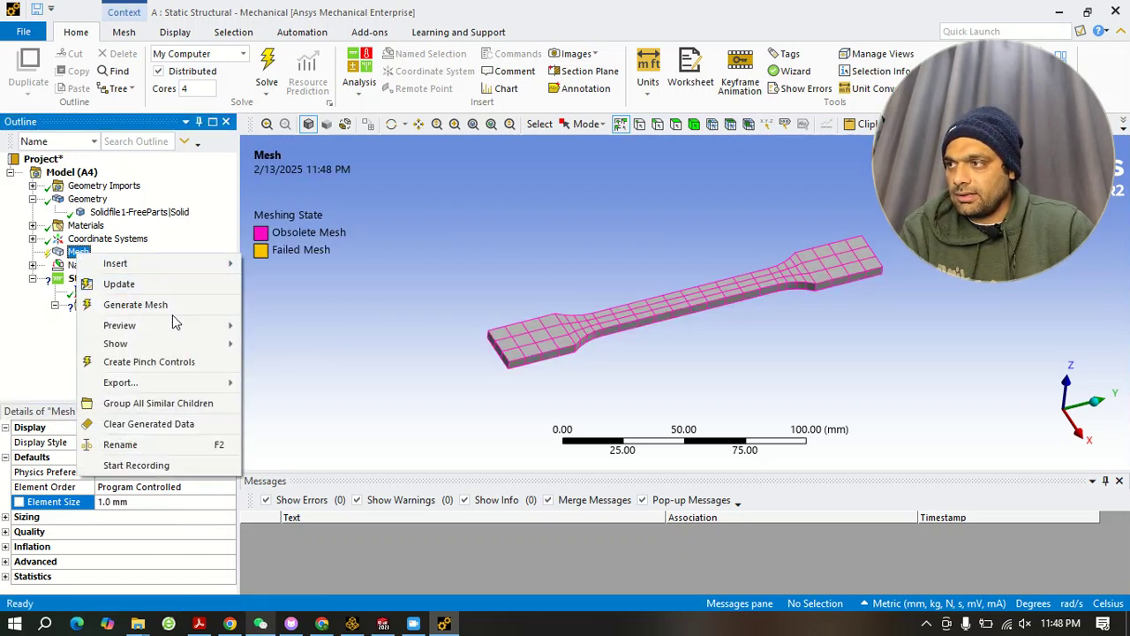
pyautogui.click(135, 303)
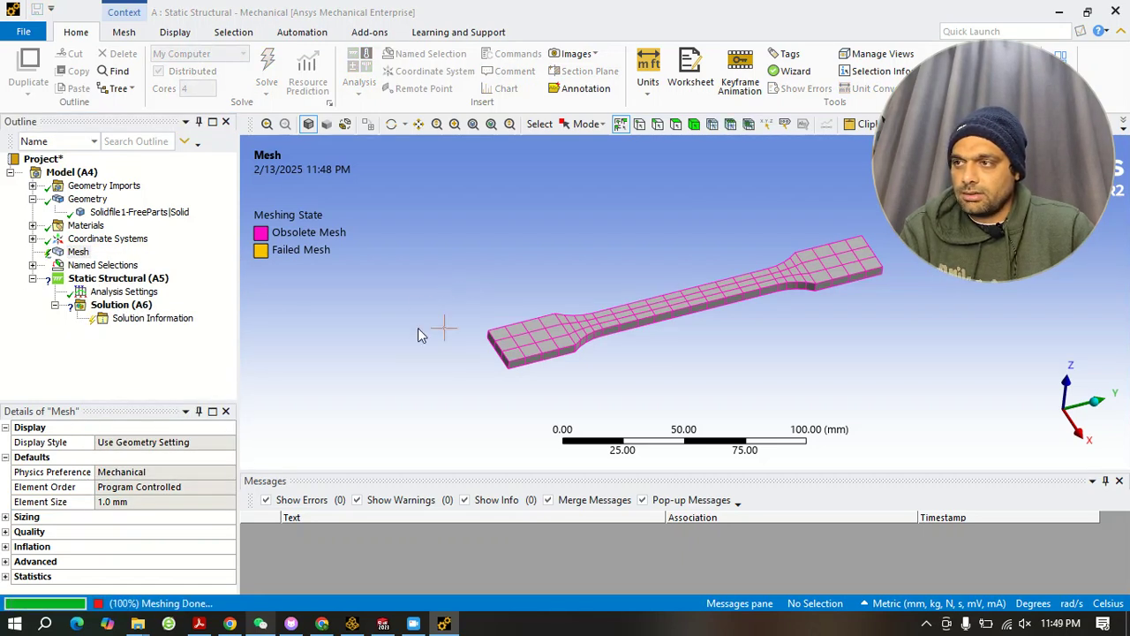
# Examine the refined mesh on the specimen's gauge section, grip ends and side faces from several angles.
pyautogui.scroll(3, 699, 341)
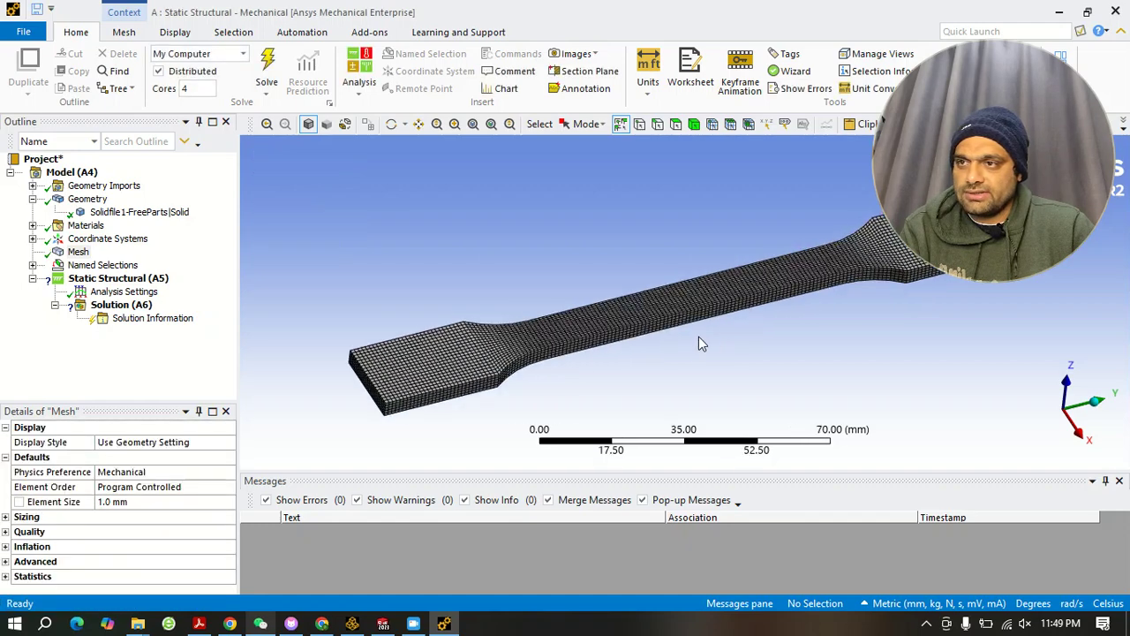
pyautogui.scroll(-2, 698, 339)
pyautogui.scroll(-1, 699, 337)
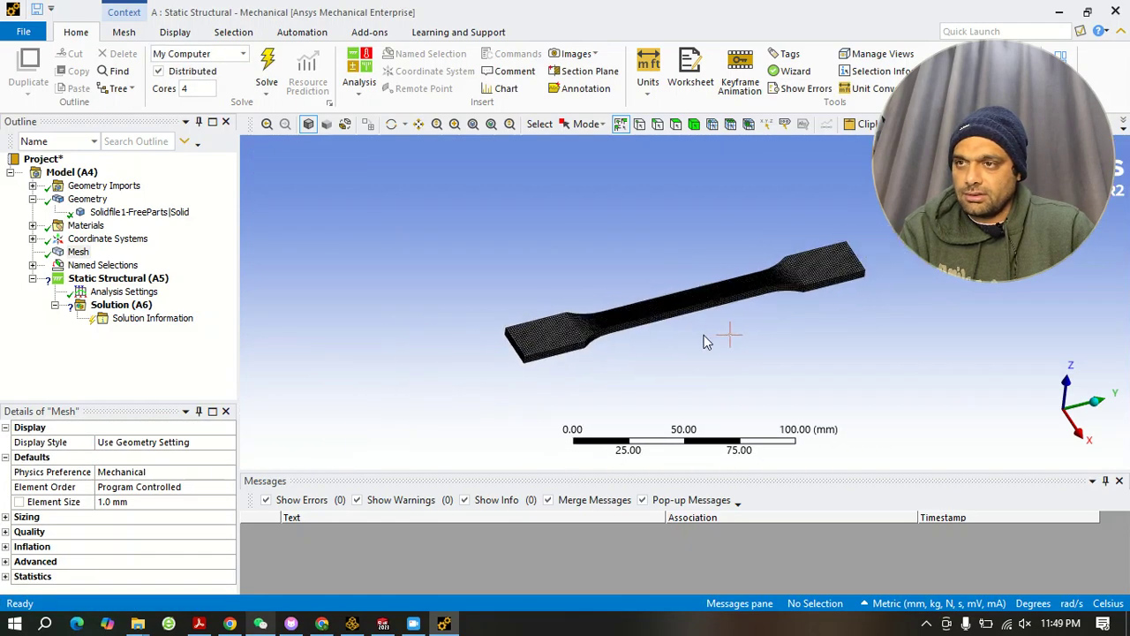
pyautogui.scroll(1, 874, 284)
pyautogui.scroll(1, 609, 318)
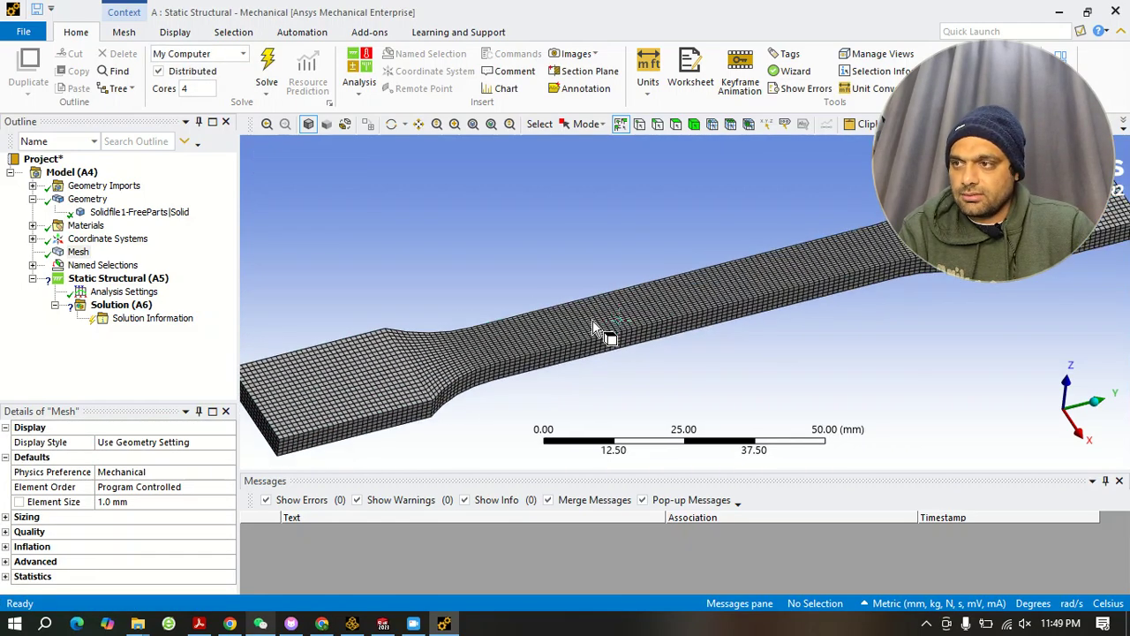
pyautogui.scroll(-2, 574, 331)
pyautogui.moveTo(729, 372); pyautogui.dragTo(713, 356, button='middle')
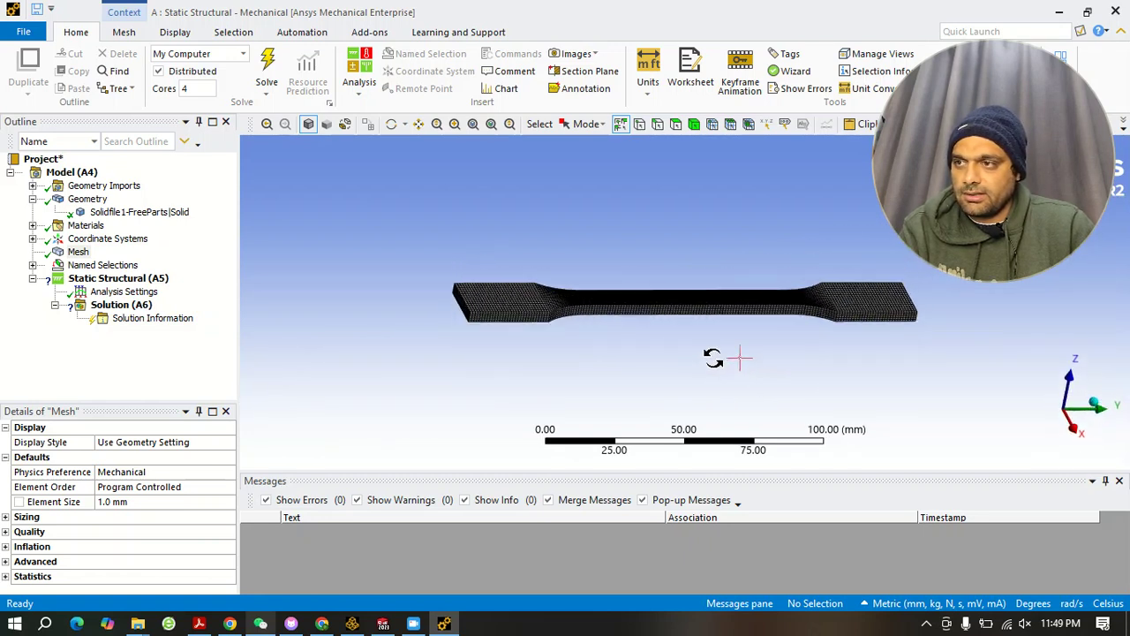
pyautogui.scroll(1, 524, 298)
pyautogui.scroll(-1, 530, 283)
pyautogui.moveTo(537, 264); pyautogui.dragTo(542, 227, button='middle')
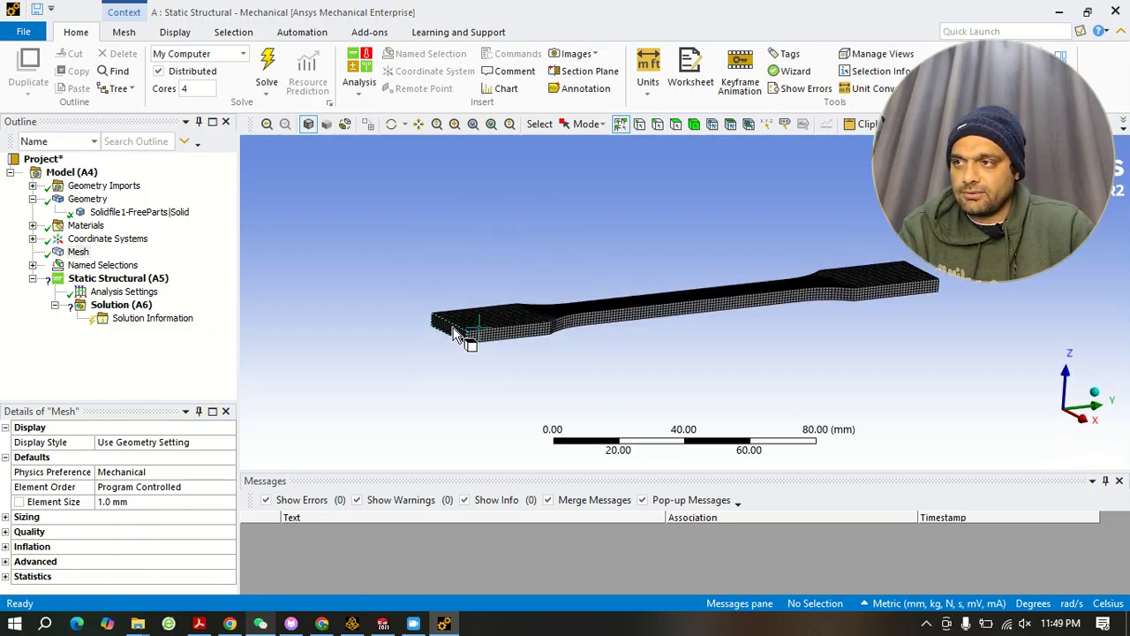
pyautogui.scroll(-2, 509, 263)
pyautogui.moveTo(651, 354); pyautogui.dragTo(605, 383, button='middle')
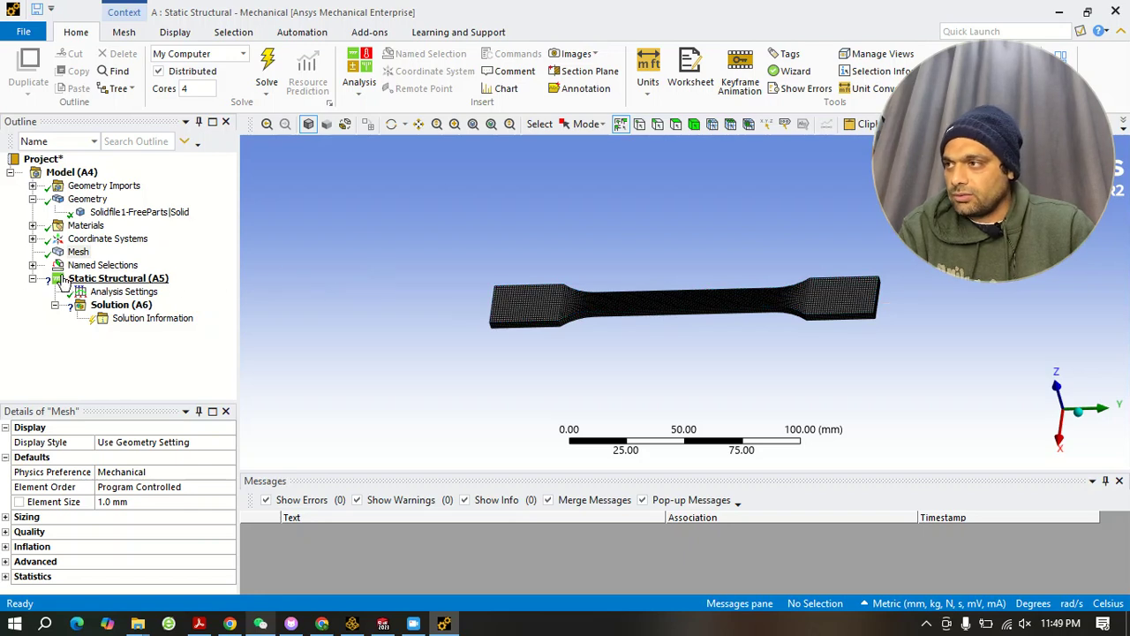
# Add a Fixed Support to the static structural analysis on the specimen's narrow end face at the negative Y end.
pyautogui.rightClick(113, 281)
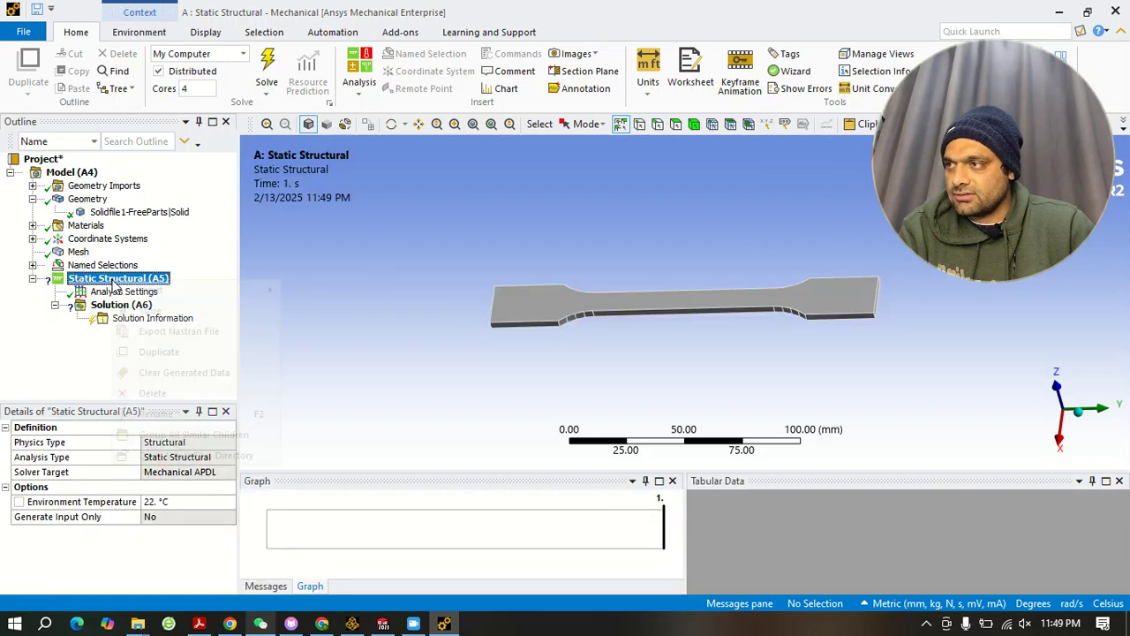
pyautogui.moveTo(148, 294)
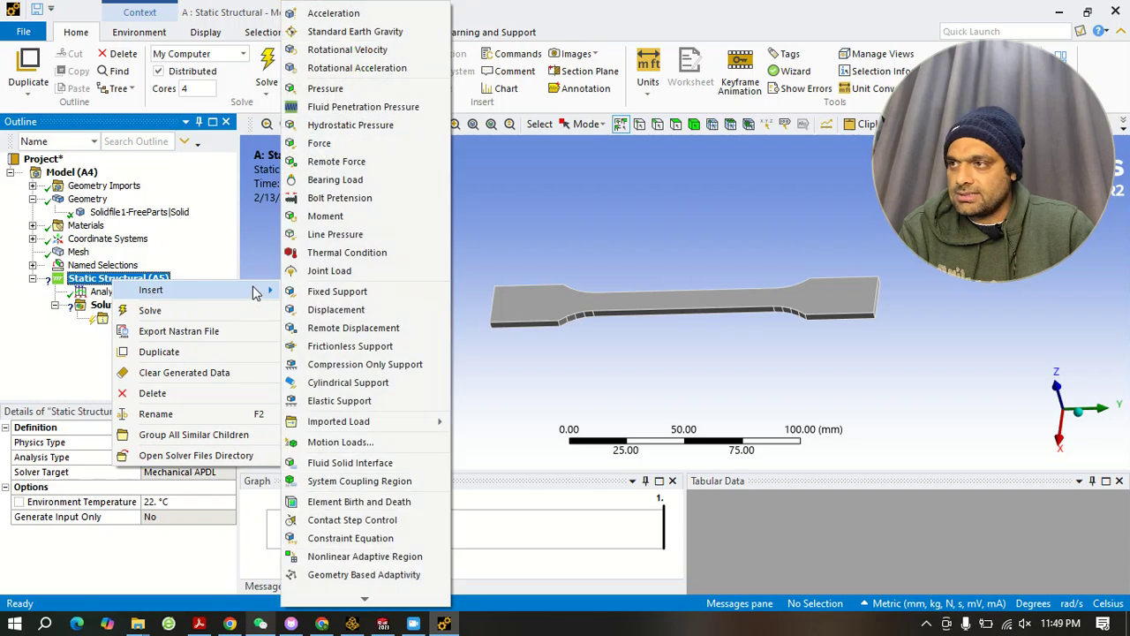
pyautogui.click(343, 297)
pyautogui.moveTo(517, 266); pyautogui.dragTo(613, 246, button='middle')
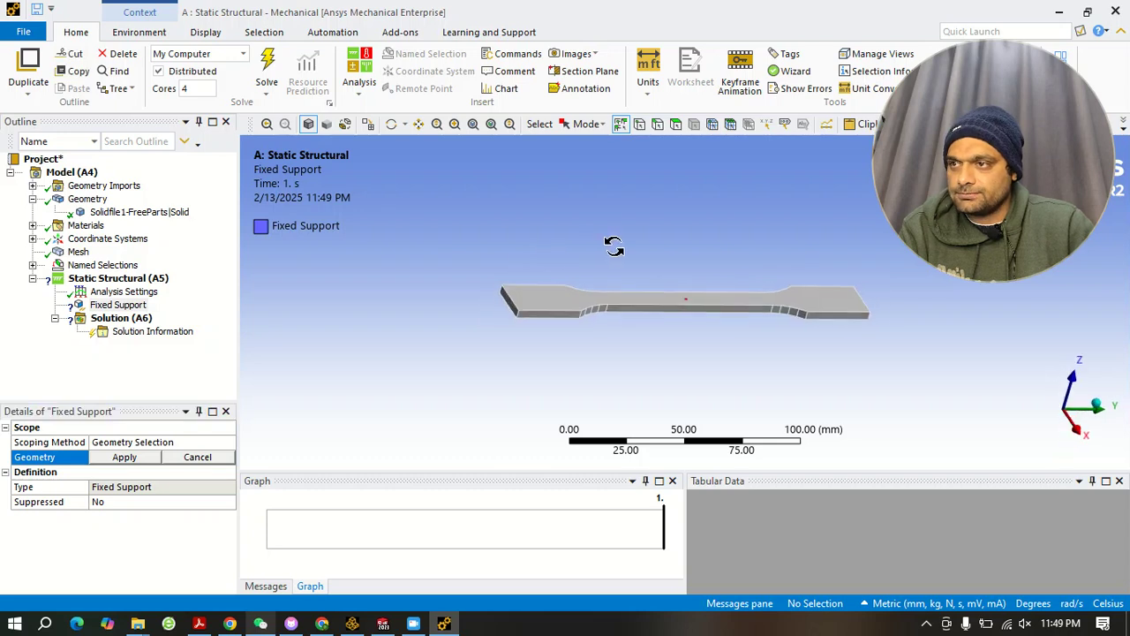
pyautogui.scroll(4, 587, 295)
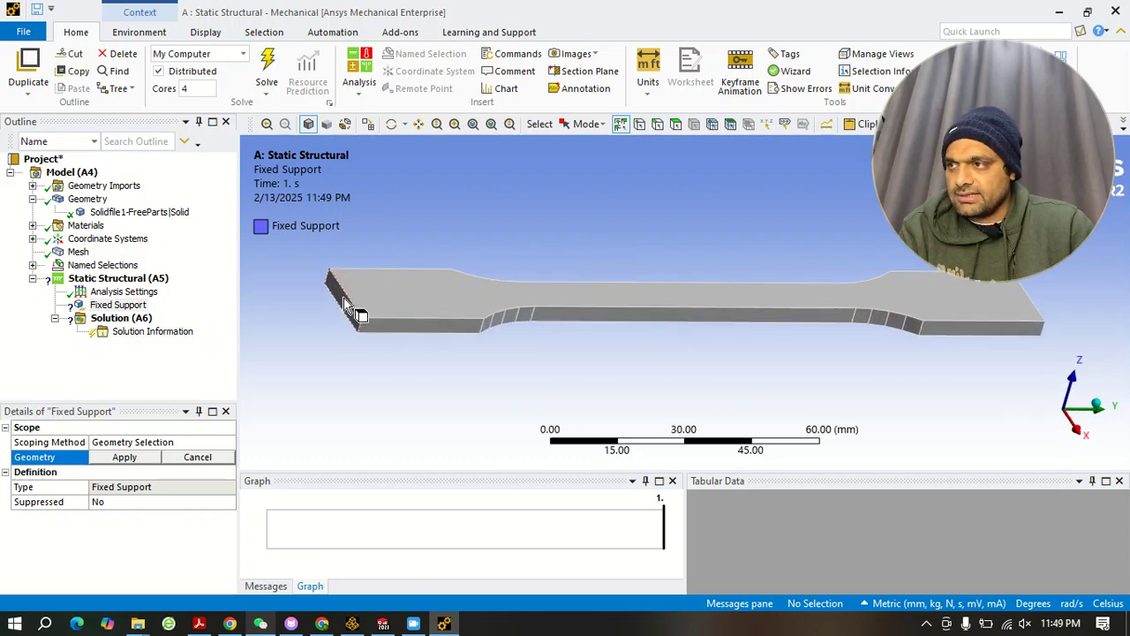
pyautogui.click(346, 307)
pyautogui.click(124, 457)
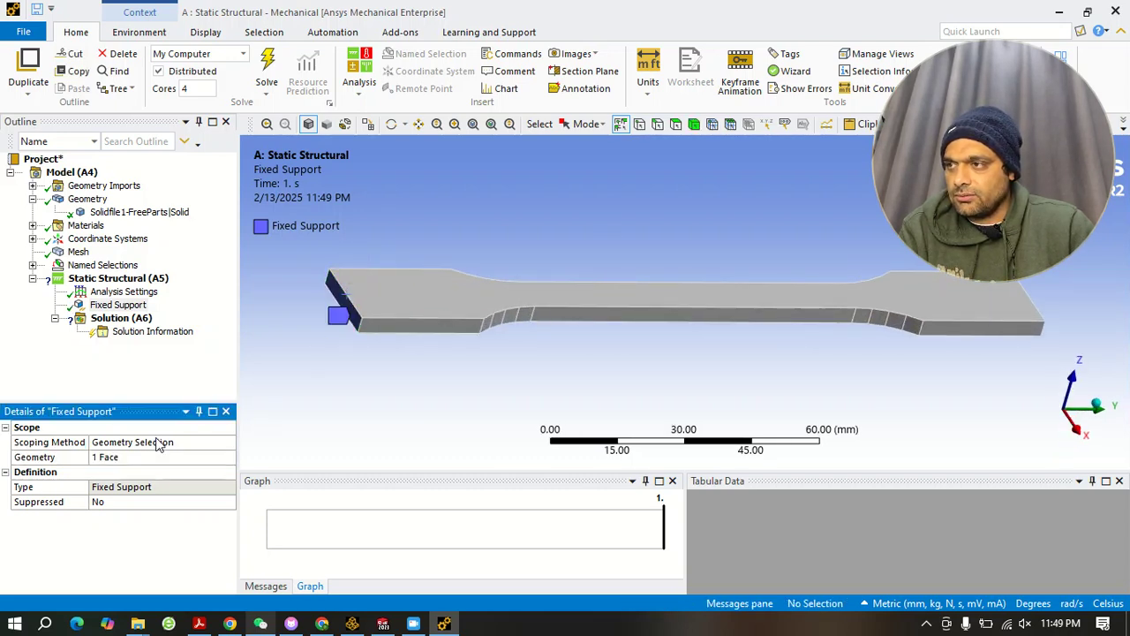
# Add a Force load to the static structural analysis on the specimen's narrow end face at the positive Y end.
pyautogui.scroll(-2, 428, 258)
pyautogui.moveTo(428, 258); pyautogui.dragTo(326, 254, button='middle')
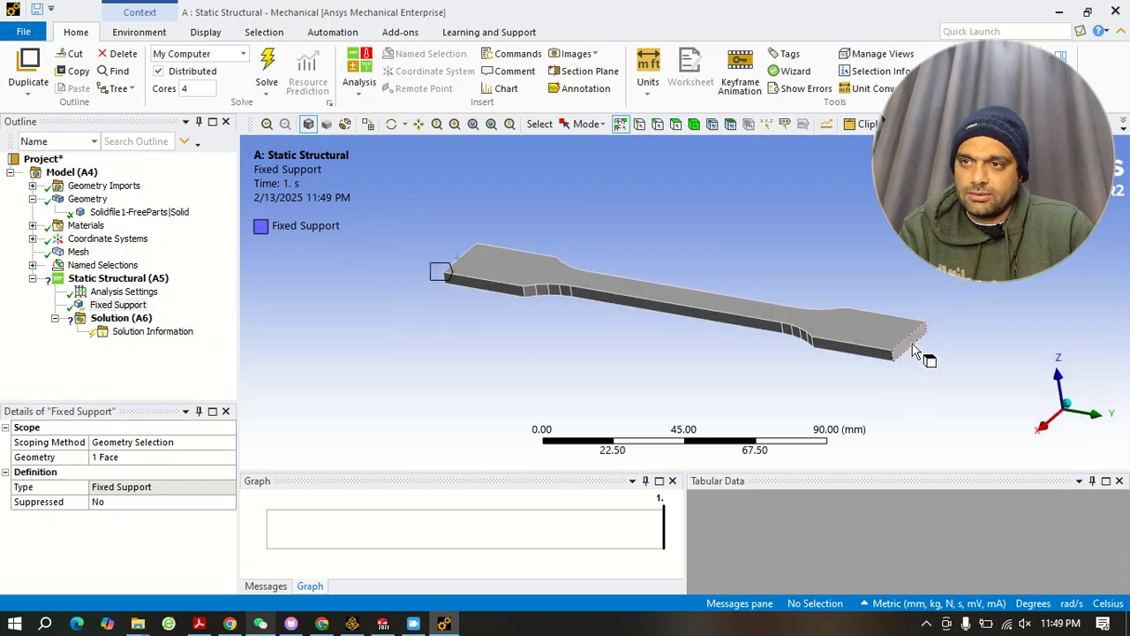
pyautogui.rightClick(104, 279)
pyautogui.moveTo(119, 283)
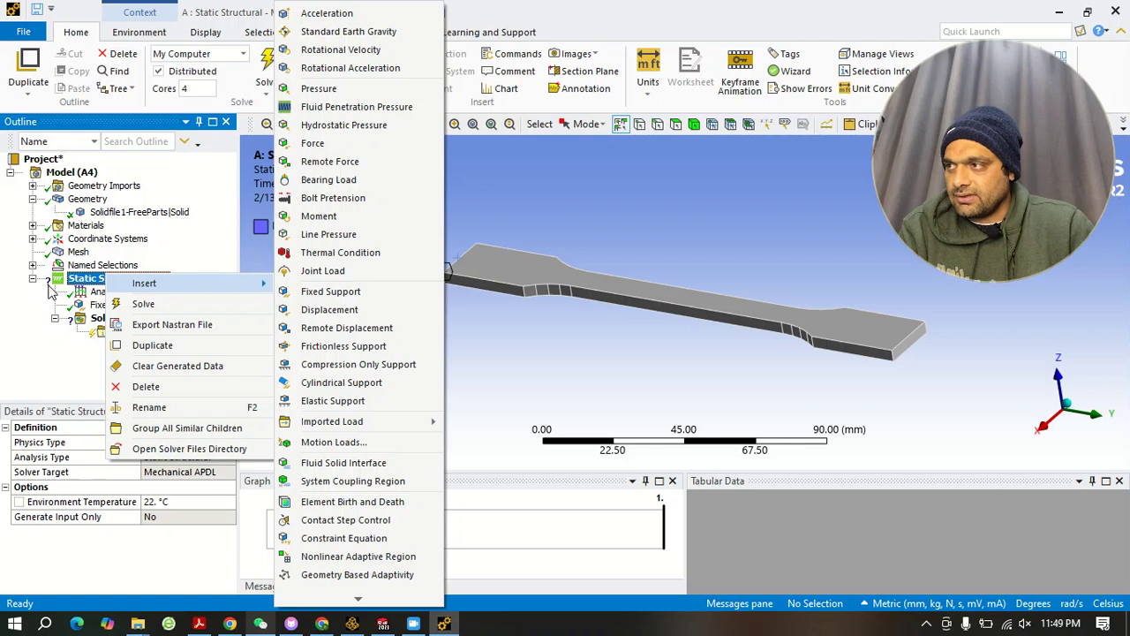
pyautogui.click(507, 369)
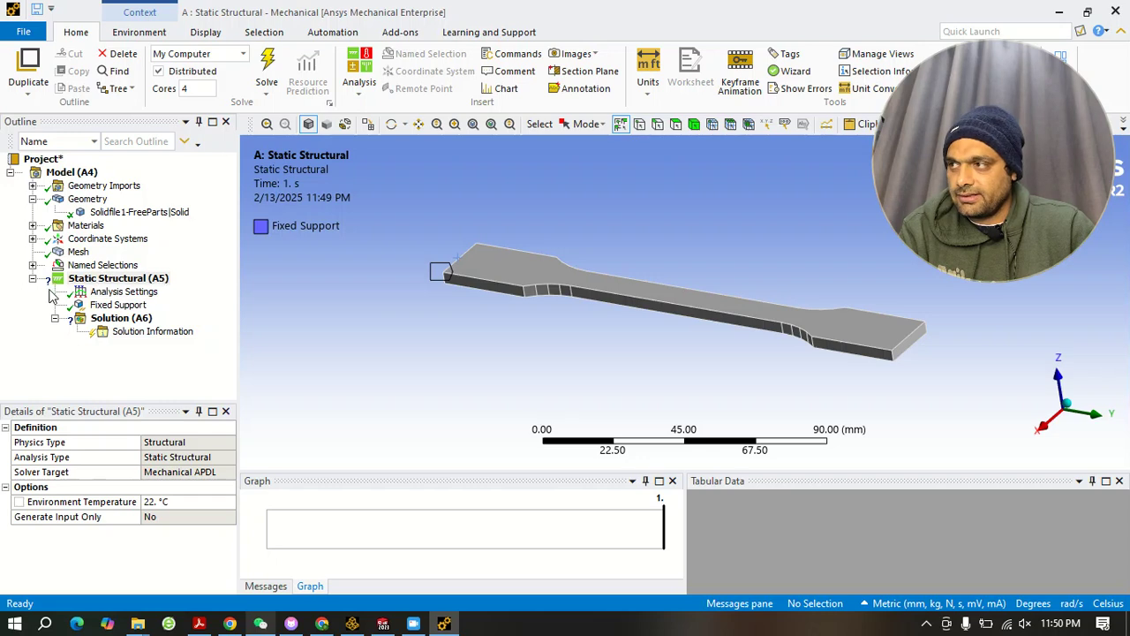
pyautogui.rightClick(112, 281)
pyautogui.moveTo(143, 291)
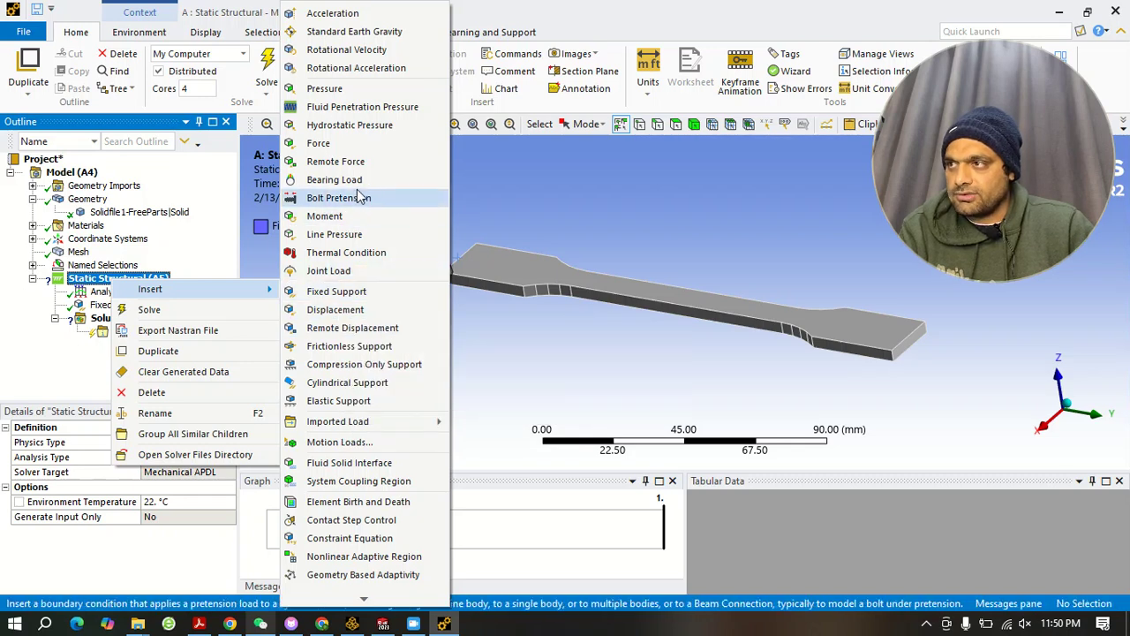
pyautogui.click(323, 143)
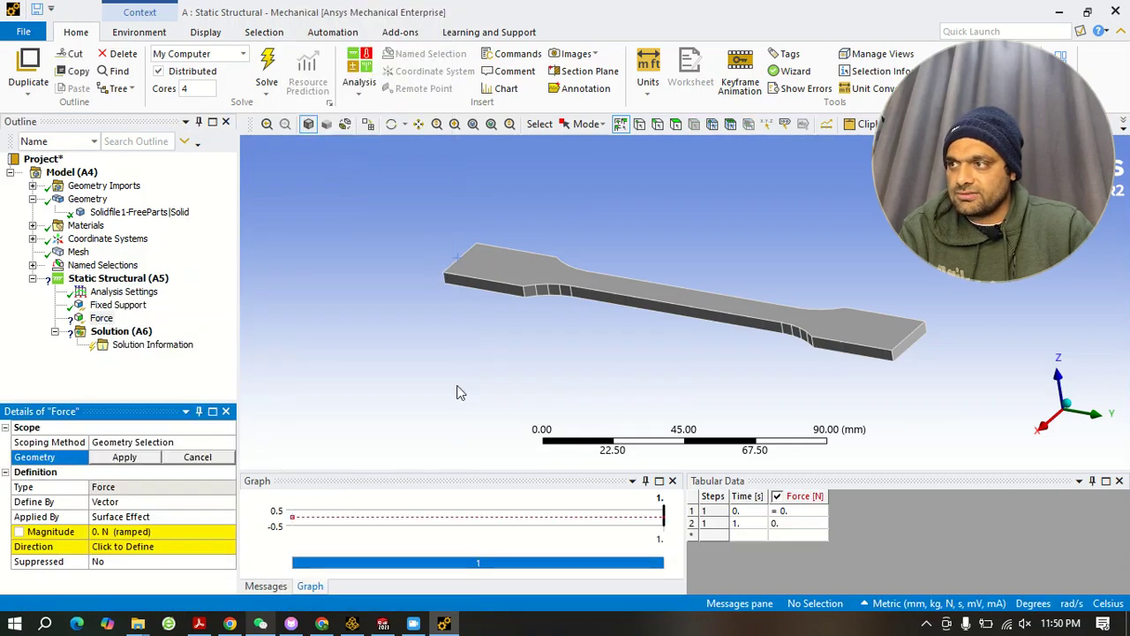
pyautogui.click(918, 344)
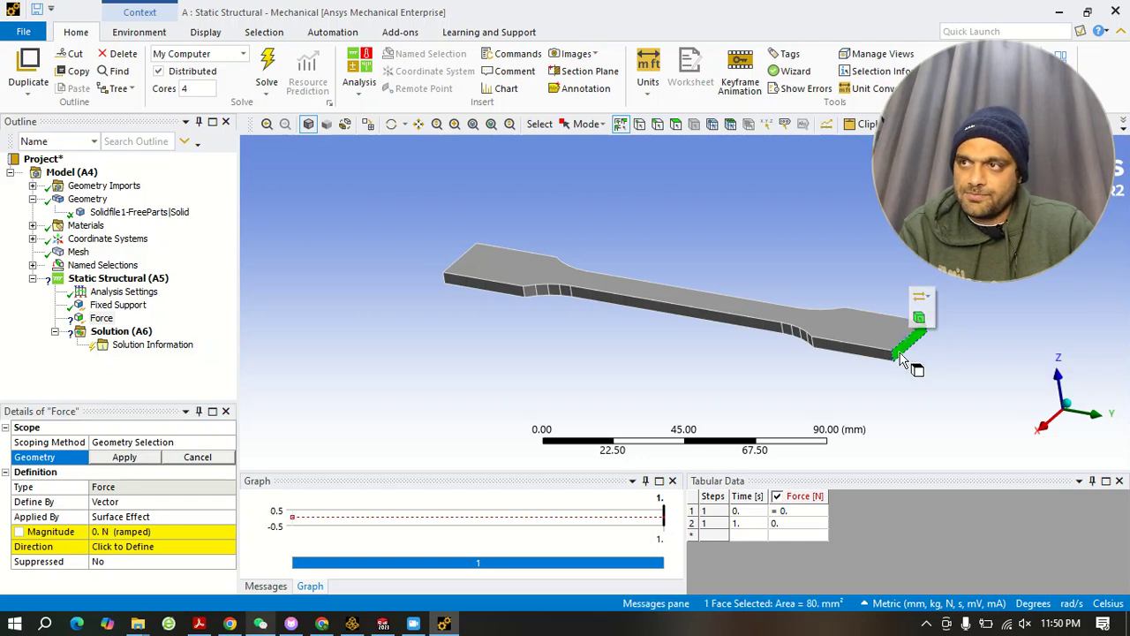
pyautogui.click(125, 457)
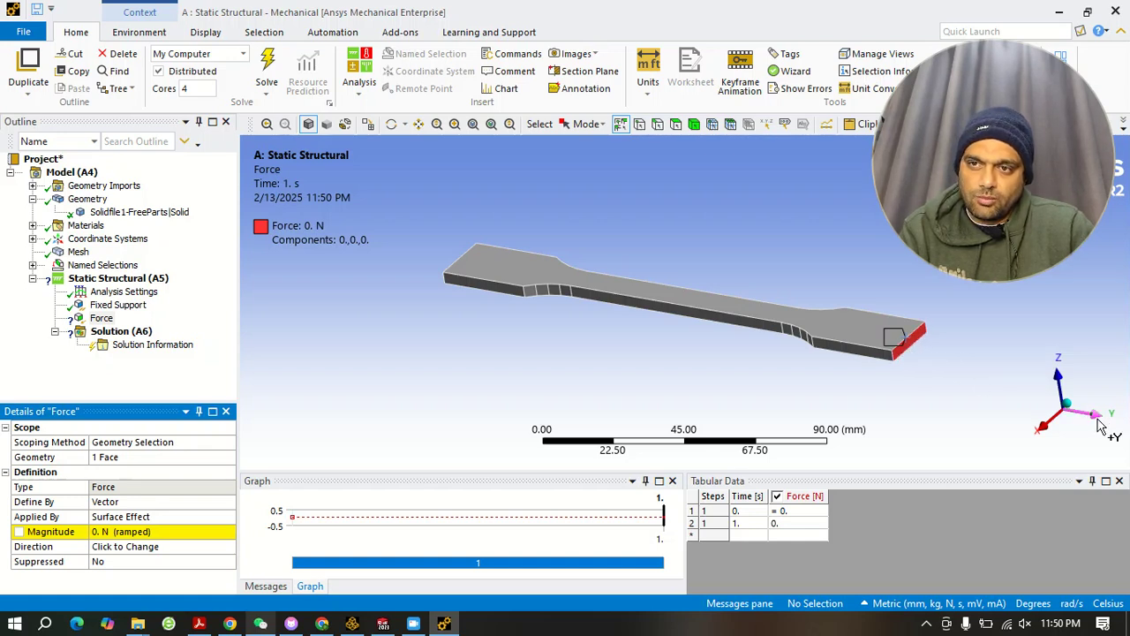
# Set the force's magnitude to 10000 N.
pyautogui.click(170, 533)
pyautogui.write('100')
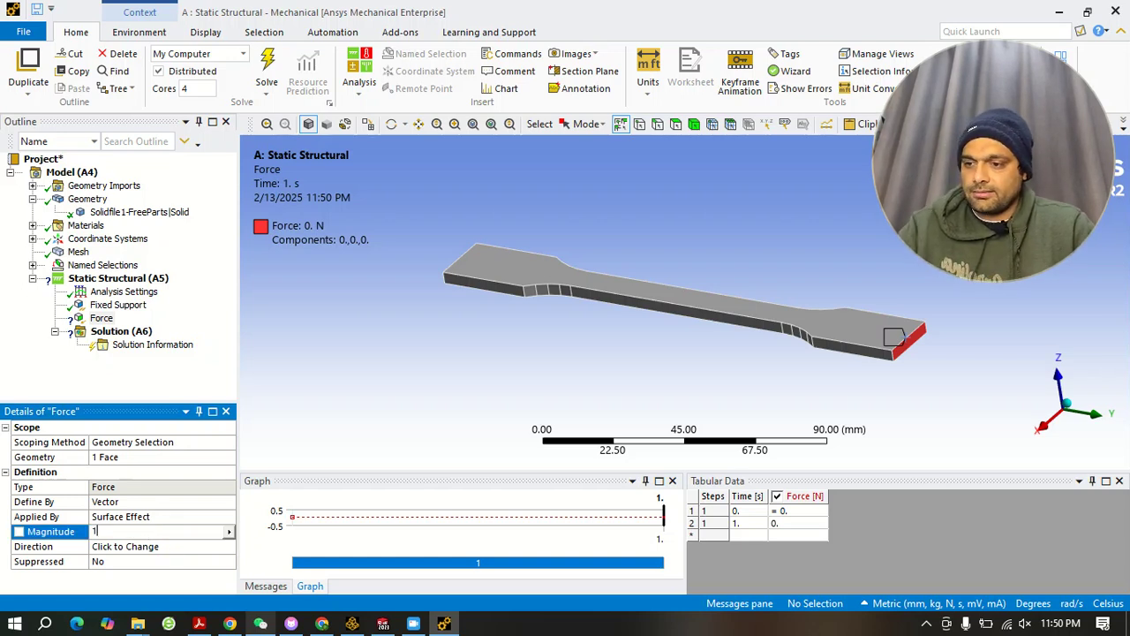
pyautogui.write('00')
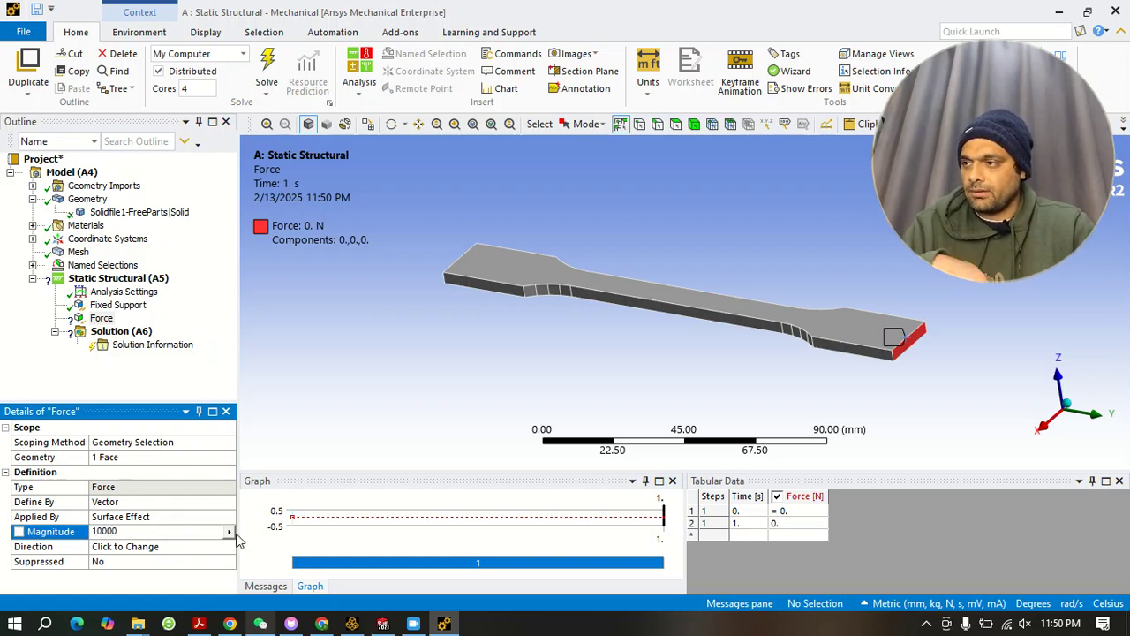
pyautogui.press('Return')
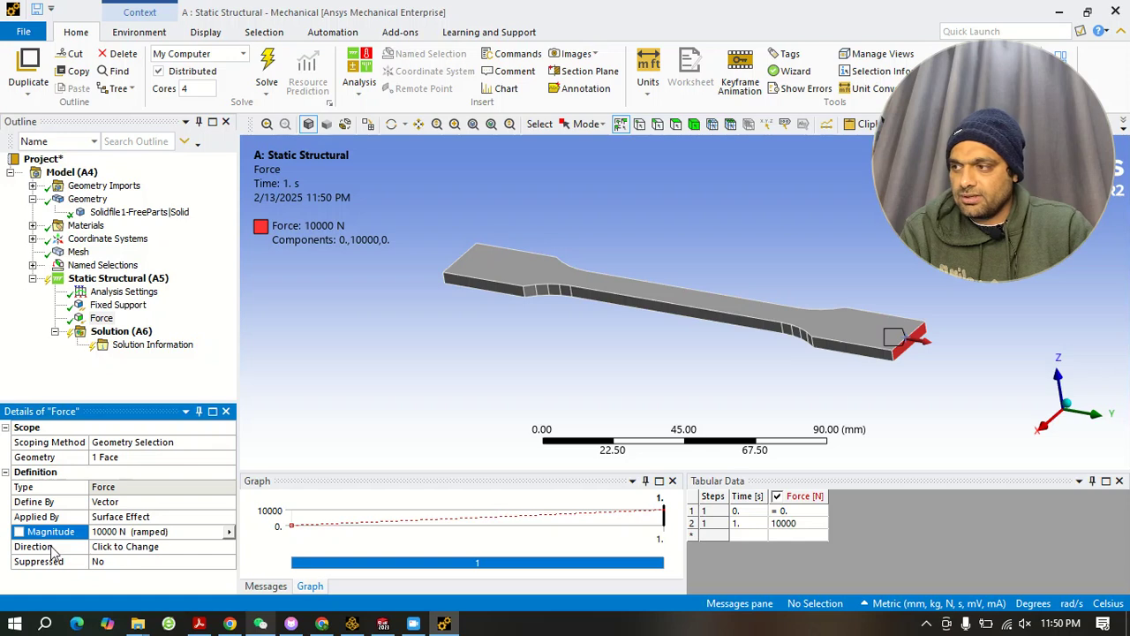
# Try reversing the force's direction to negative Y and flip it back to positive Y.
pyautogui.click(134, 547)
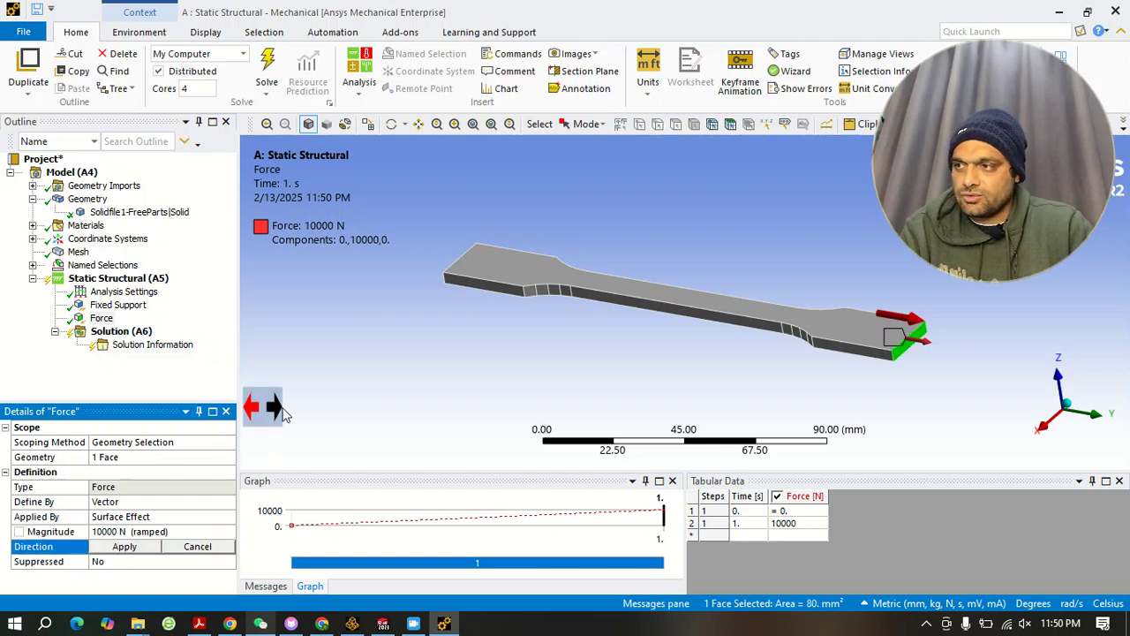
pyautogui.click(274, 409)
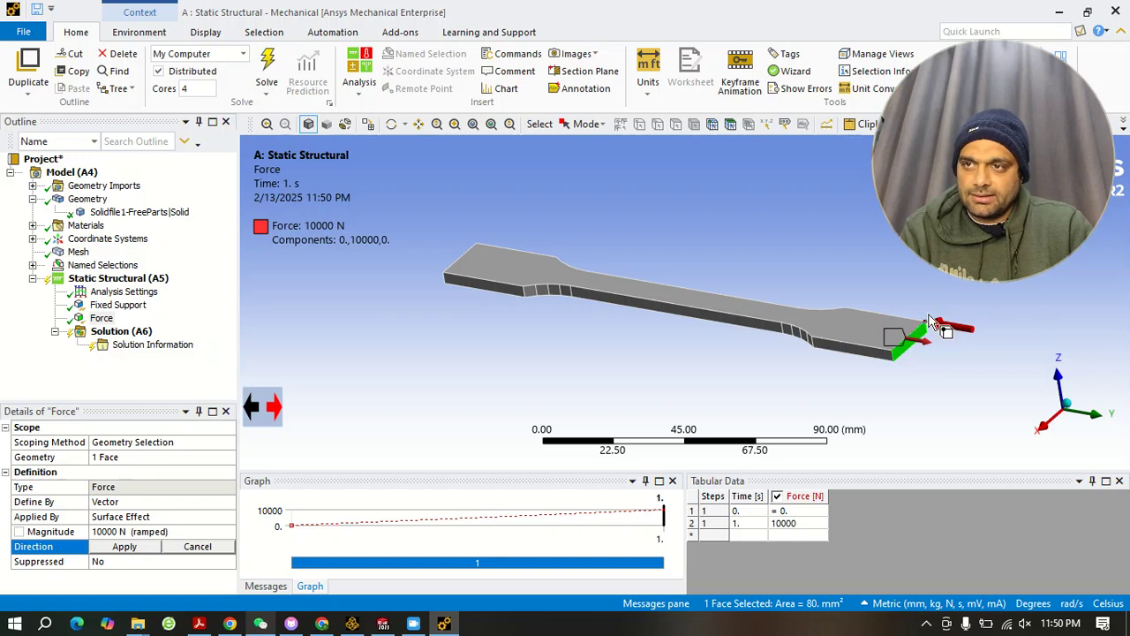
pyautogui.click(124, 546)
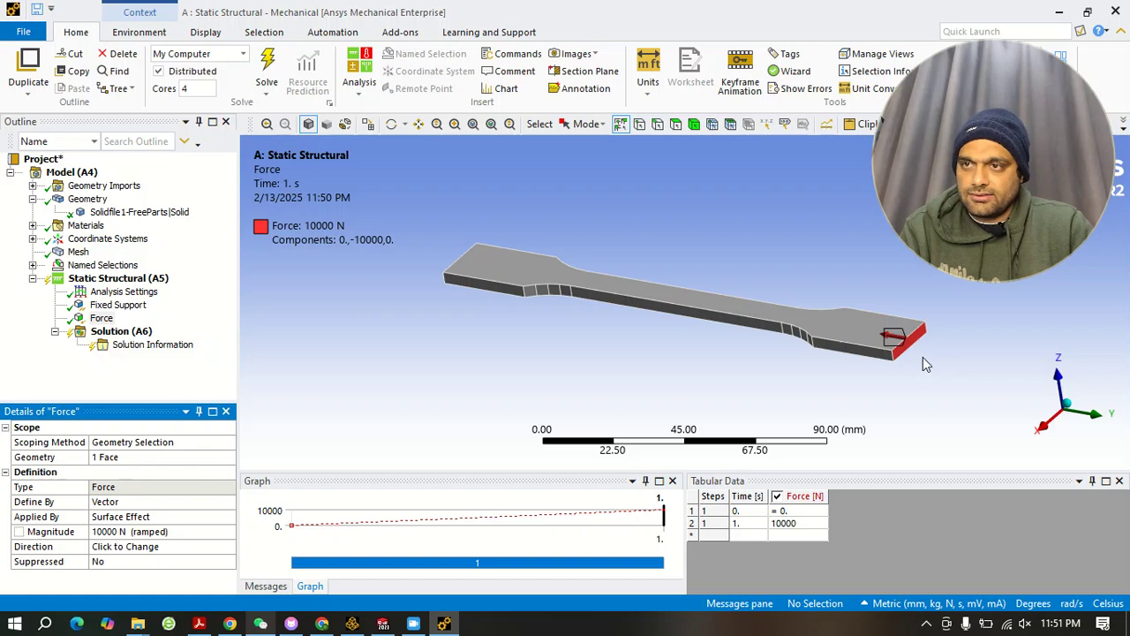
pyautogui.click(124, 546)
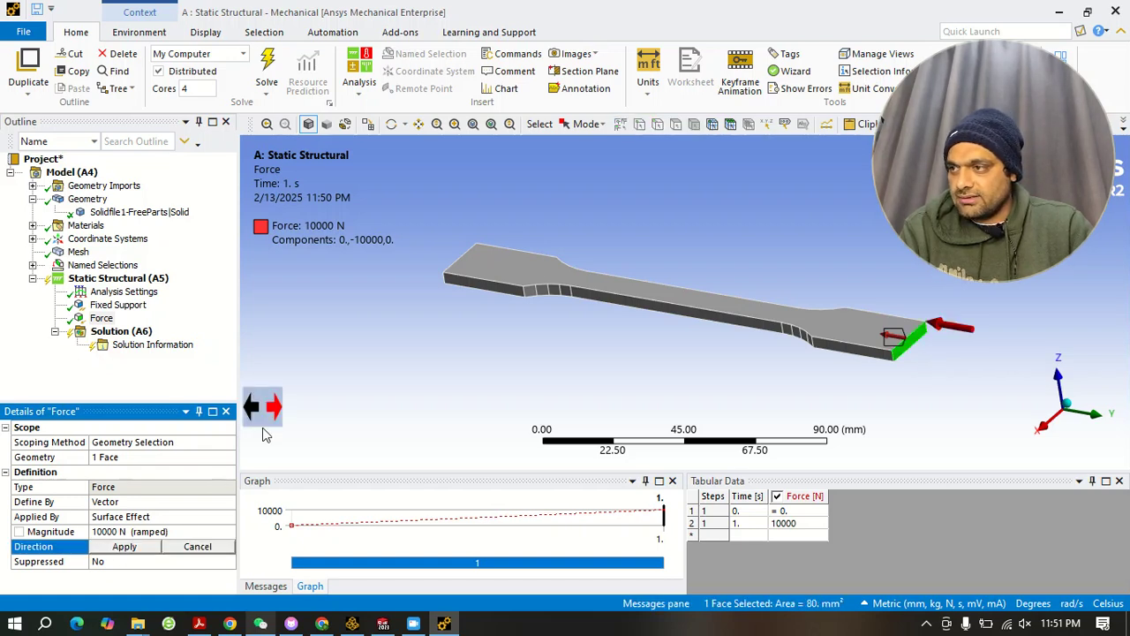
pyautogui.click(274, 408)
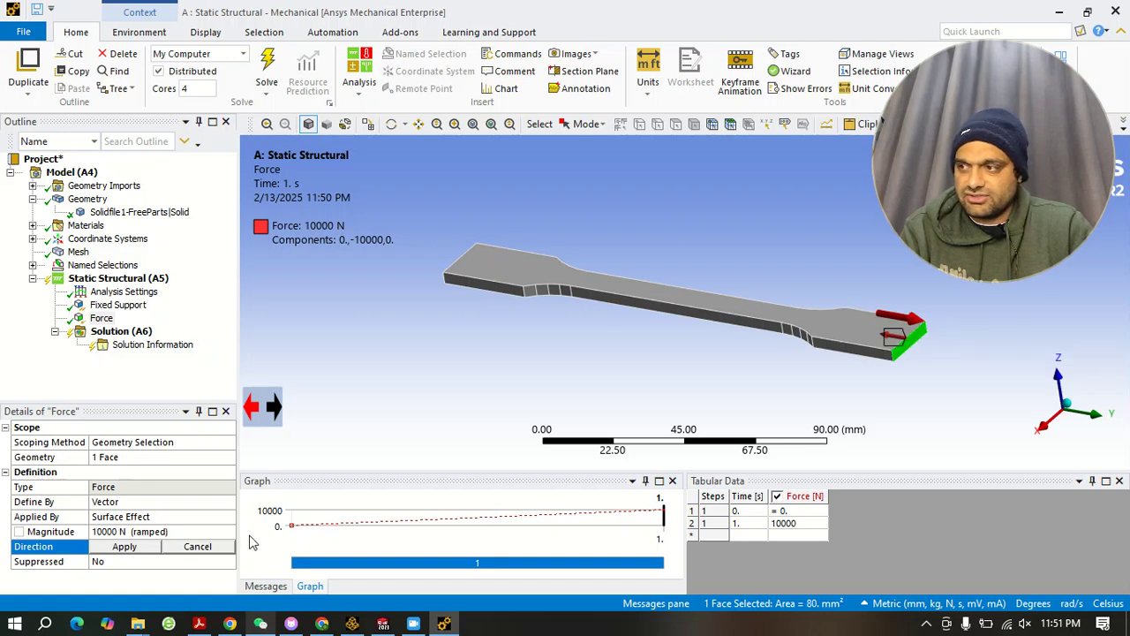
pyautogui.click(126, 547)
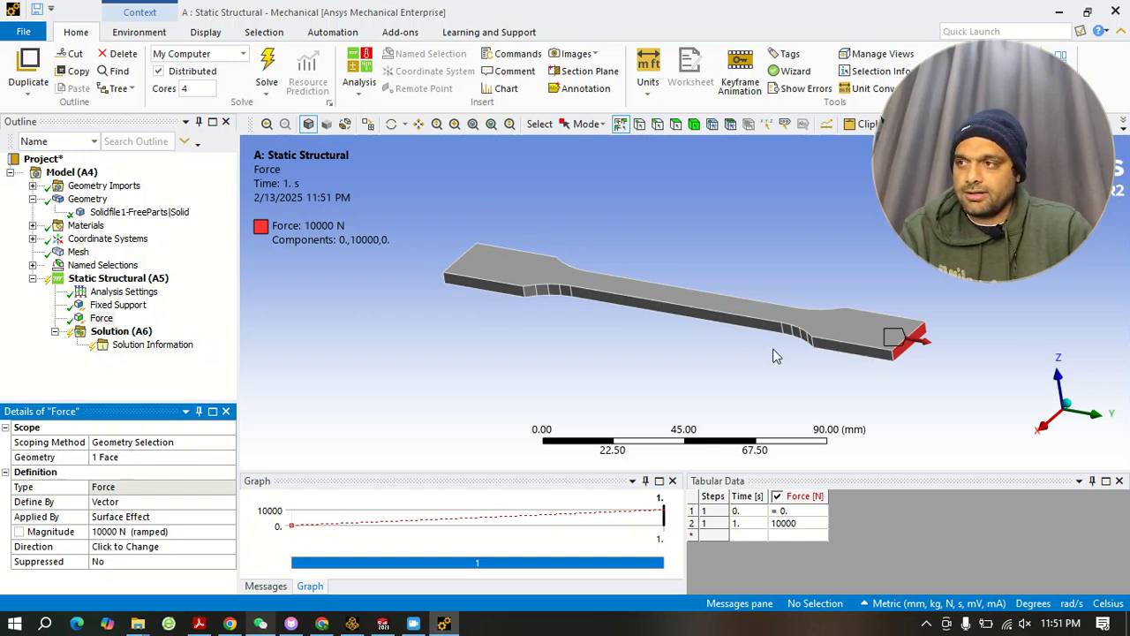
# Add Total Deformation and Equivalent (von-Mises) strain results to the solution.
pyautogui.click(124, 334)
pyautogui.rightClick(123, 334)
pyautogui.moveTo(168, 341)
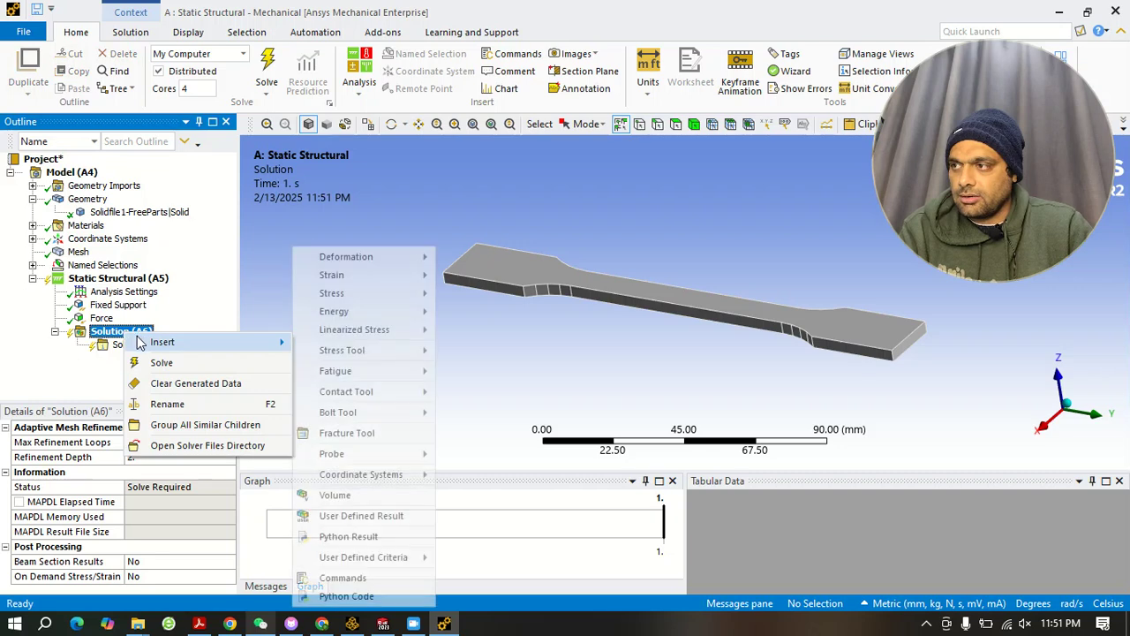
pyautogui.moveTo(324, 270)
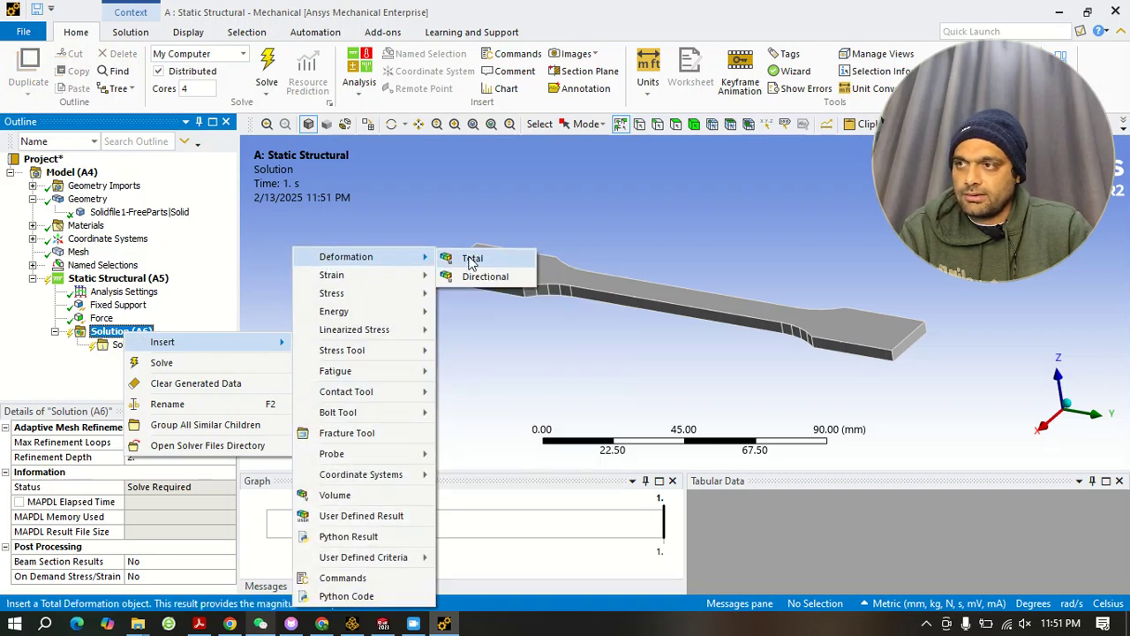
pyautogui.click(468, 257)
pyautogui.rightClick(124, 332)
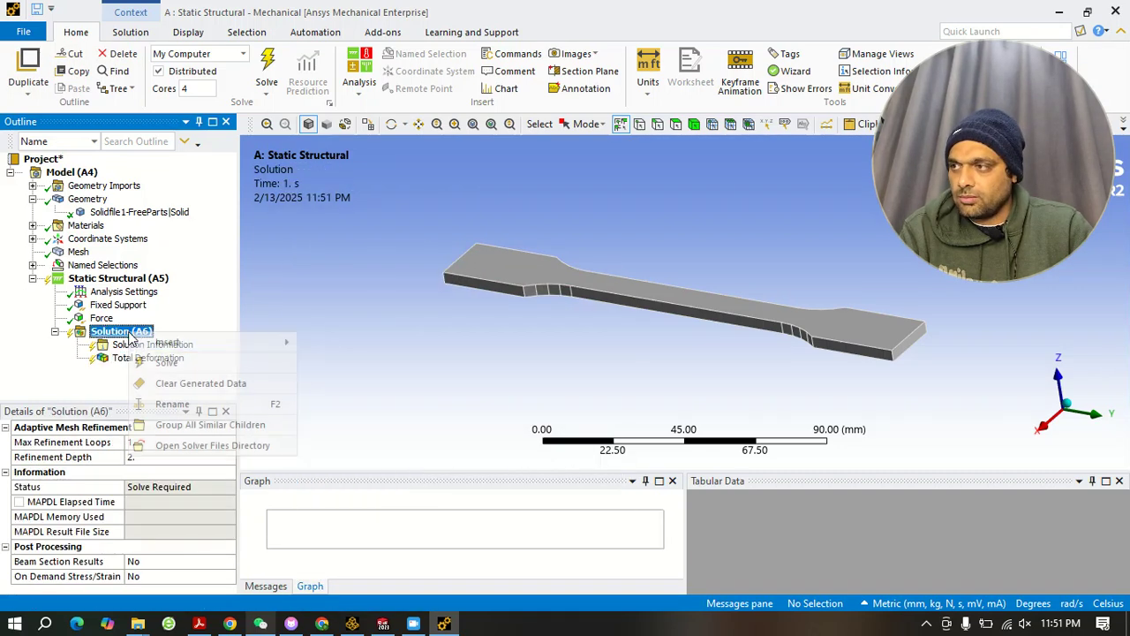
pyautogui.moveTo(168, 342)
pyautogui.moveTo(336, 274)
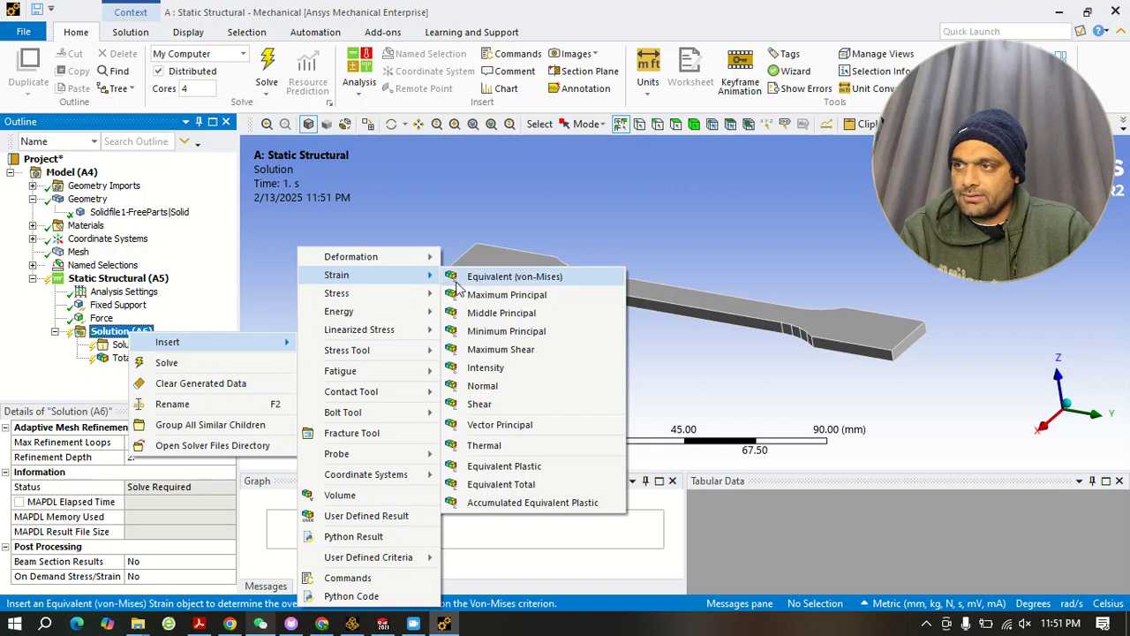
pyautogui.click(487, 274)
# Add an Equivalent (von-Mises) stress result and a Max Equivalent Stress stress tool with its safety factor to the solution.
pyautogui.rightClick(123, 332)
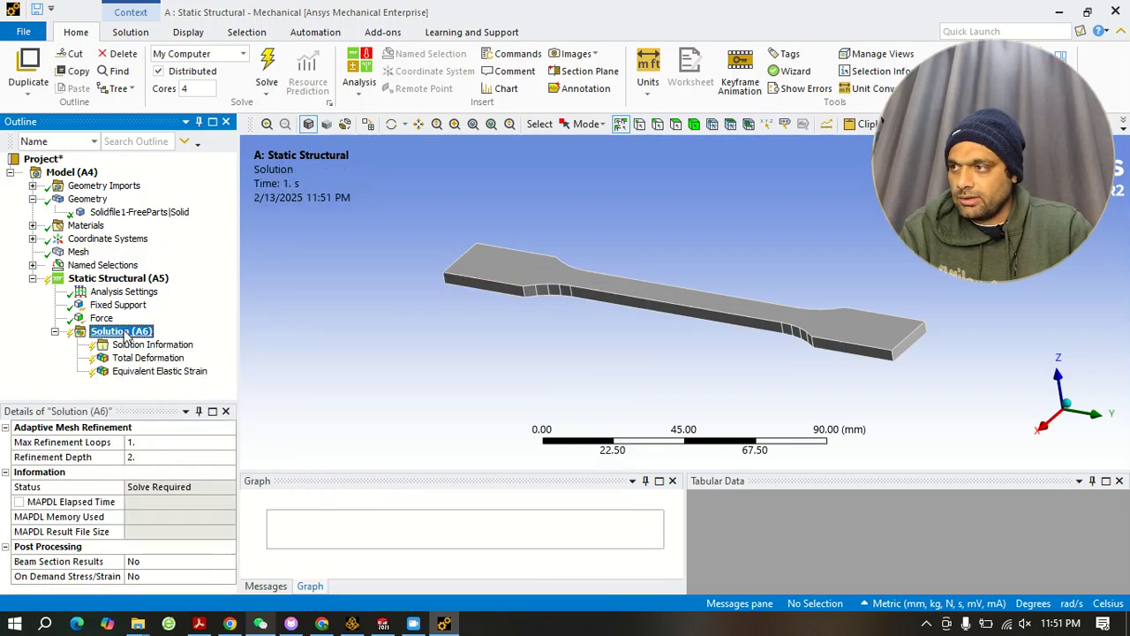
pyautogui.moveTo(221, 343)
pyautogui.moveTo(307, 302)
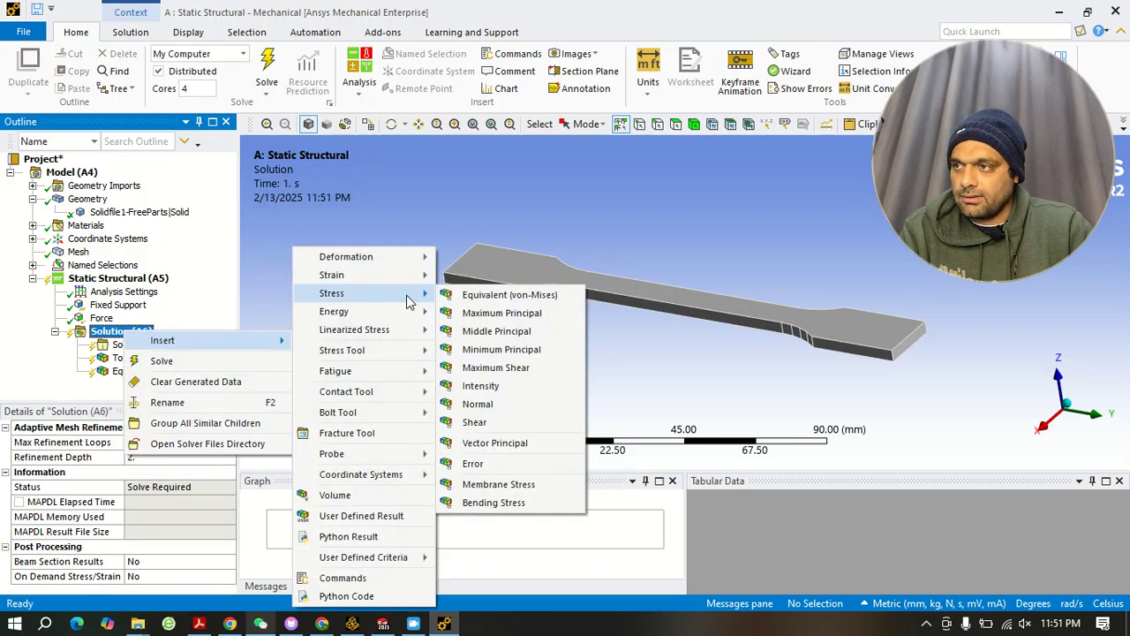
pyautogui.click(487, 295)
pyautogui.rightClick(121, 332)
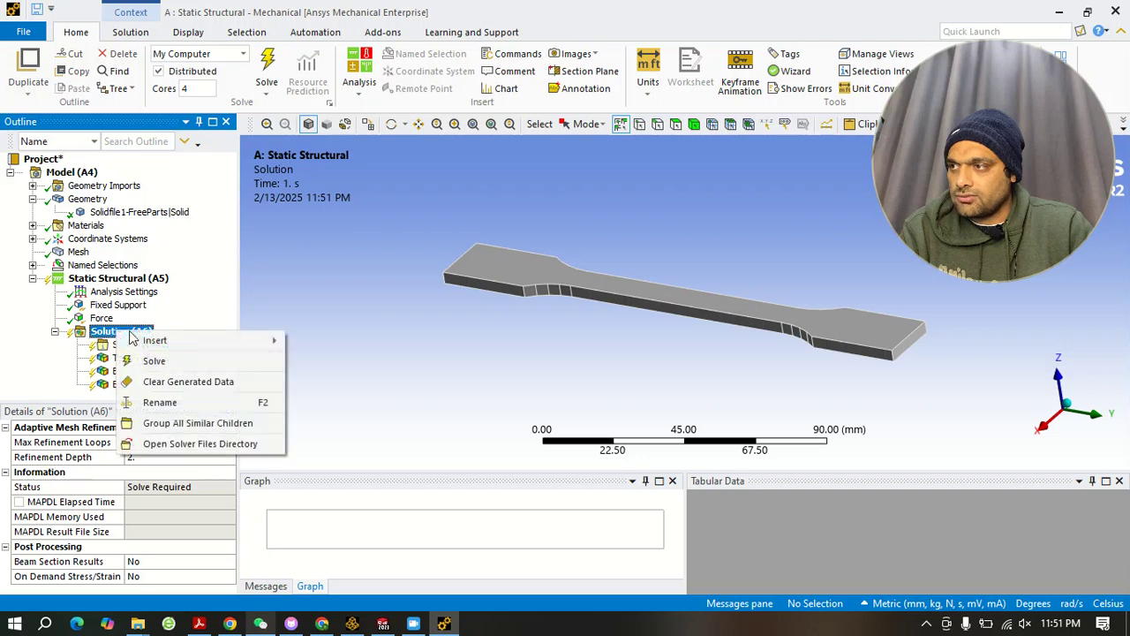
pyautogui.moveTo(221, 341)
pyautogui.moveTo(353, 357)
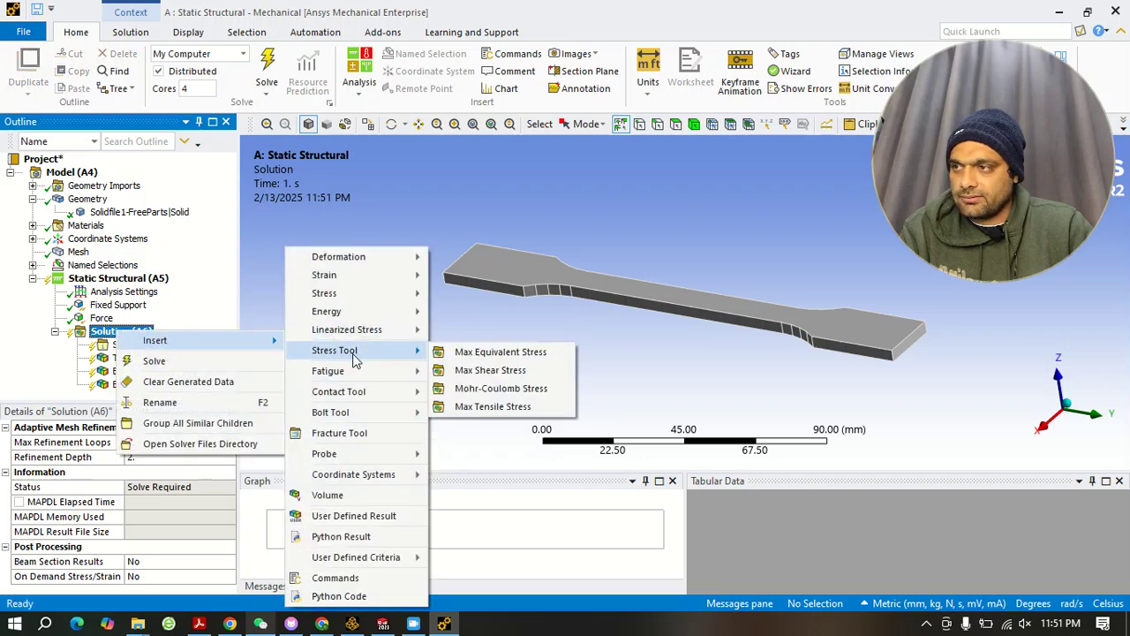
pyautogui.click(491, 354)
pyautogui.click(78, 384)
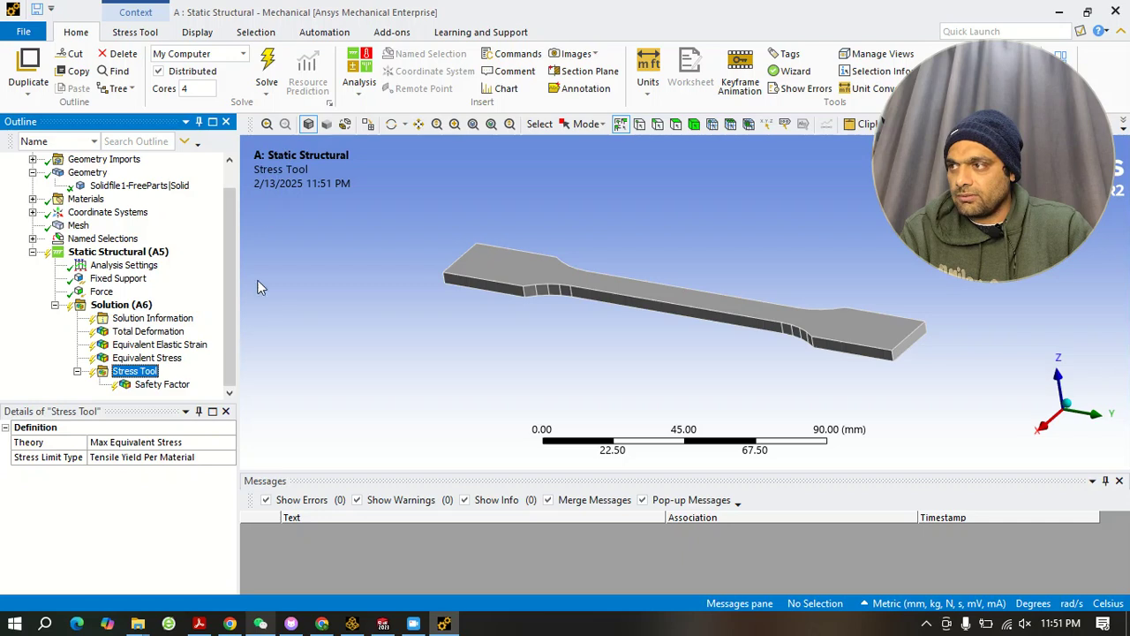
# Solve the static structural analysis.
pyautogui.click(267, 67)
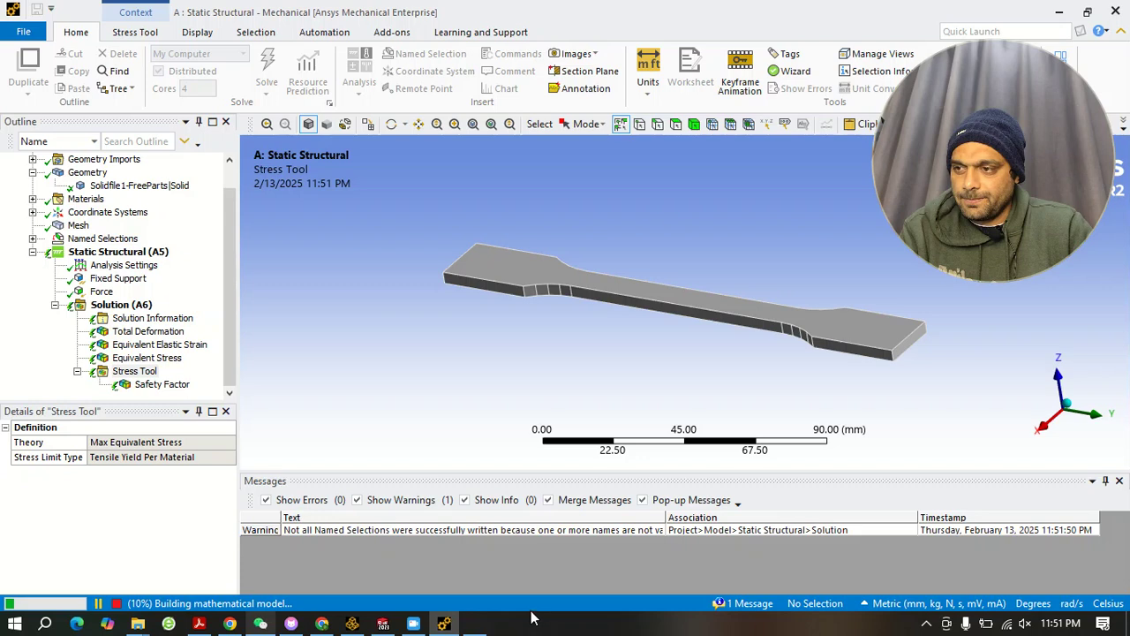
pyautogui.scroll(3, 643, 341)
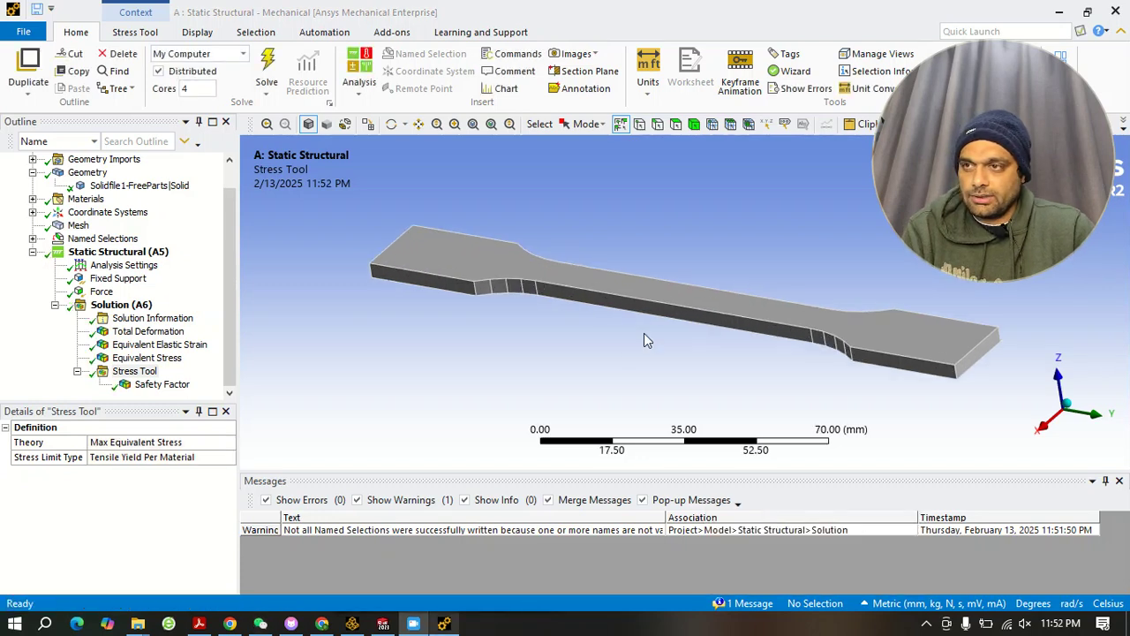
pyautogui.moveTo(644, 333); pyautogui.dragTo(663, 368, button='middle')
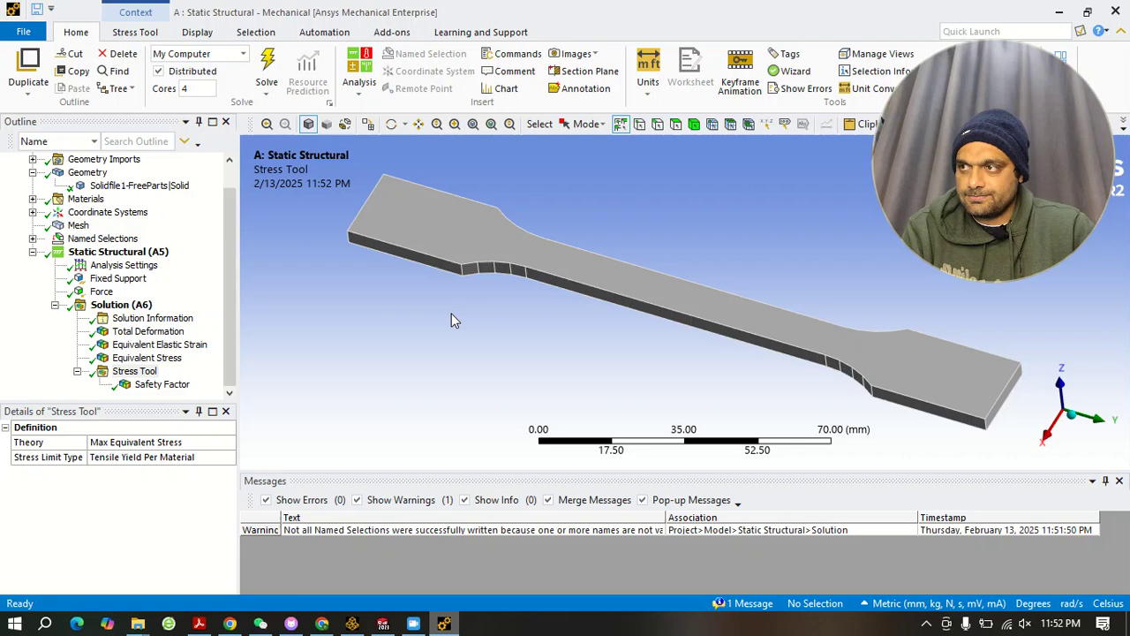
# Examine the specimen's total deformation, equivalent elastic strain, equivalent stress and safety factor plots.
pyautogui.click(145, 333)
pyautogui.moveTo(757, 298); pyautogui.dragTo(697, 285)
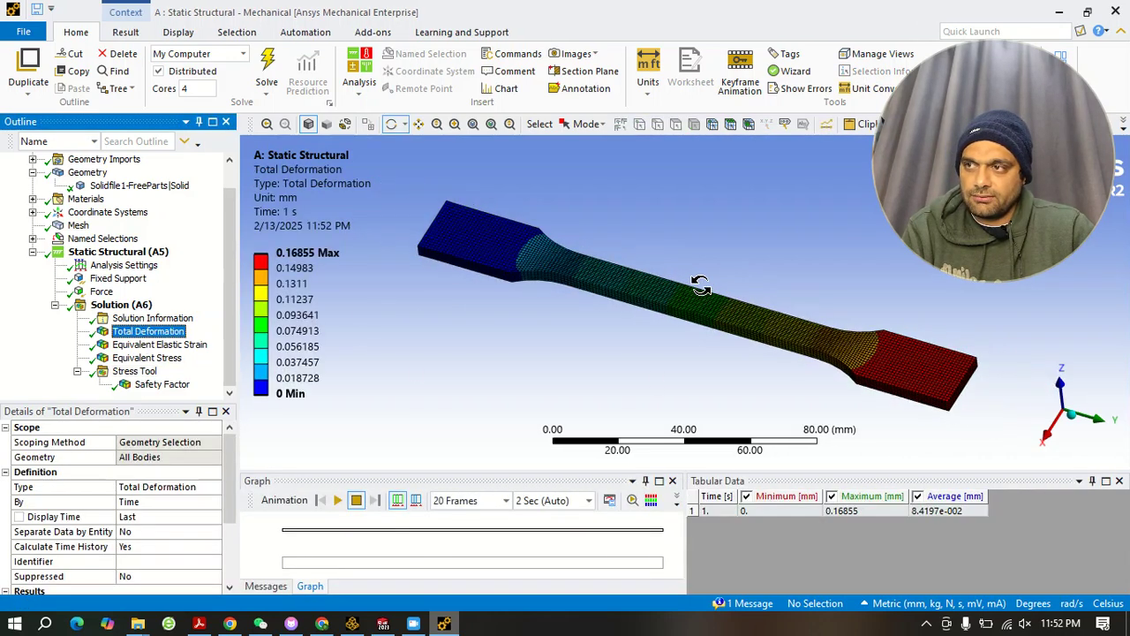
pyautogui.scroll(-1, 700, 285)
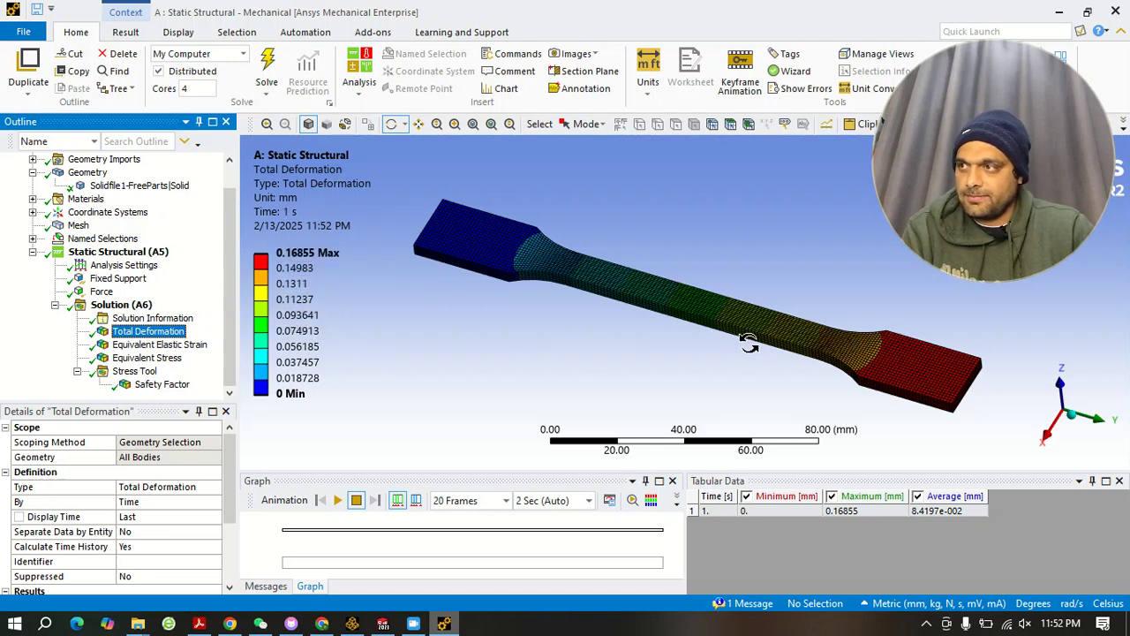
pyautogui.click(176, 346)
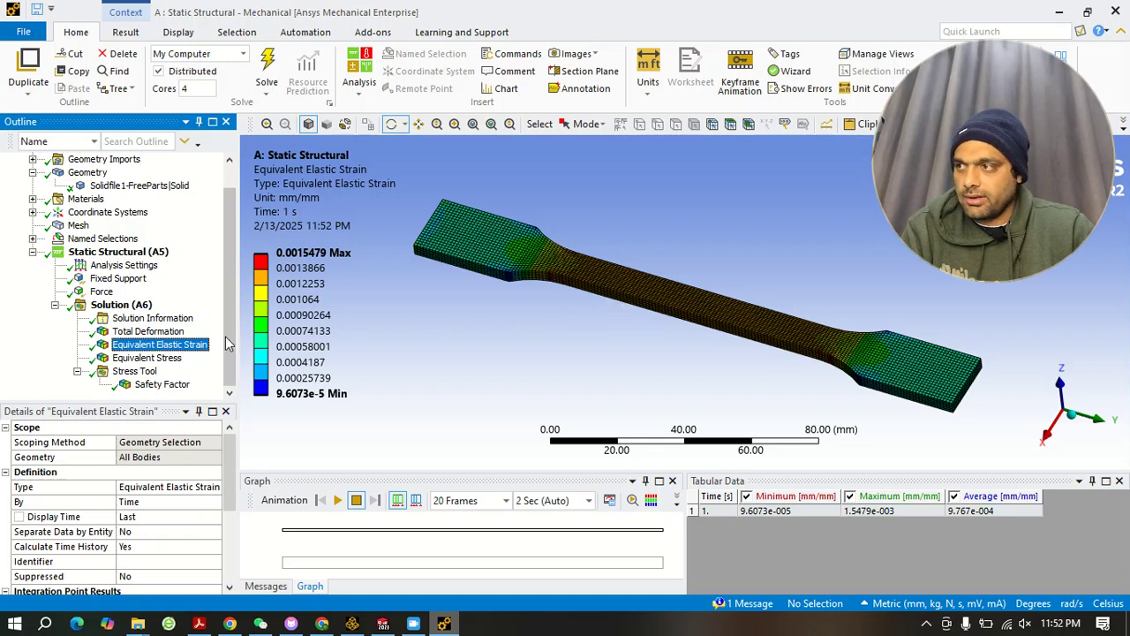
pyautogui.click(148, 358)
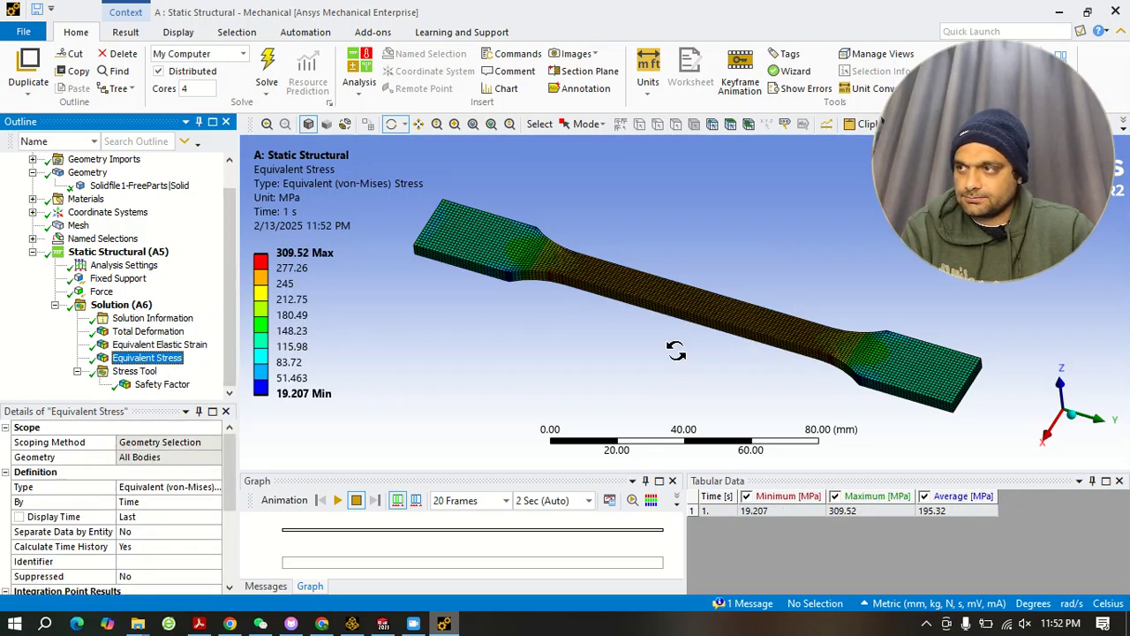
pyautogui.click(161, 384)
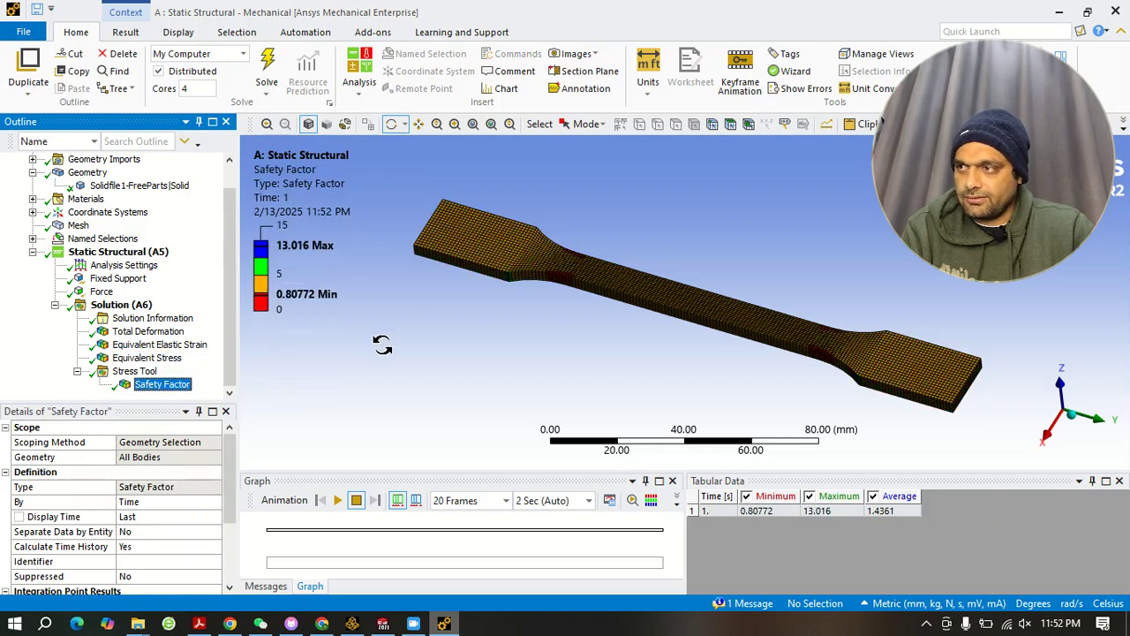
pyautogui.click(294, 293)
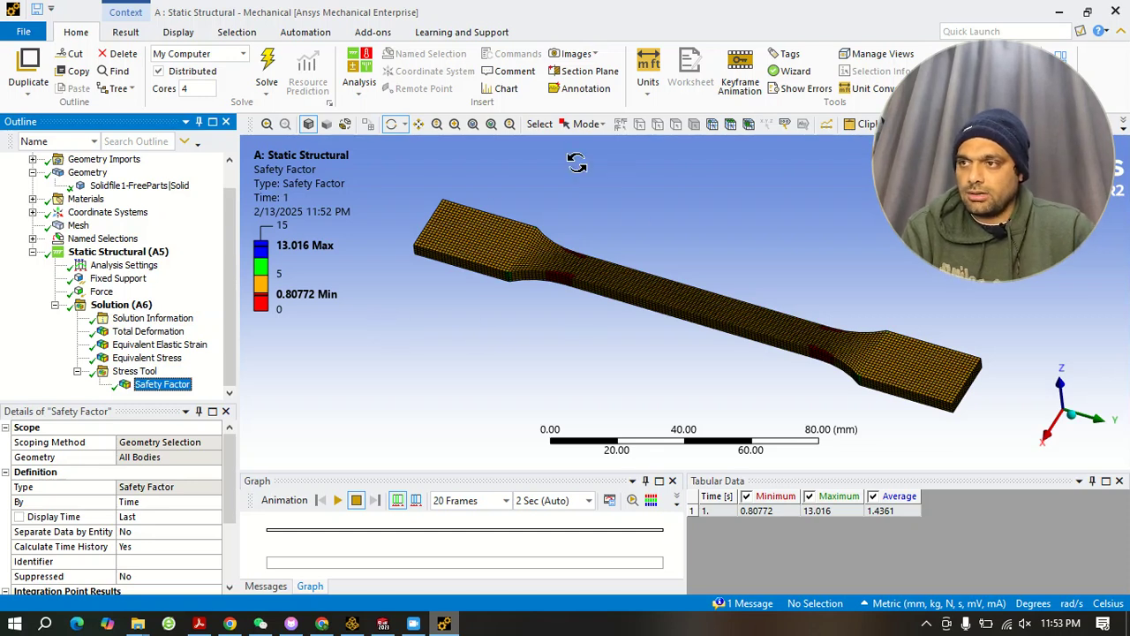
pyautogui.scroll(-2, 569, 346)
pyautogui.scroll(1, 568, 347)
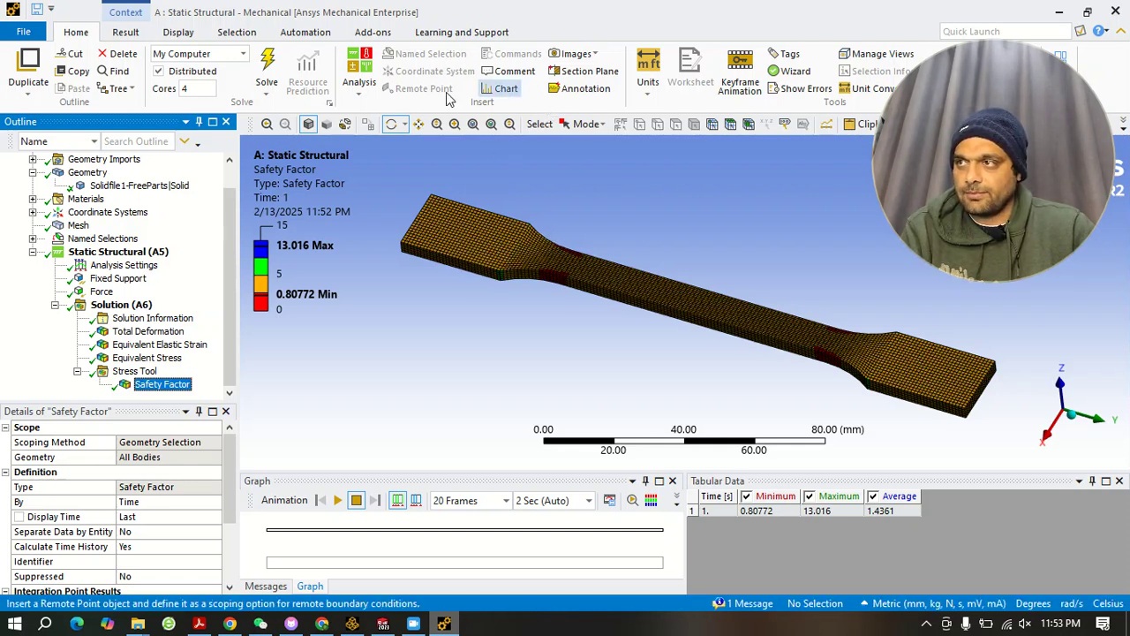
# Set the safety factor plot's edge display to No WireFrame to hide the mesh lines.
pyautogui.click(125, 36)
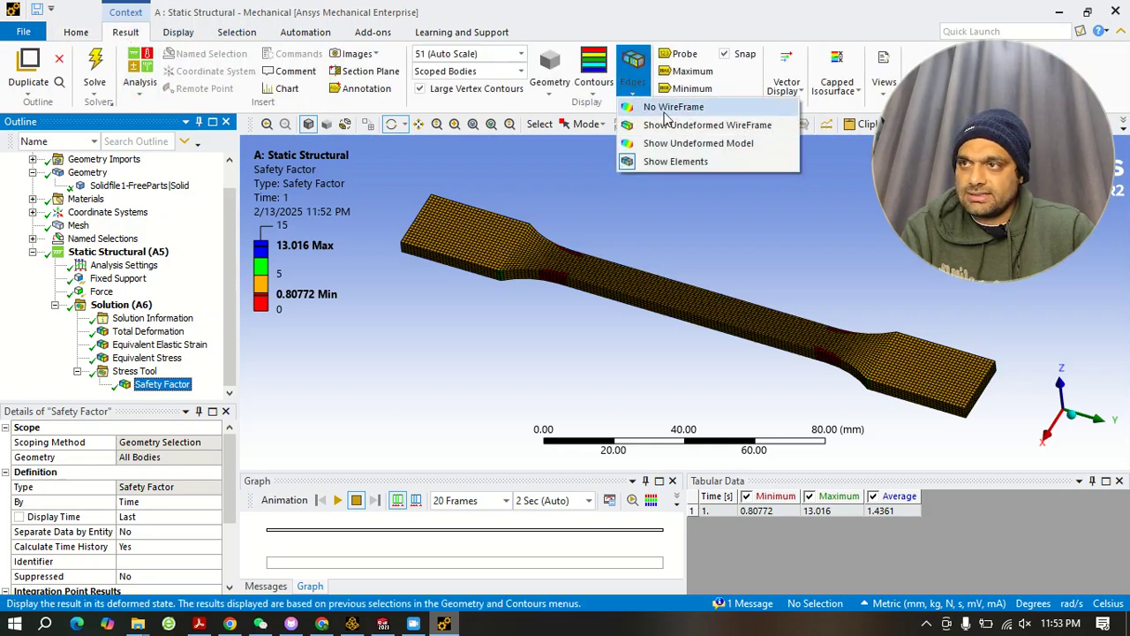
pyautogui.click(682, 113)
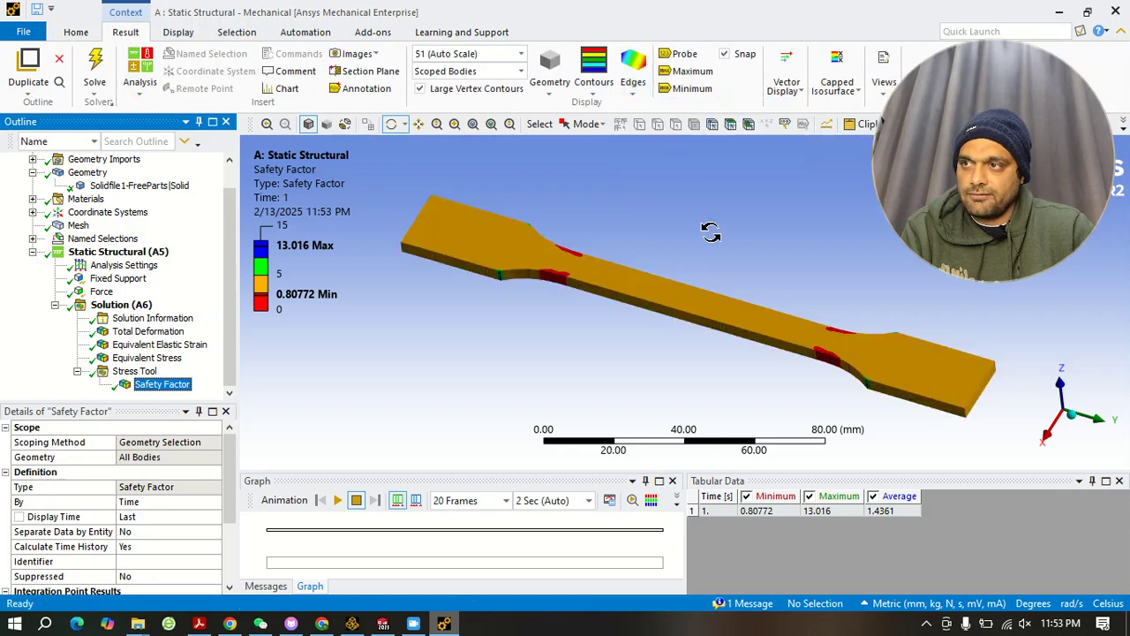
pyautogui.moveTo(668, 235); pyautogui.dragTo(721, 238)
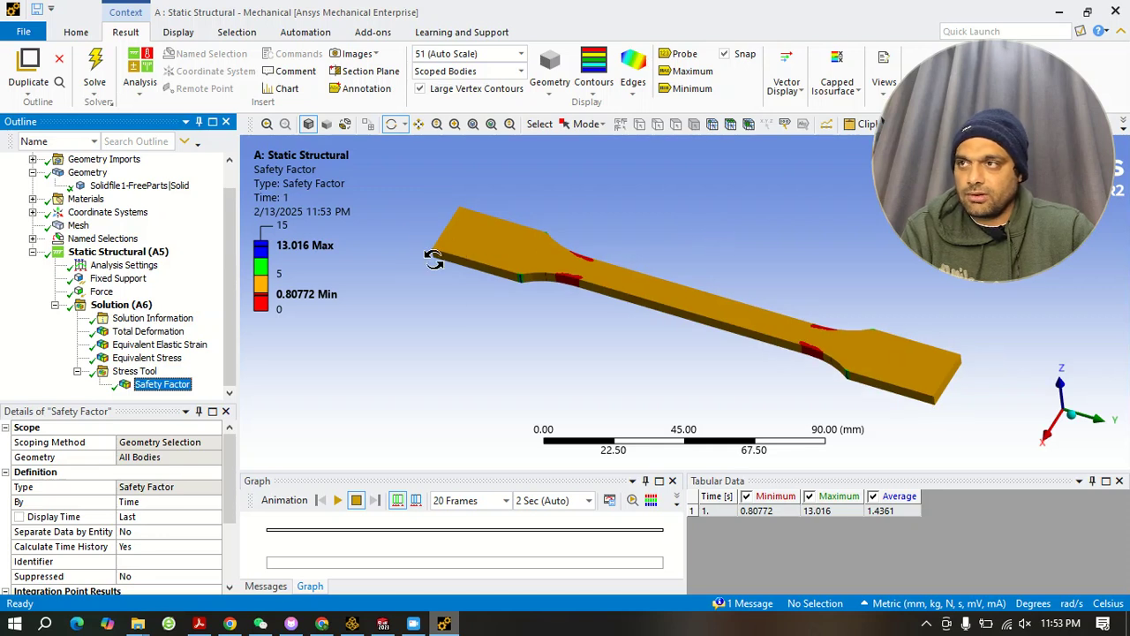
pyautogui.scroll(2, 526, 275)
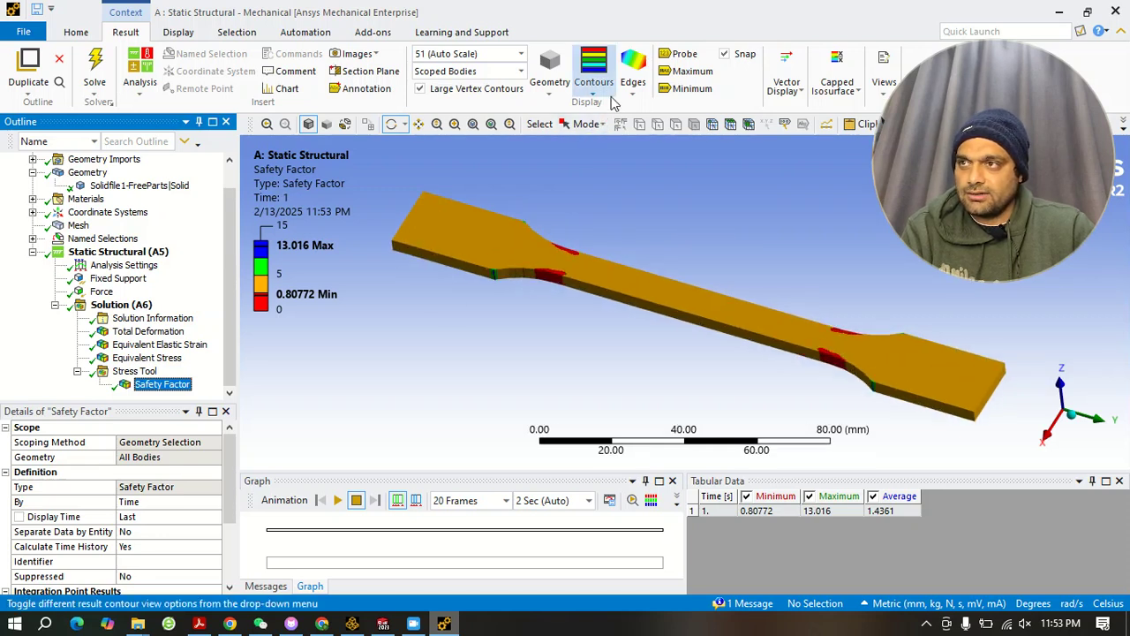
# Review the equivalent stress, equivalent elastic strain and total deformation plots of the specimen.
pyautogui.click(152, 357)
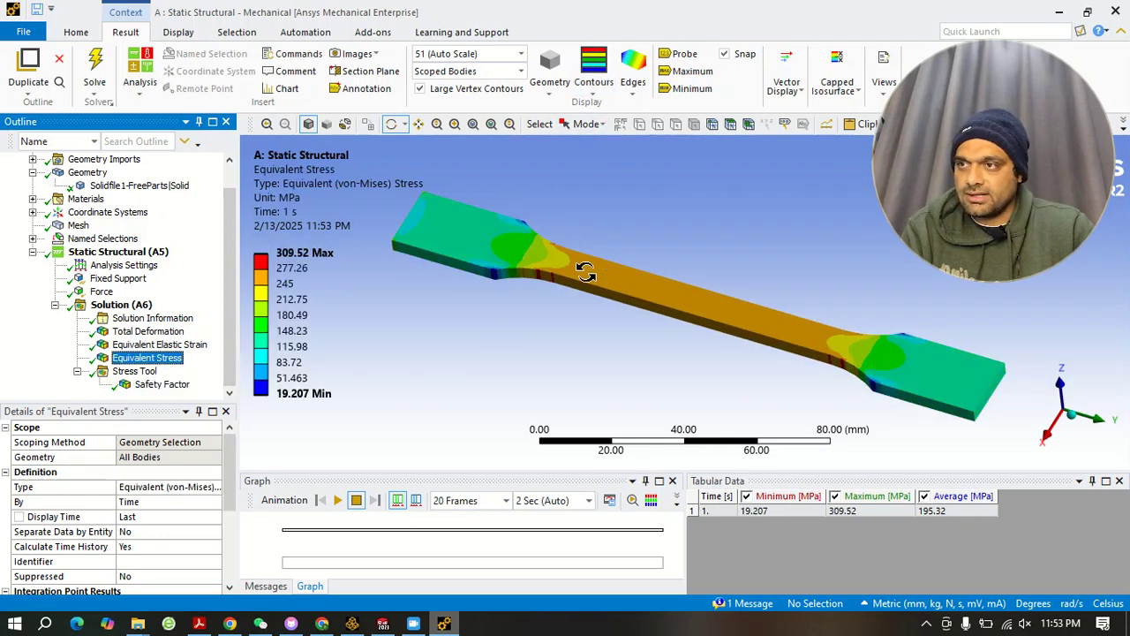
pyautogui.click(140, 346)
pyautogui.click(147, 332)
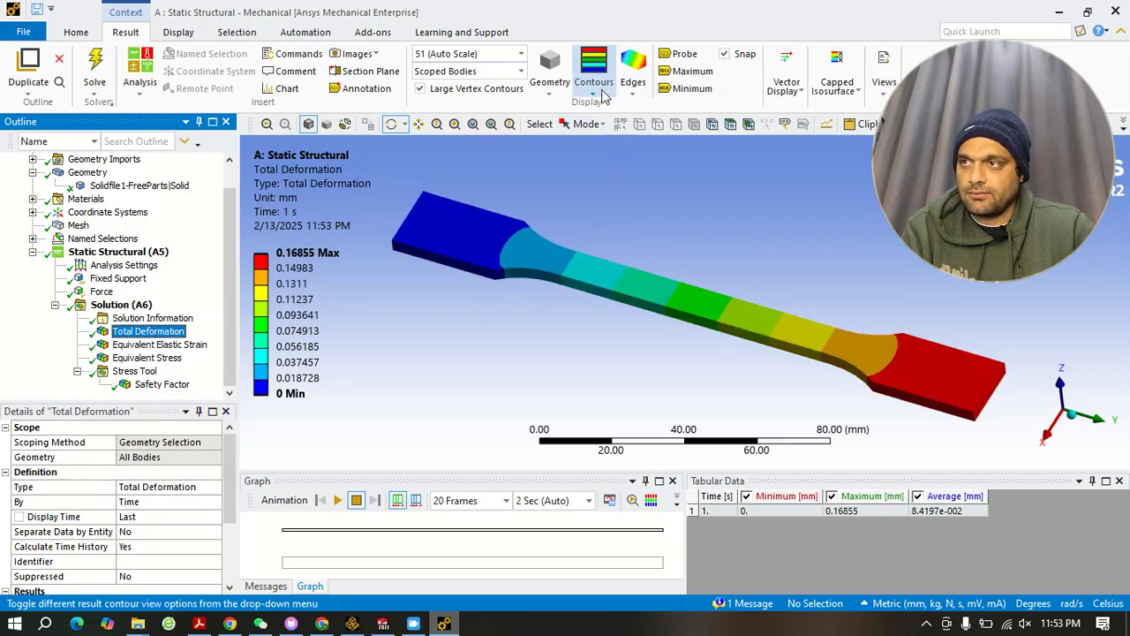
# Compare the Show Undeformed WireFrame and Show Elements edge displays on the total deformation plot, and return to No WireFrame.
pyautogui.click(632, 87)
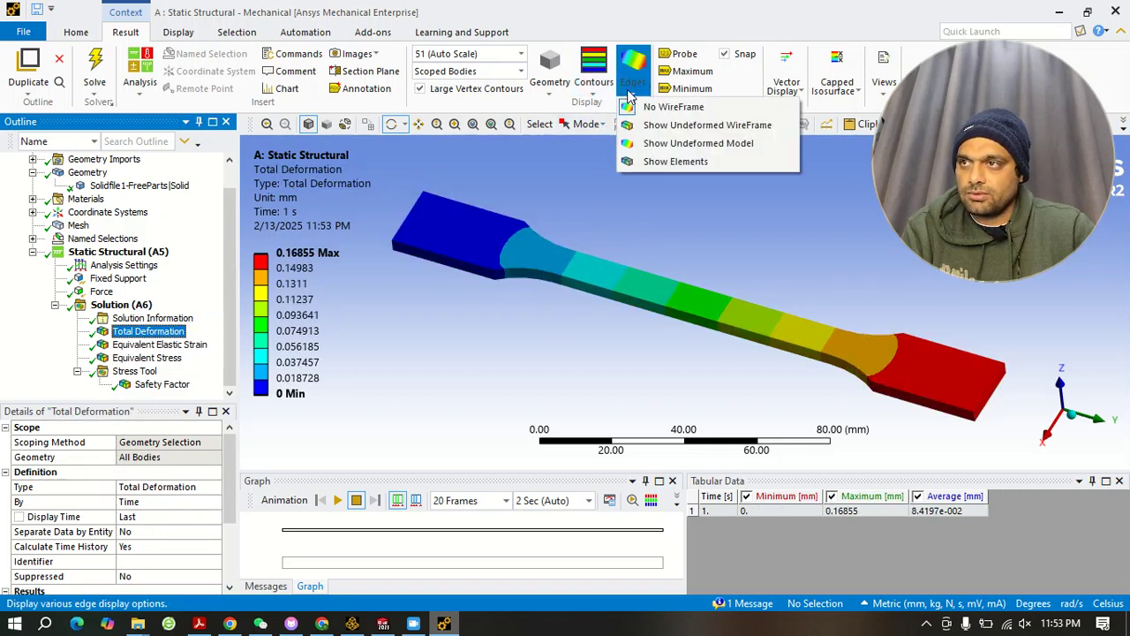
pyautogui.click(666, 129)
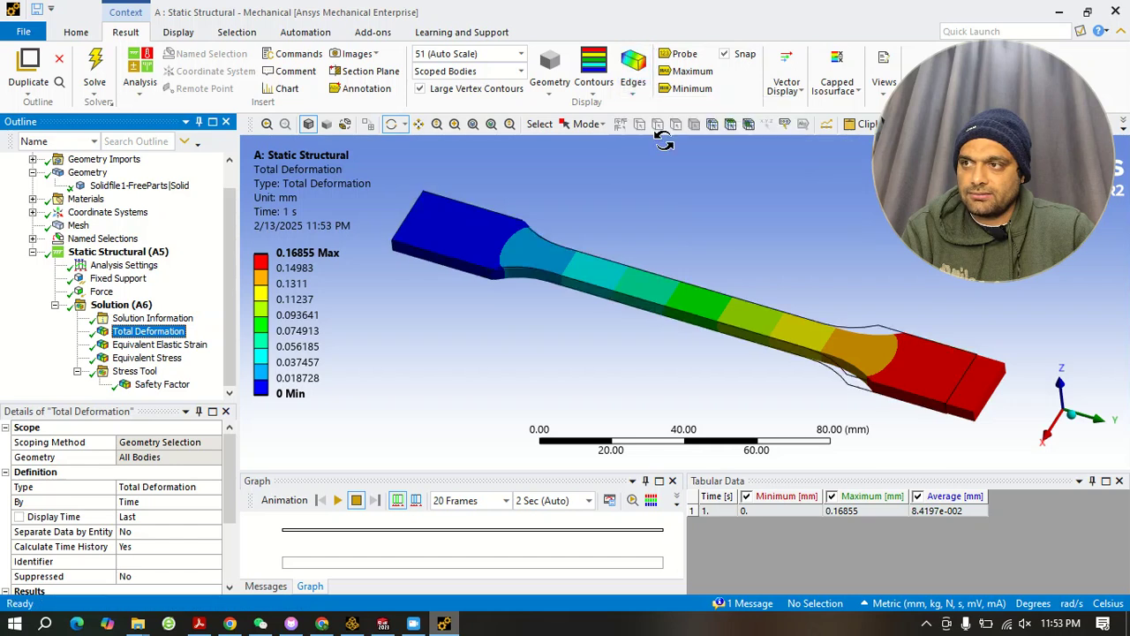
pyautogui.click(633, 95)
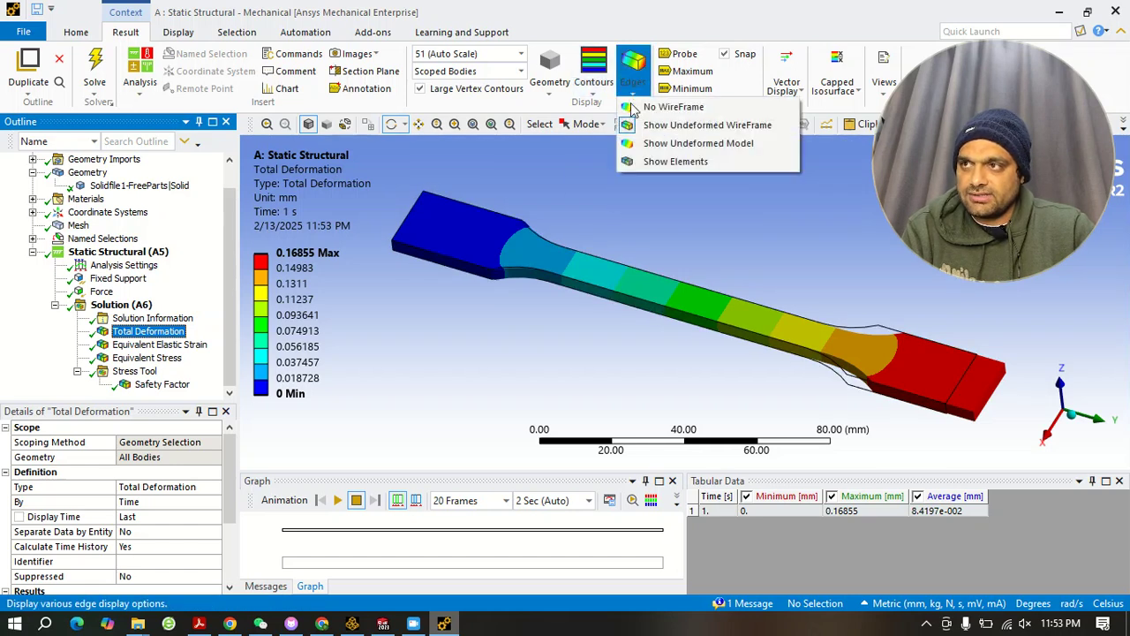
pyautogui.click(667, 163)
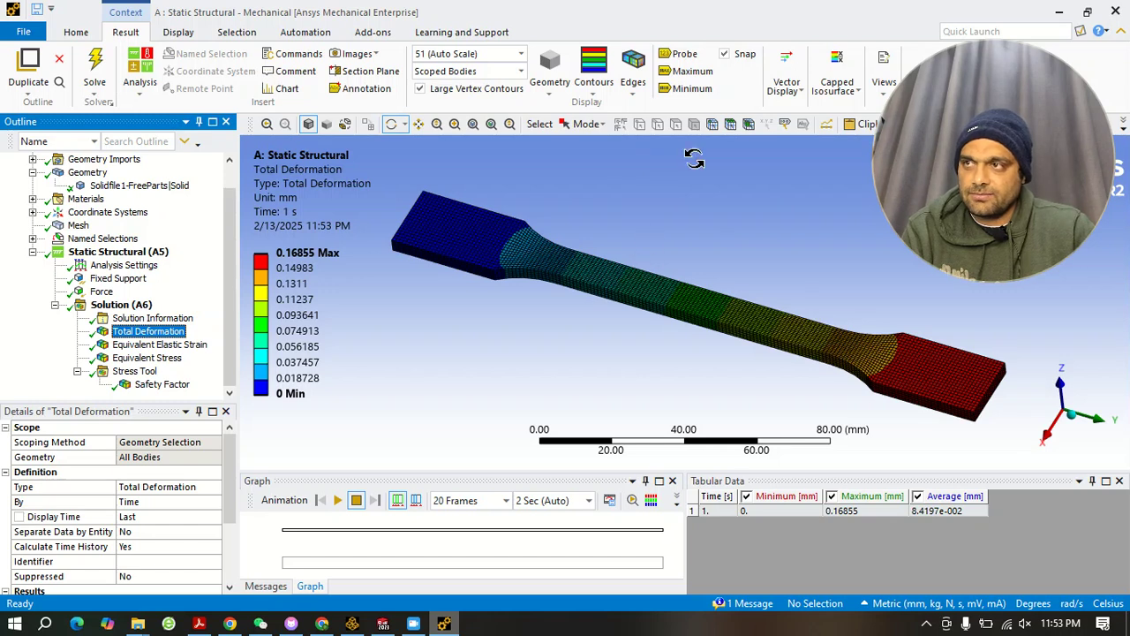
pyautogui.click(634, 93)
pyautogui.click(655, 108)
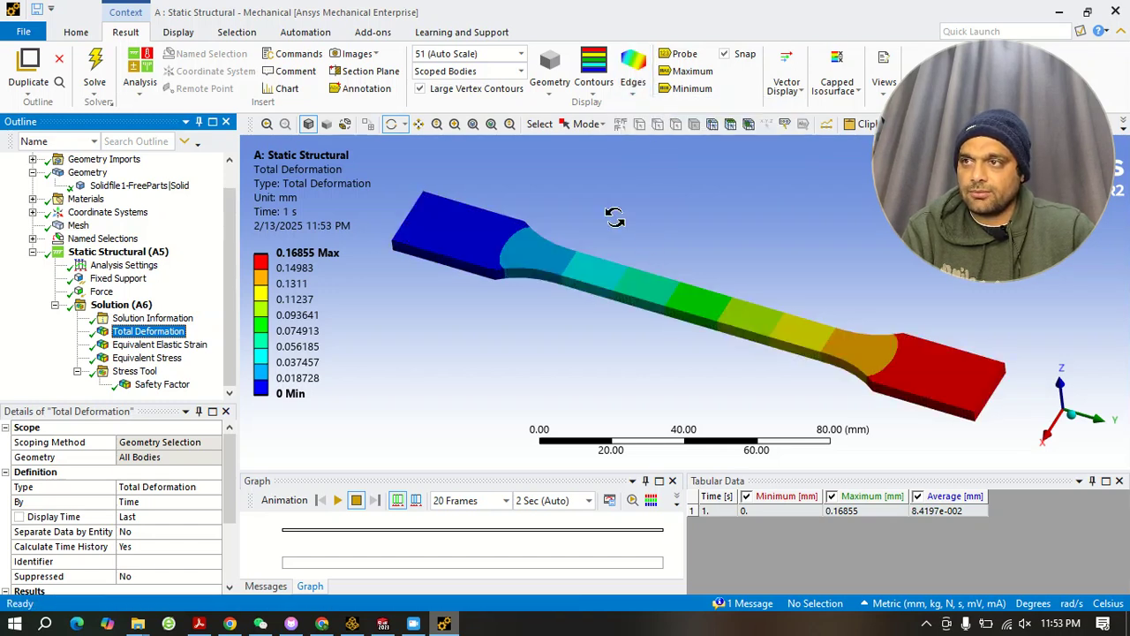
pyautogui.click(601, 91)
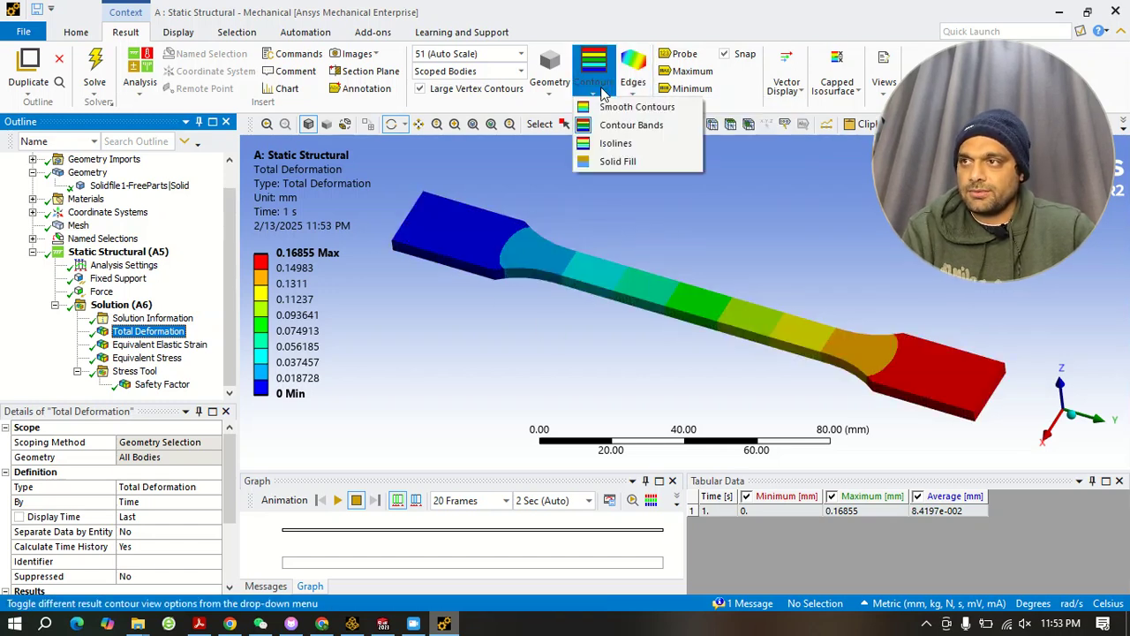
pyautogui.click(697, 238)
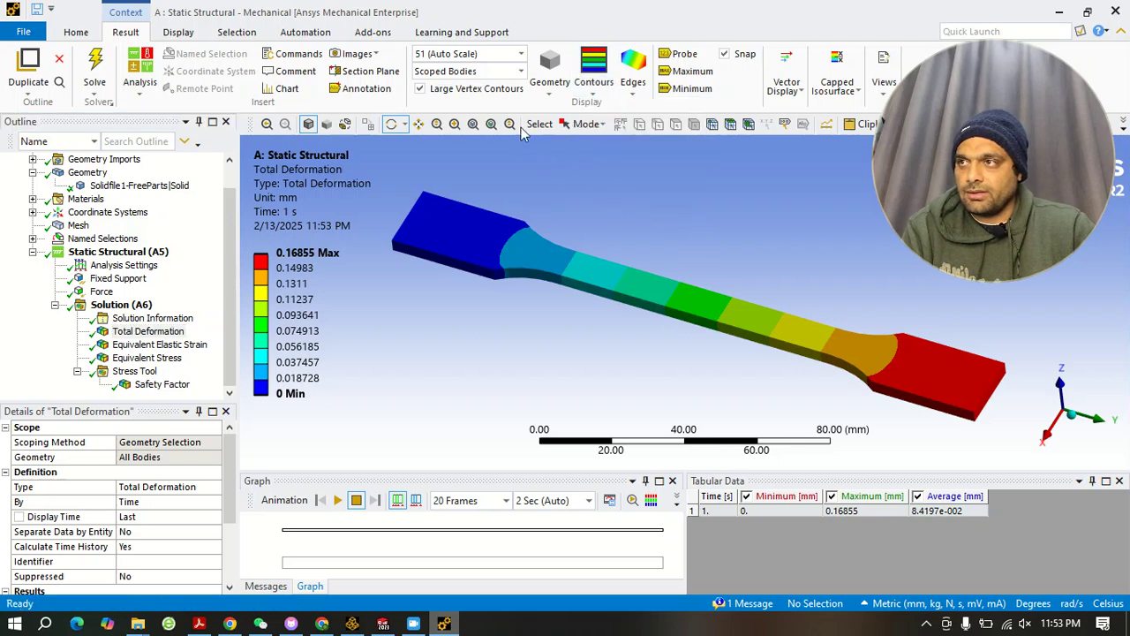
# Set the deformation scale factor of the total deformation plot to 1.0 (True Scale).
pyautogui.click(521, 58)
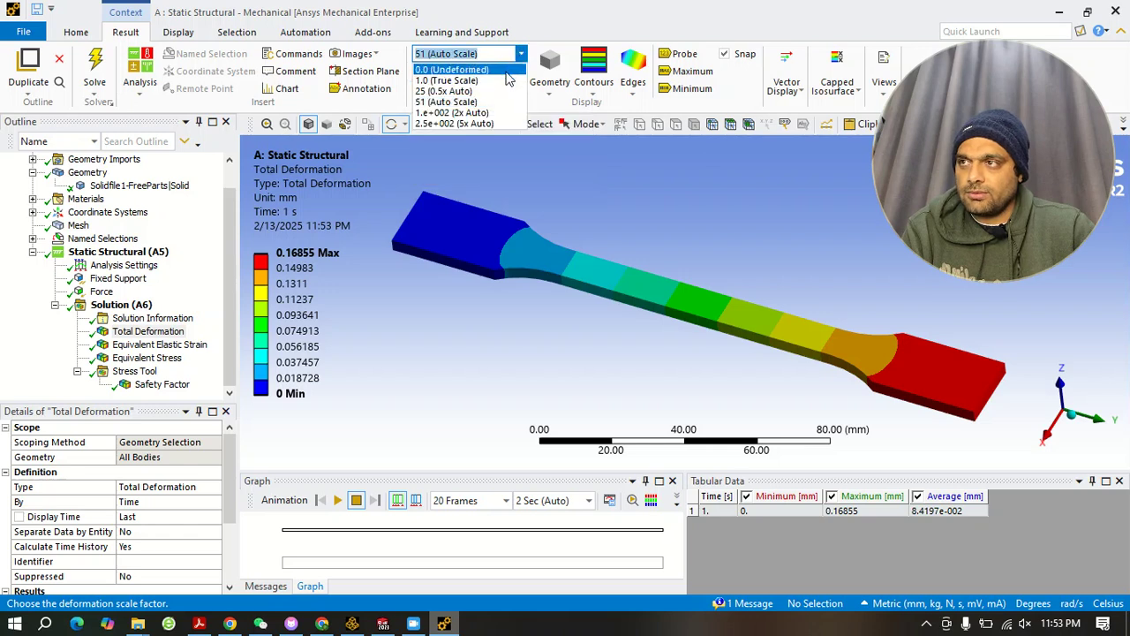
pyautogui.click(470, 87)
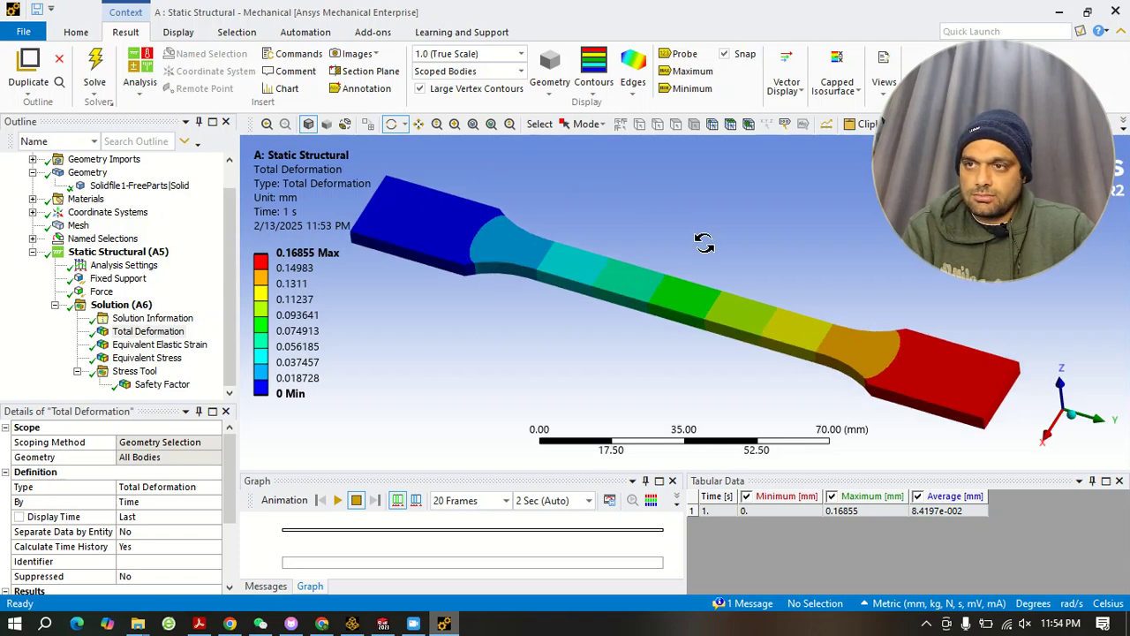
pyautogui.scroll(1, 701, 241)
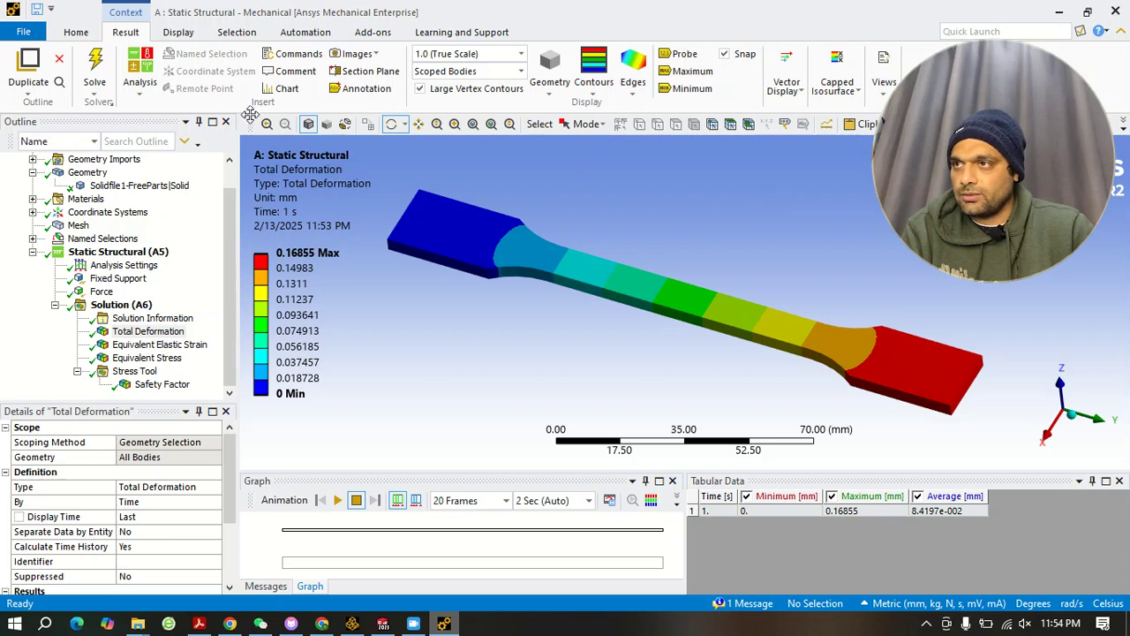
# Configure an image-to-file export of the total deformation plot with Current Graphics Display off and a font magnification factor of 4.
pyautogui.click(79, 35)
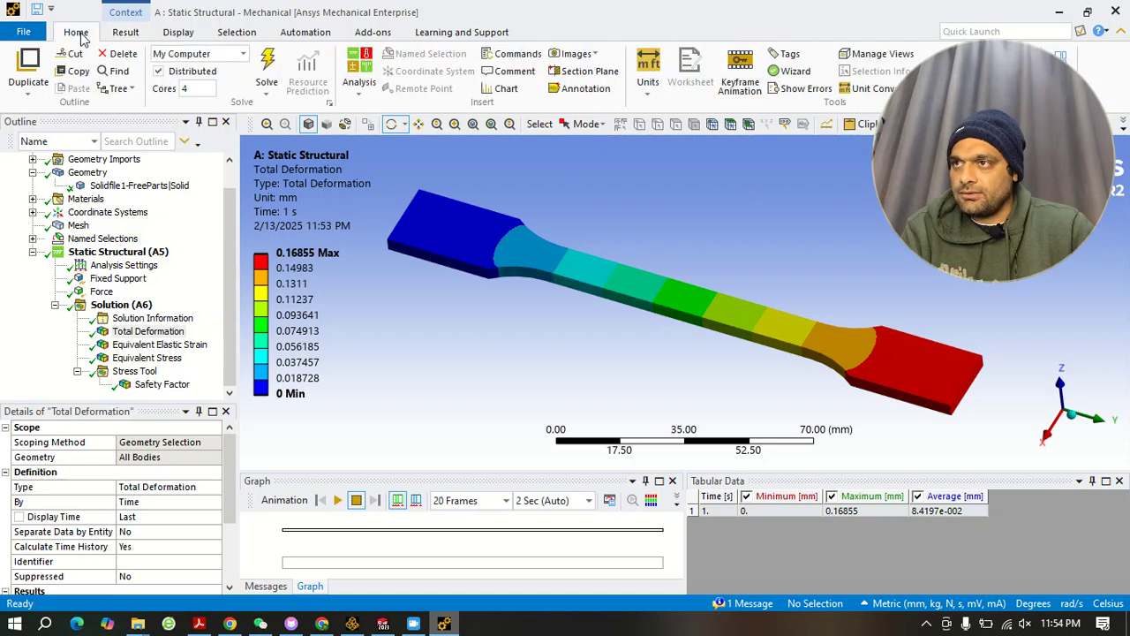
pyautogui.click(588, 60)
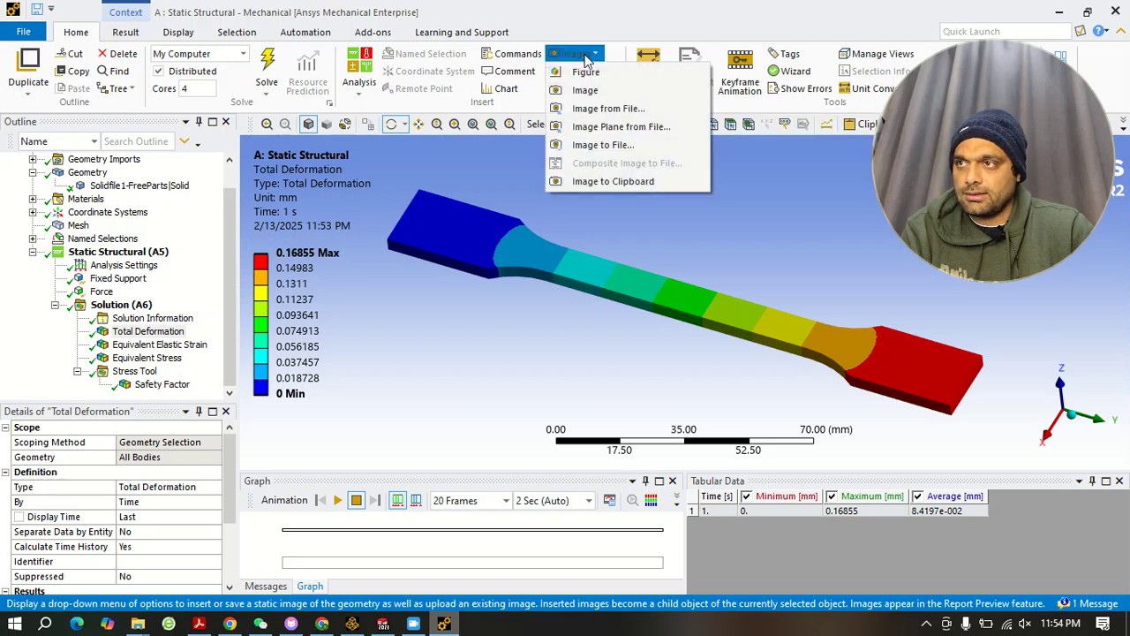
pyautogui.click(597, 147)
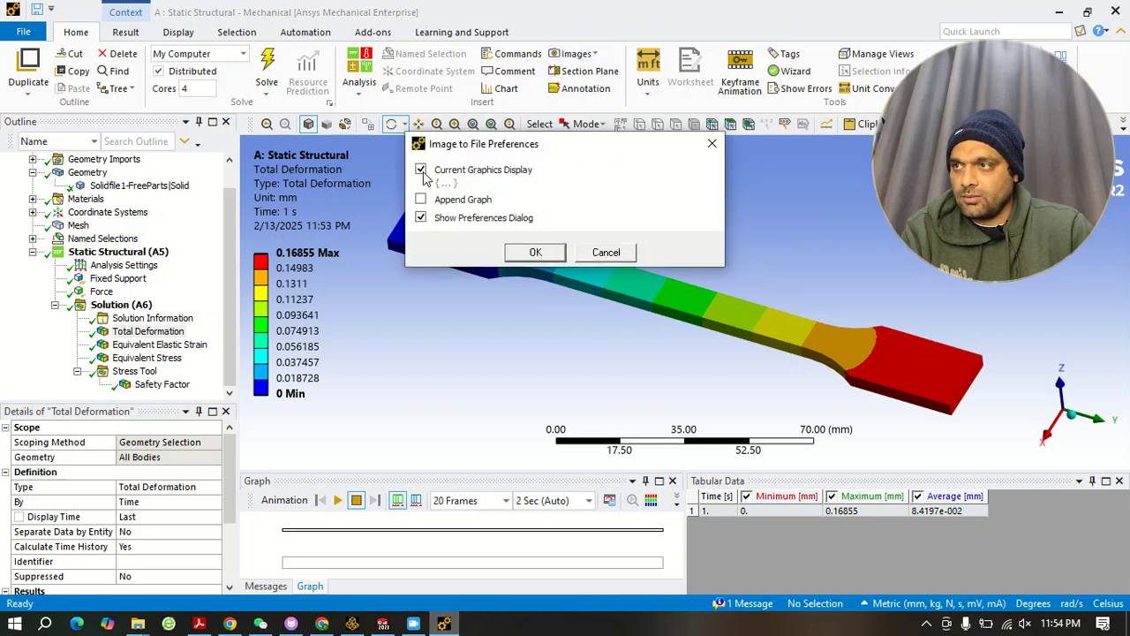
pyautogui.click(421, 170)
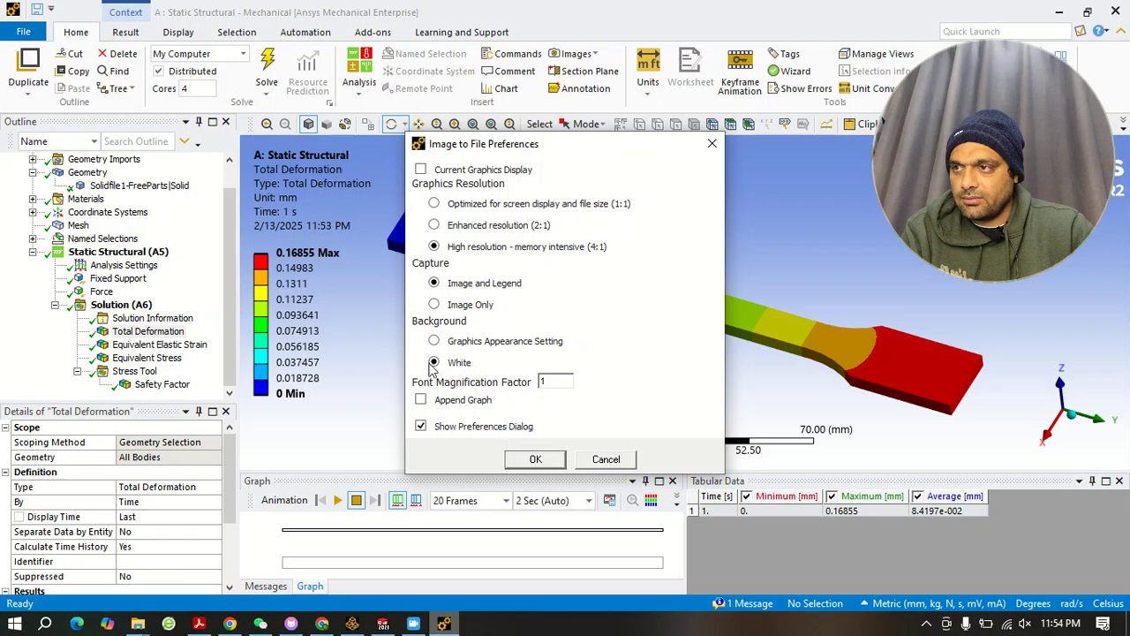
pyautogui.doubleClick(545, 381)
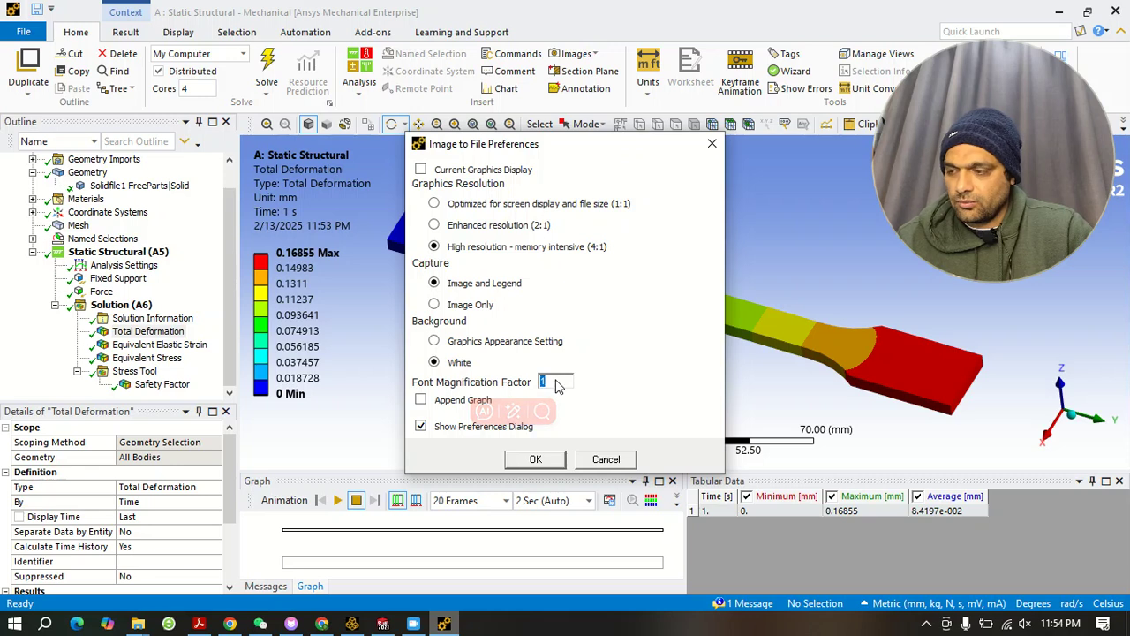
pyautogui.write('4')
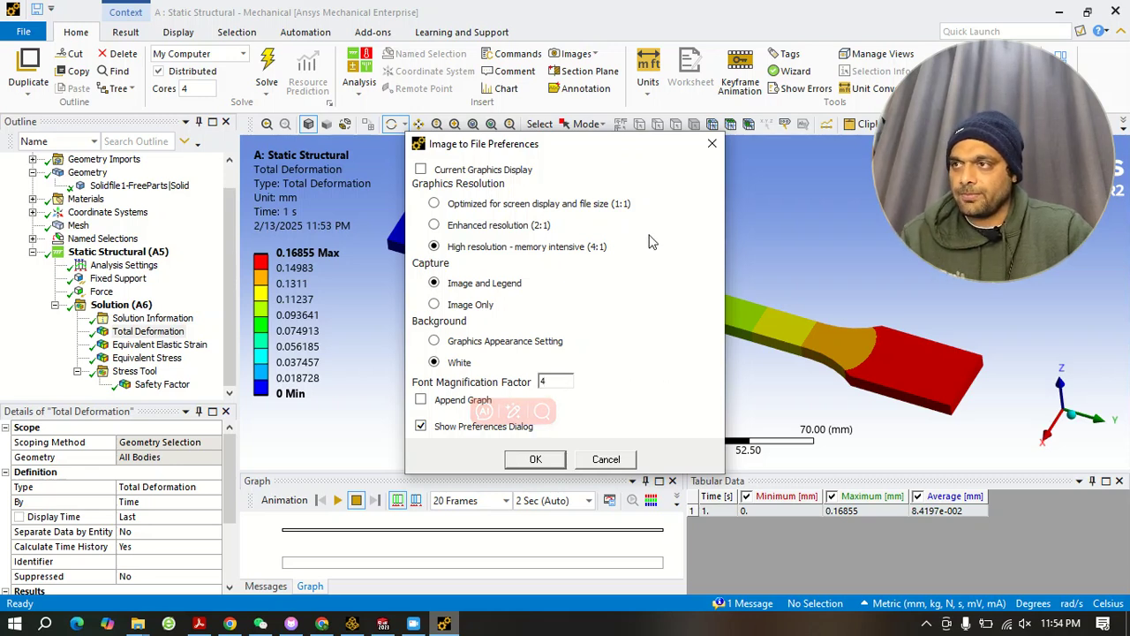
pyautogui.click(532, 460)
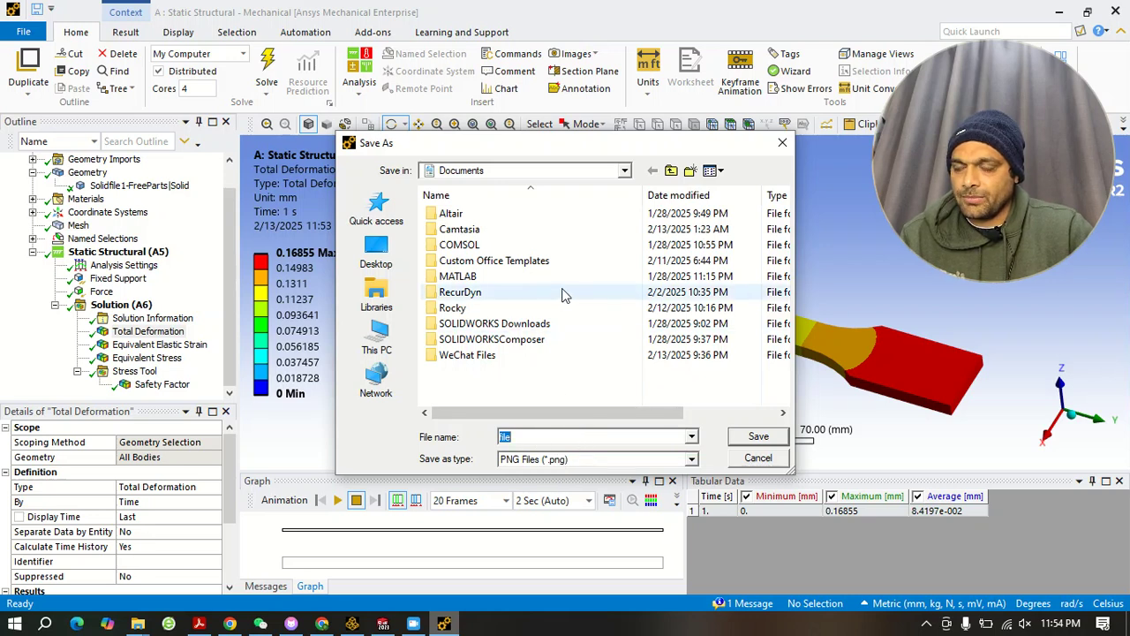
# Save the plot image to the Desktop as a PNG file named deformation.
pyautogui.click(378, 334)
pyautogui.click(380, 254)
pyautogui.moveTo(553, 439); pyautogui.dragTo(480, 434)
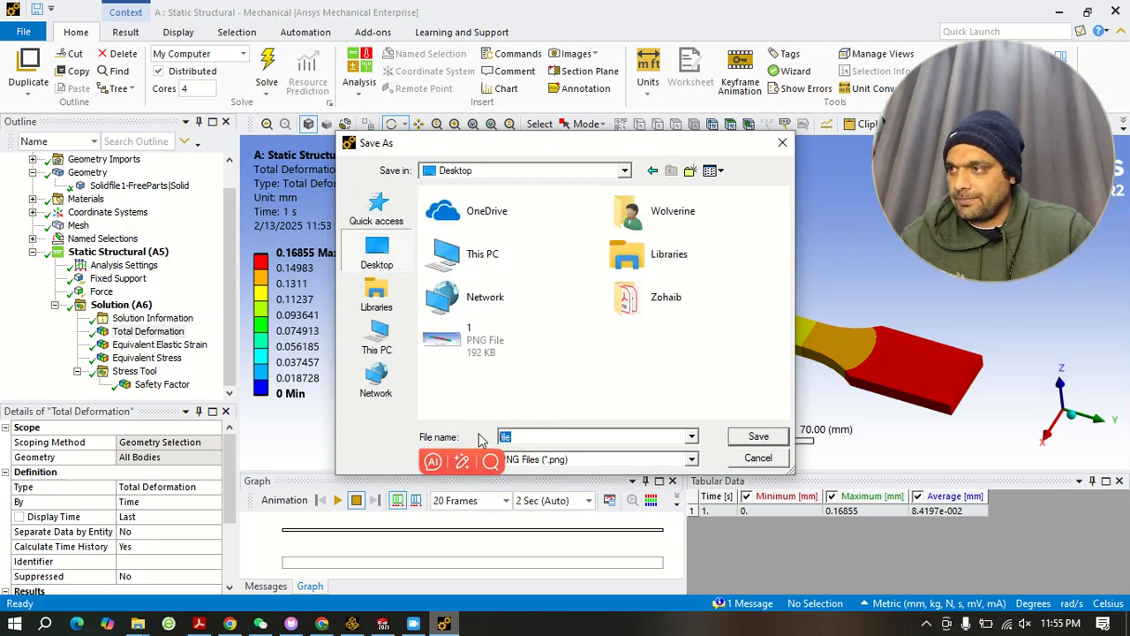
pyautogui.write('de')
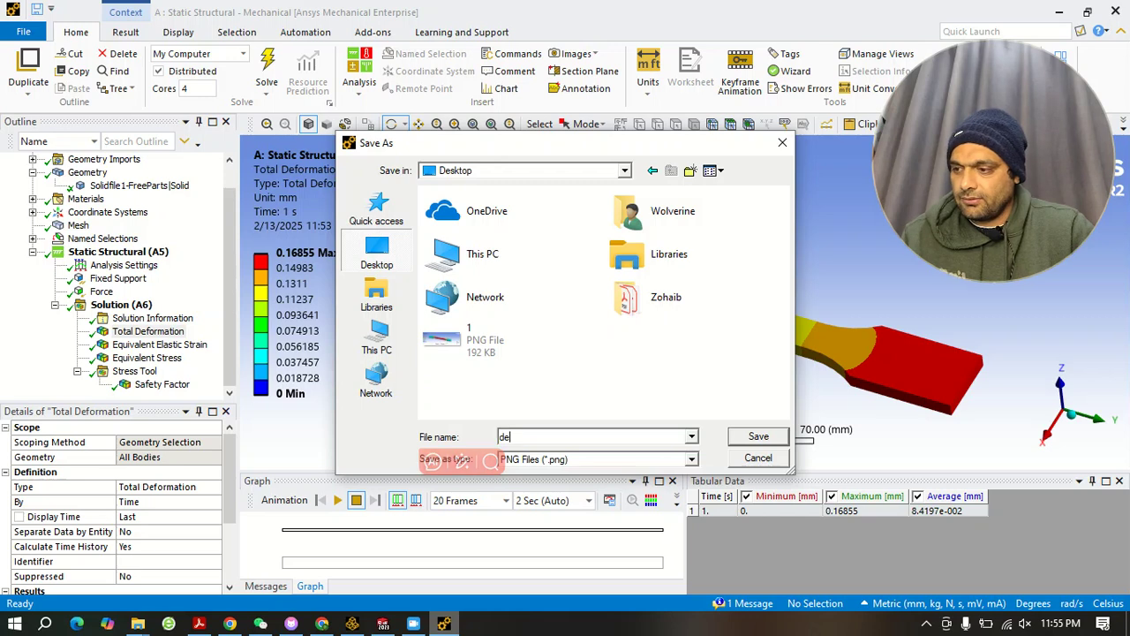
pyautogui.write('formation')
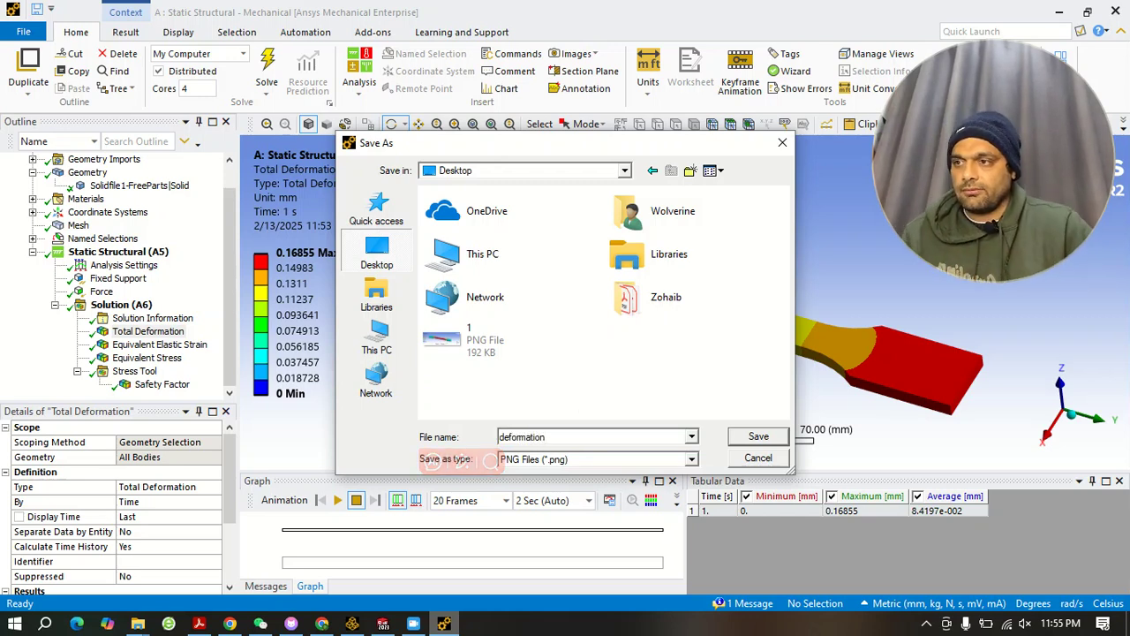
pyautogui.click(753, 439)
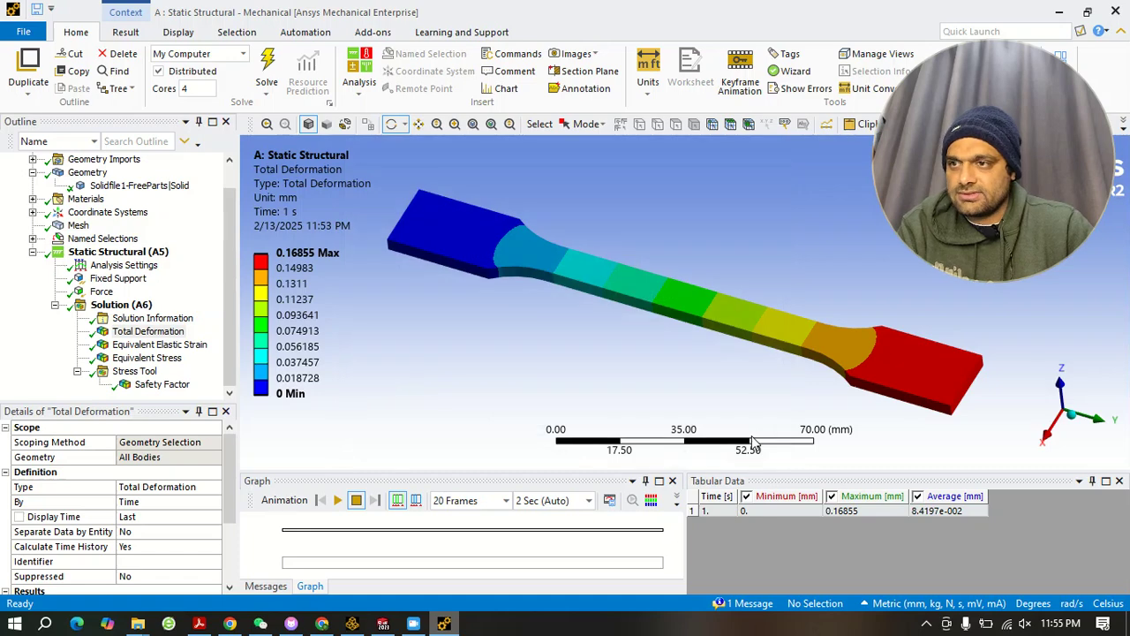
# View the exported deformation image from the Desktop at full window size, and return to Ansys Mechanical.
pyautogui.click(1062, 13)
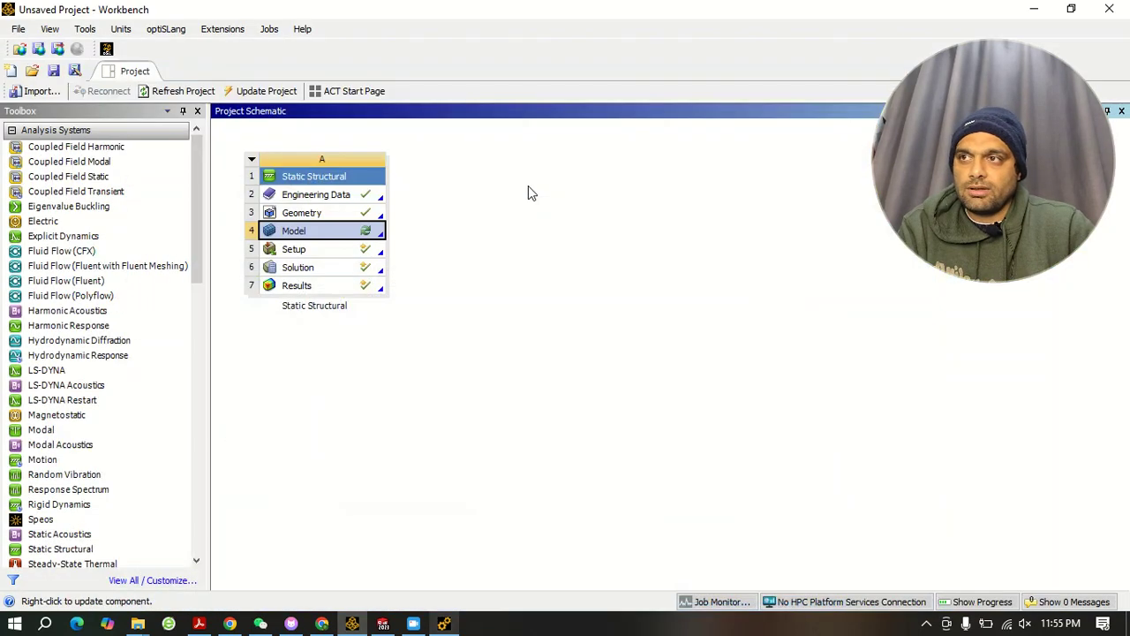
pyautogui.click(1038, 14)
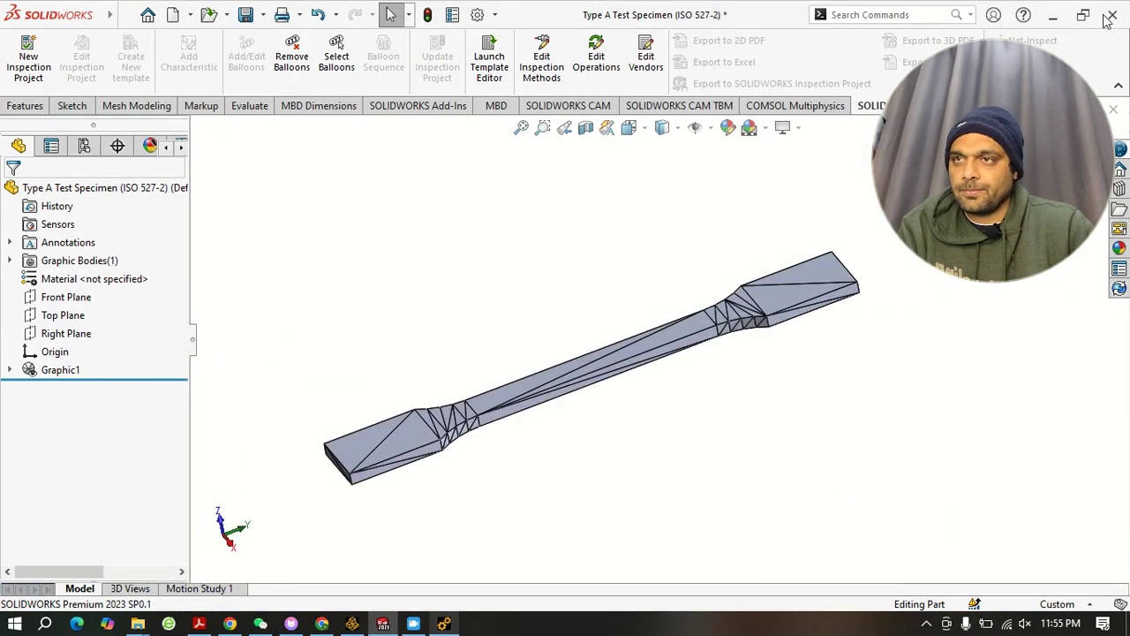
pyautogui.click(1052, 14)
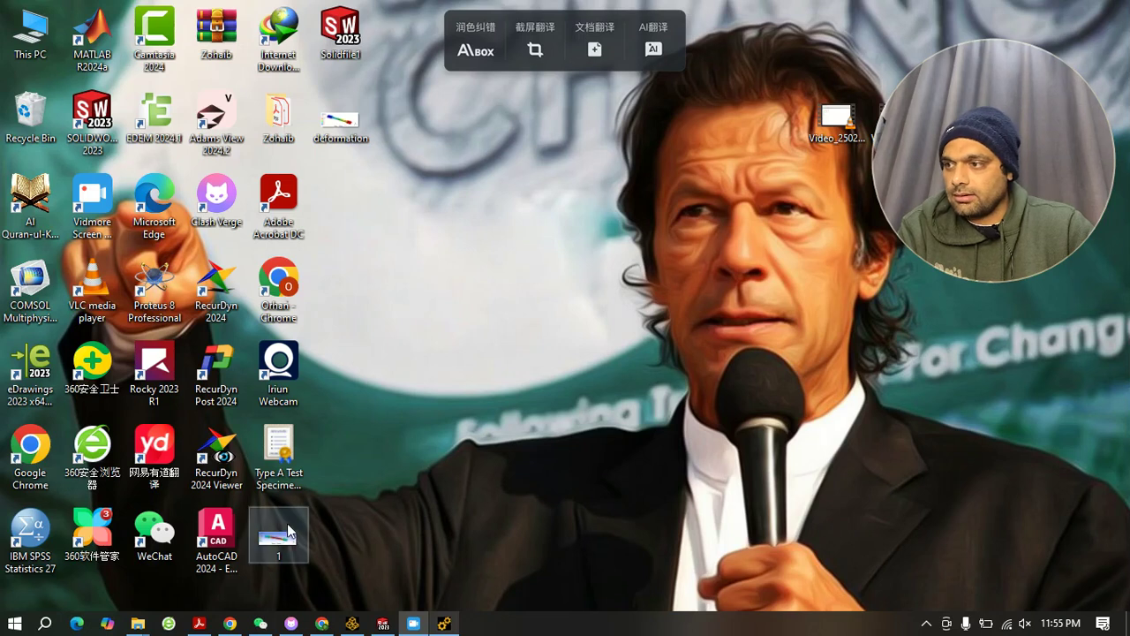
pyautogui.doubleClick(347, 131)
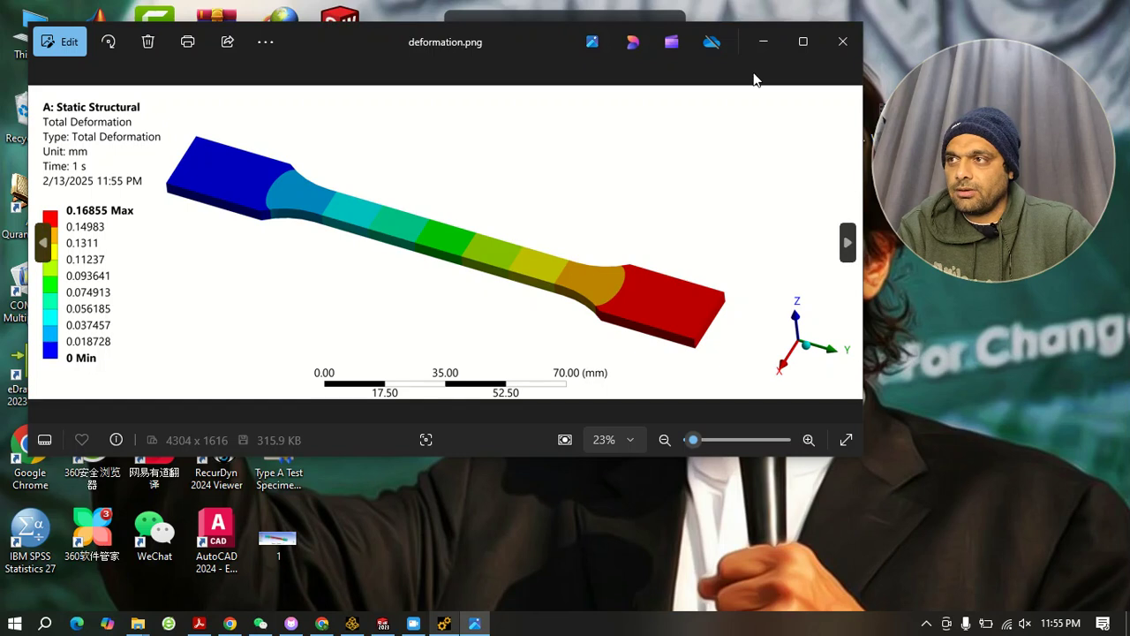
pyautogui.click(802, 41)
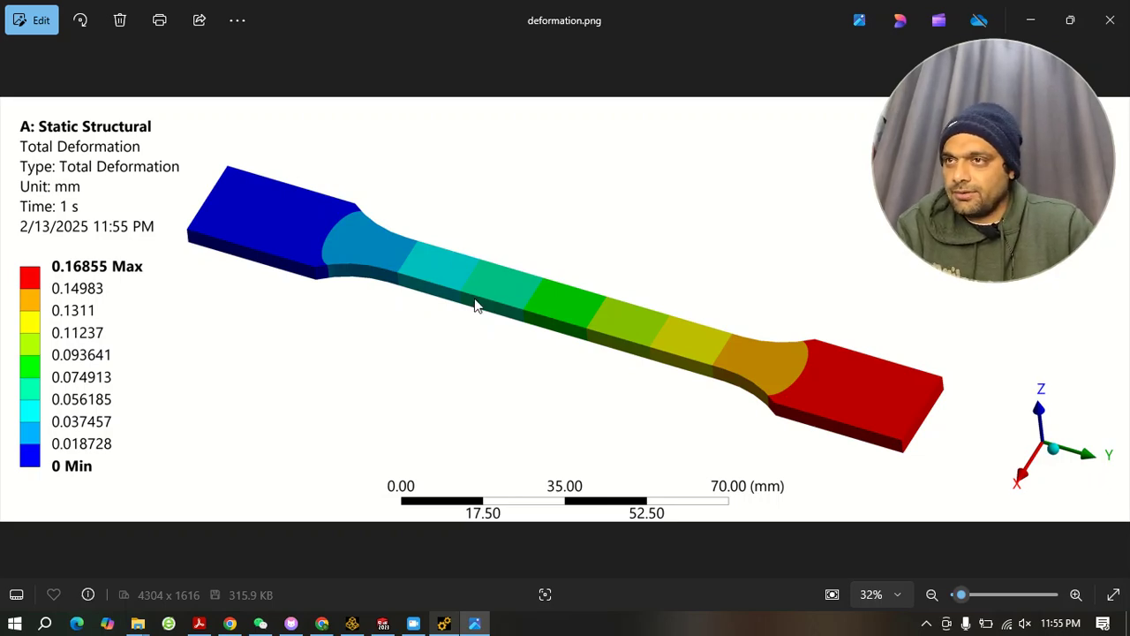
pyautogui.click(1108, 26)
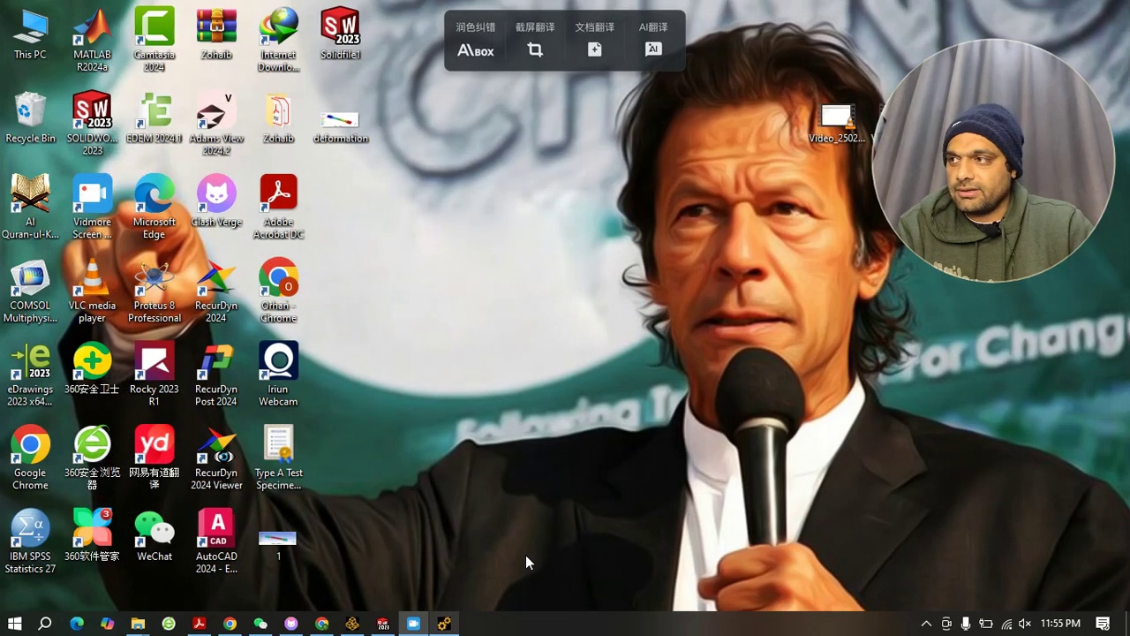
pyautogui.click(444, 623)
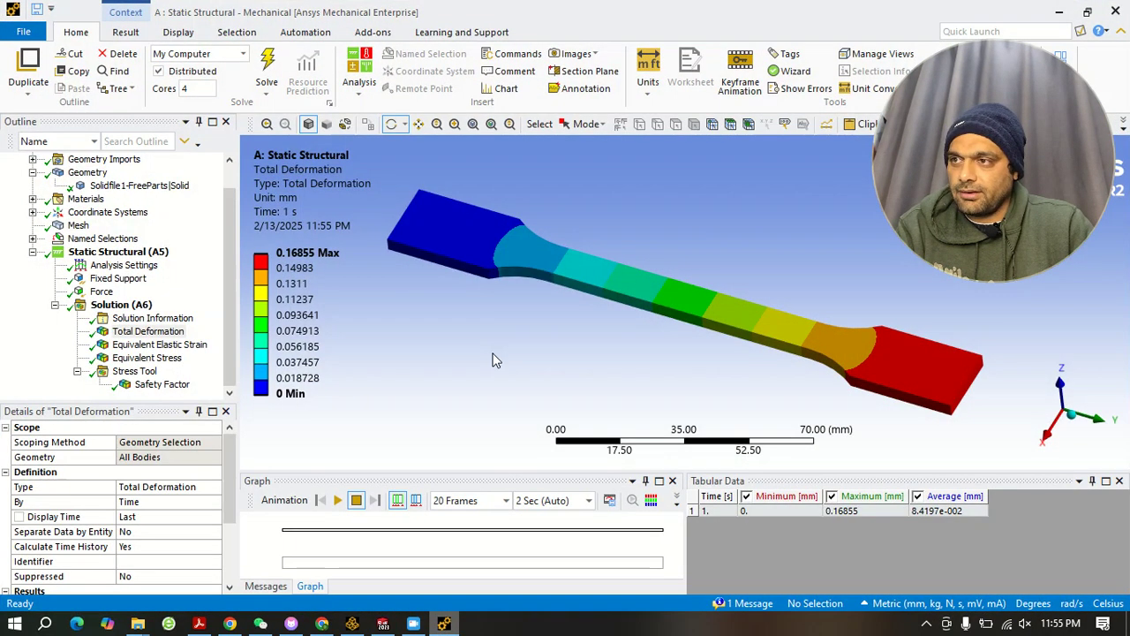